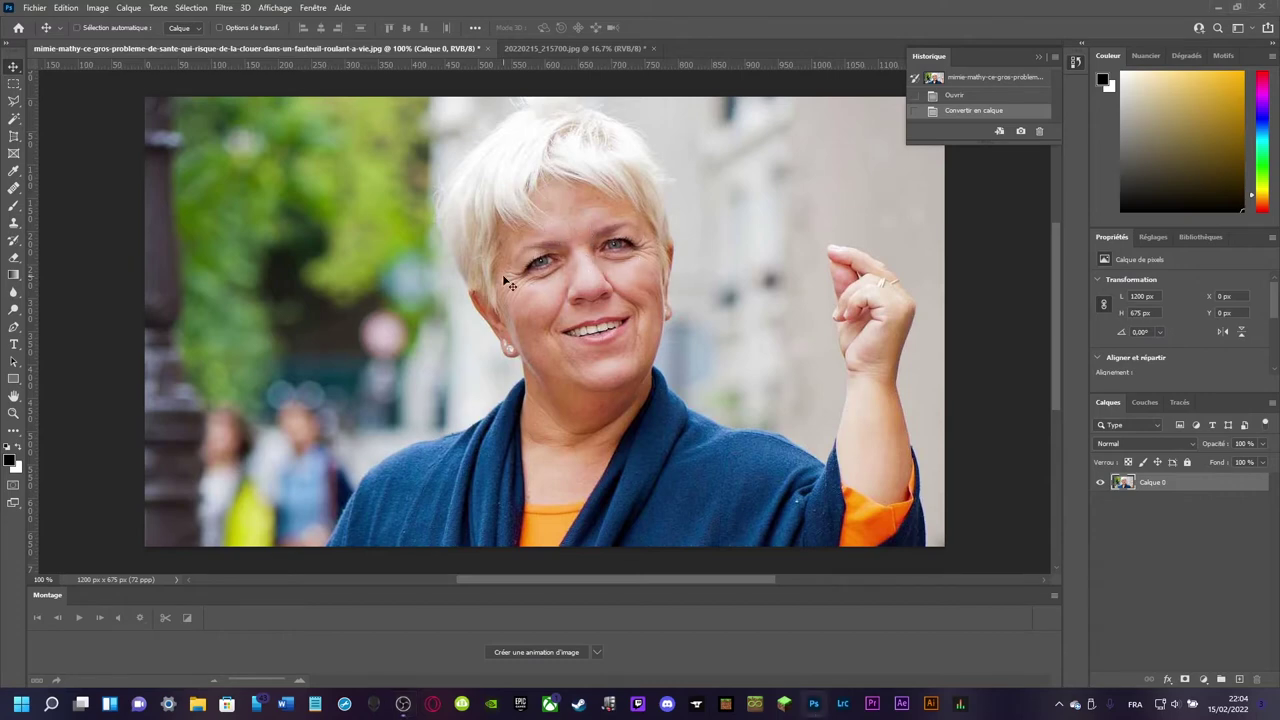
# - Zoom in on the woman's face in the portrait
pyautogui.hotkey('ctrl', '+')
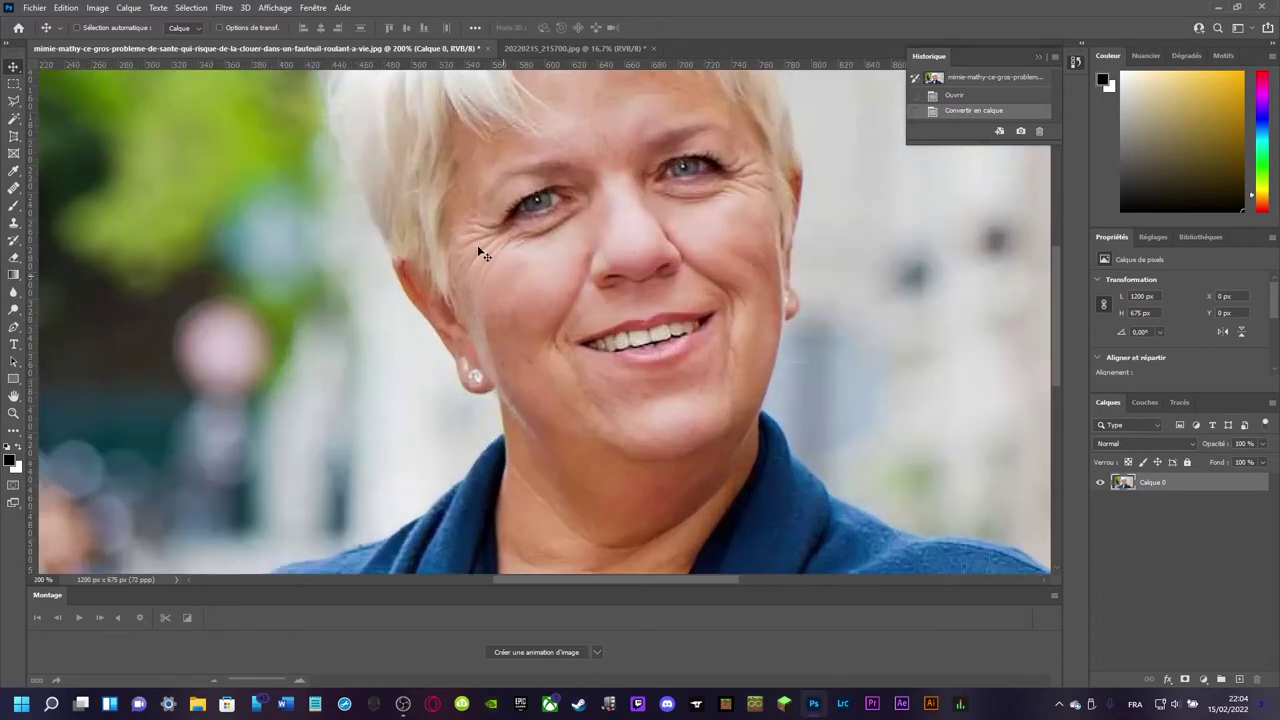
pyautogui.scroll(2, 485, 252)
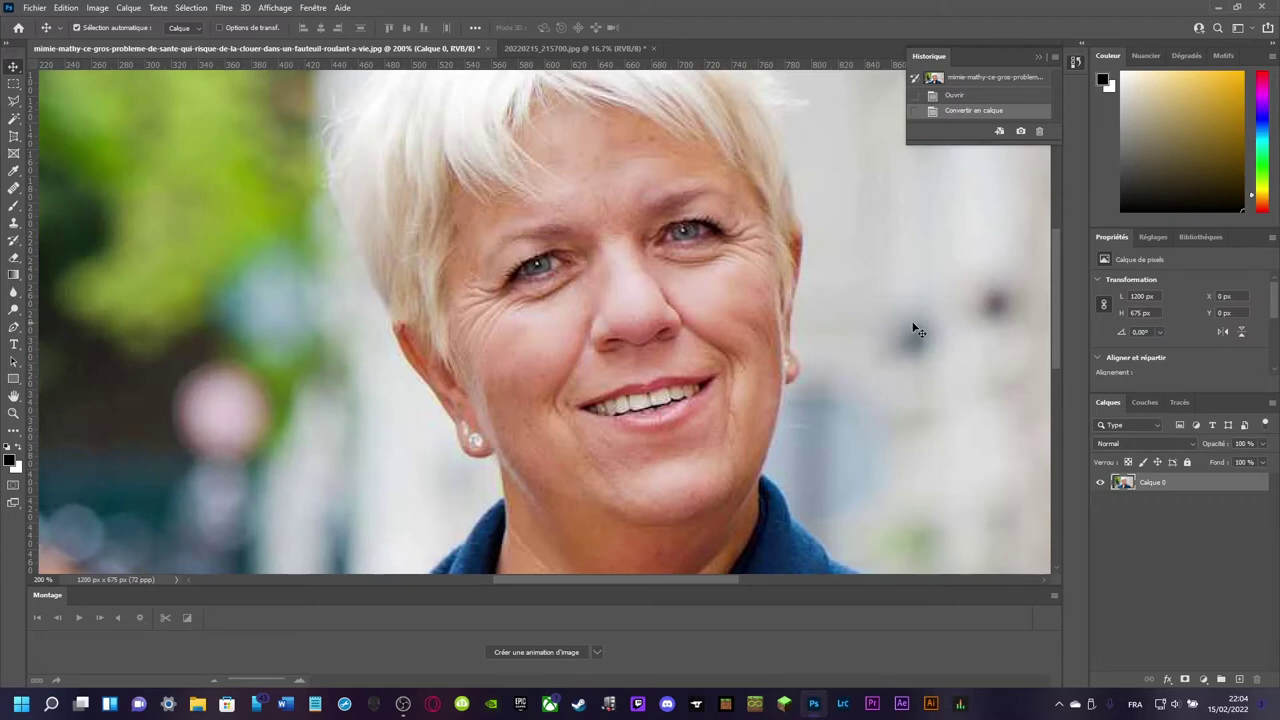
pyautogui.hotkey('ctrl', '-')
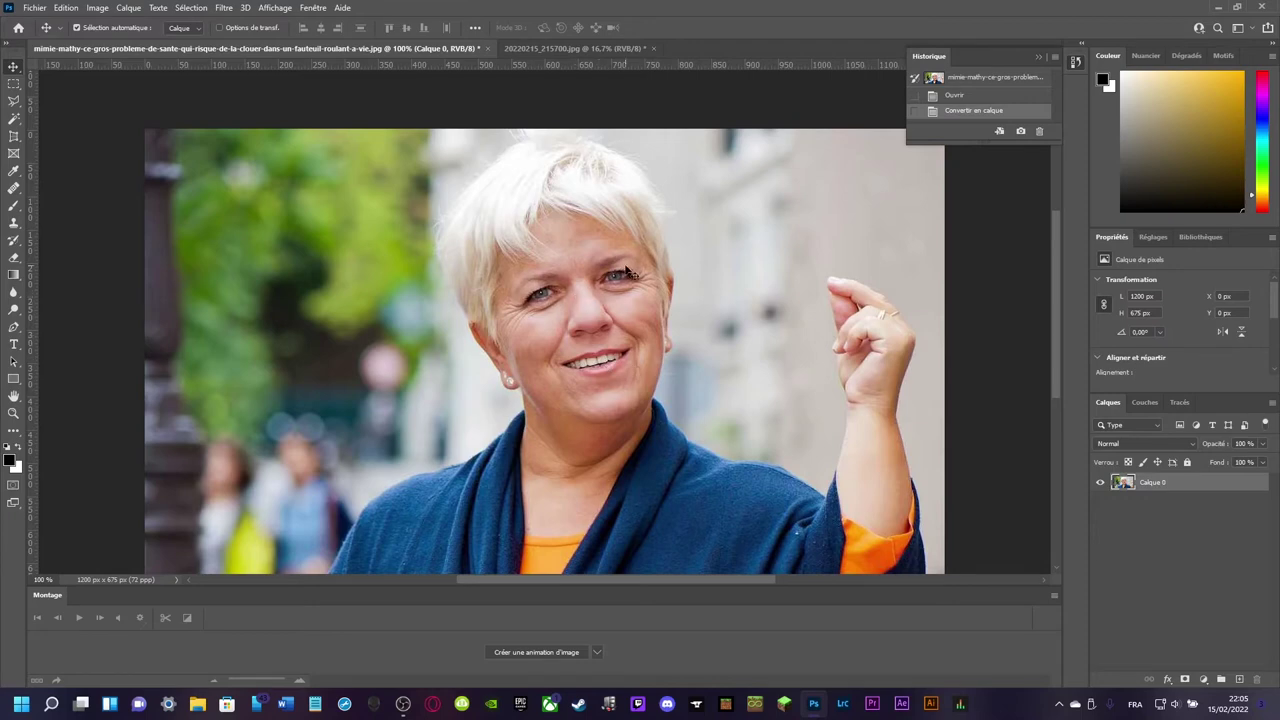
# - Bring the young man's photo 20220215_215700.jpg into view after briefly checking the woman's portrait
pyautogui.click(560, 48)
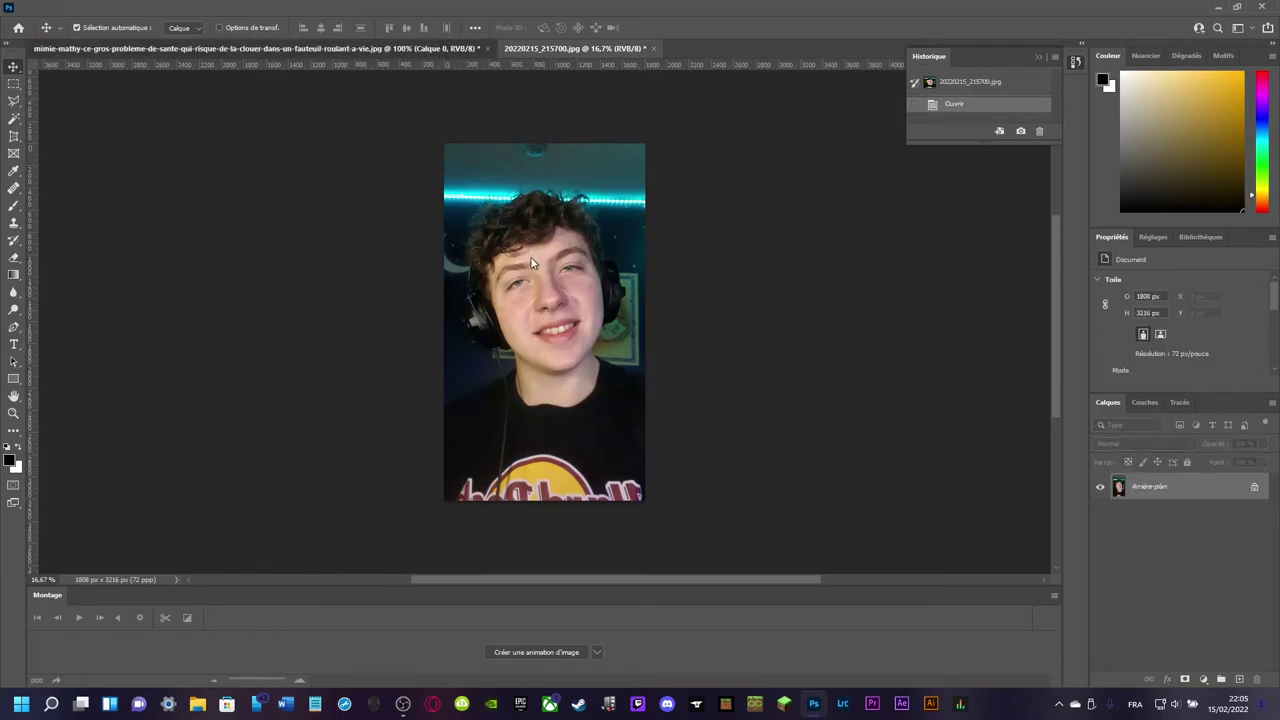
pyautogui.hotkey('ctrl', 'Tab')
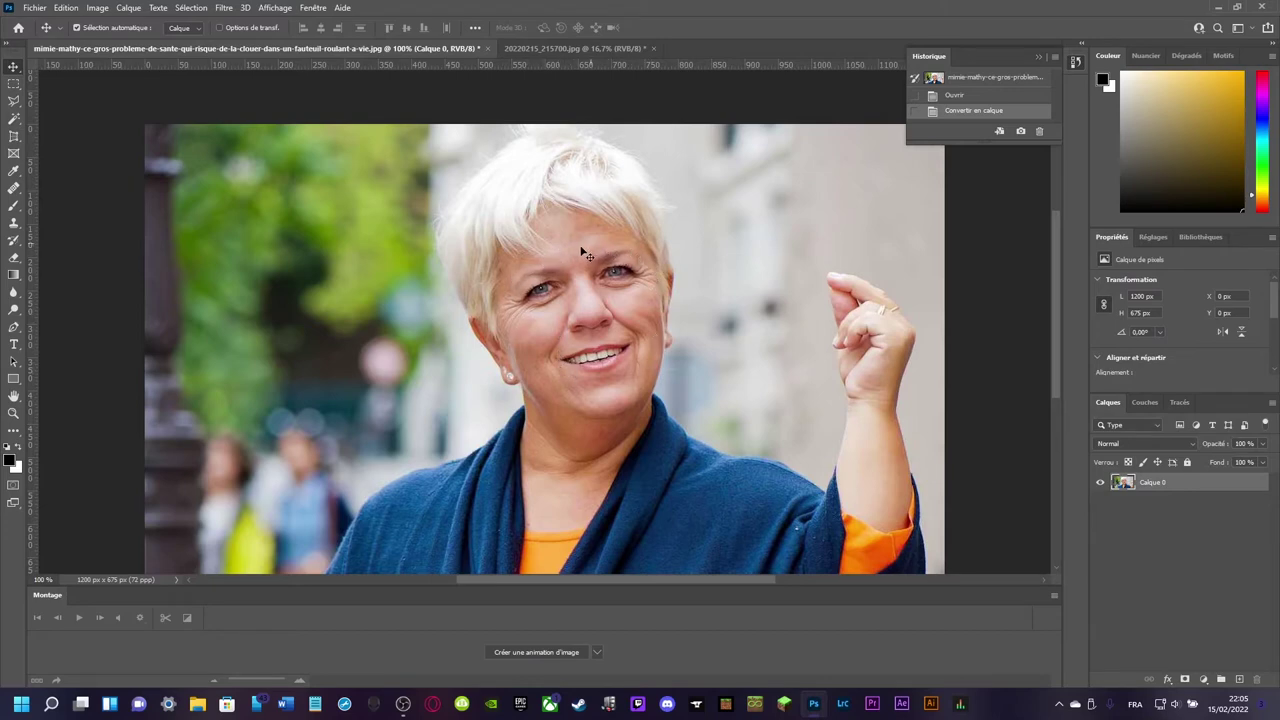
pyautogui.click(538, 49)
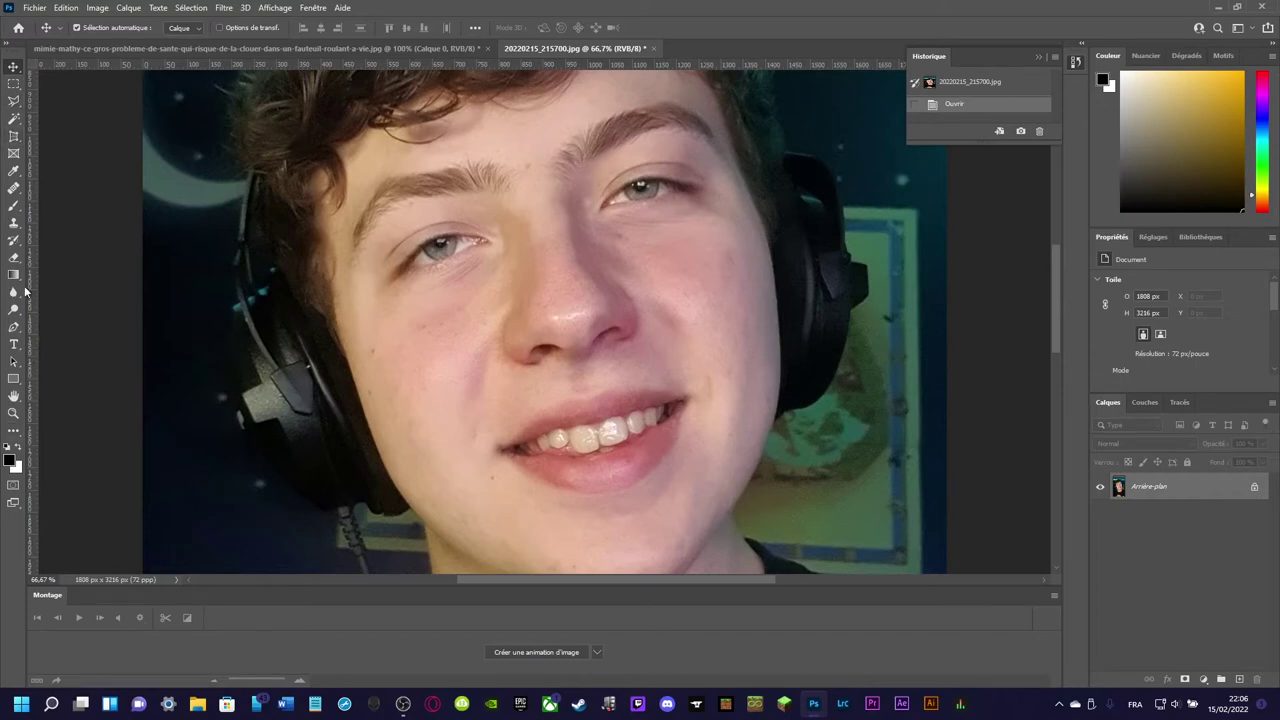
pyautogui.rightClick(15, 107)
# - Draw a Lasso selection around the young man's brows, eyes, nose and mouth
pyautogui.click(58, 111)
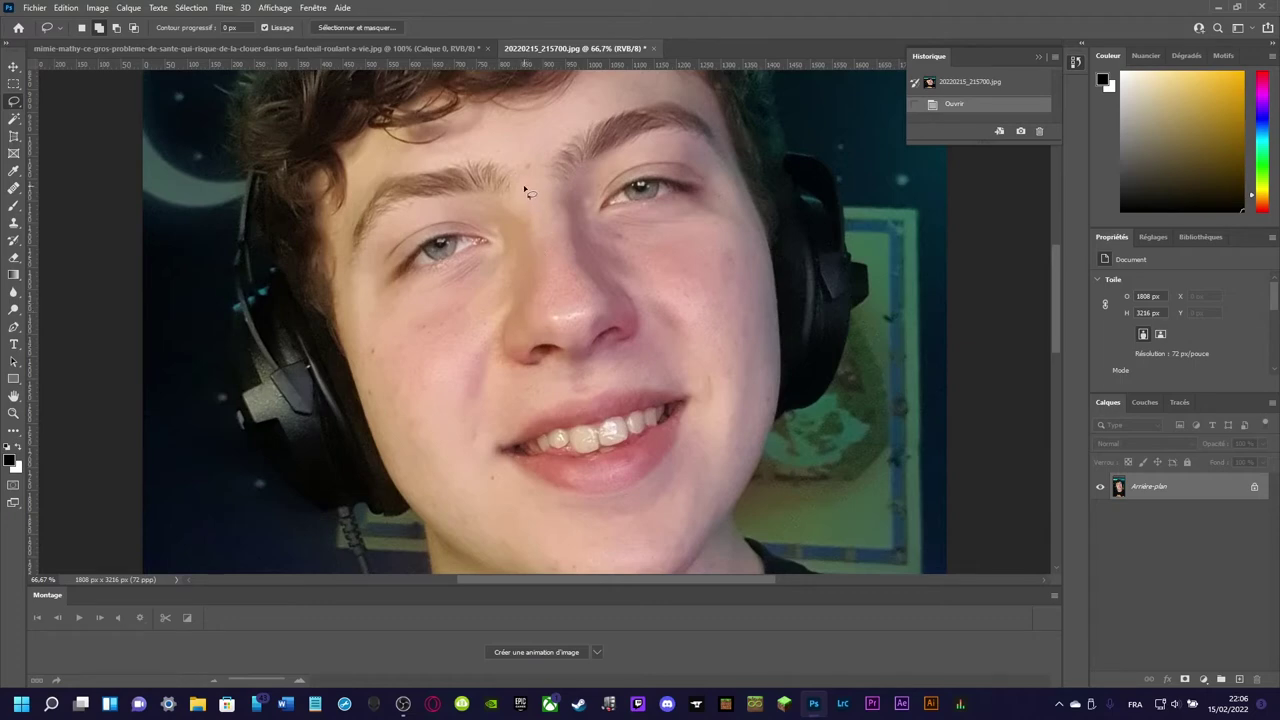
pyautogui.moveTo(522, 178)
pyautogui.mouseDown()
pyautogui.moveTo(470, 156)
pyautogui.moveTo(393, 173)
pyautogui.moveTo(349, 236)
pyautogui.moveTo(352, 282)
pyautogui.moveTo(481, 323)
pyautogui.moveTo(474, 438)
pyautogui.moveTo(486, 480)
pyautogui.moveTo(571, 529)
pyautogui.moveTo(643, 534)
pyautogui.moveTo(691, 477)
pyautogui.moveTo(720, 371)
pyautogui.moveTo(686, 297)
pyautogui.moveTo(634, 258)
pyautogui.moveTo(723, 207)
pyautogui.moveTo(731, 185)
pyautogui.mouseUp()
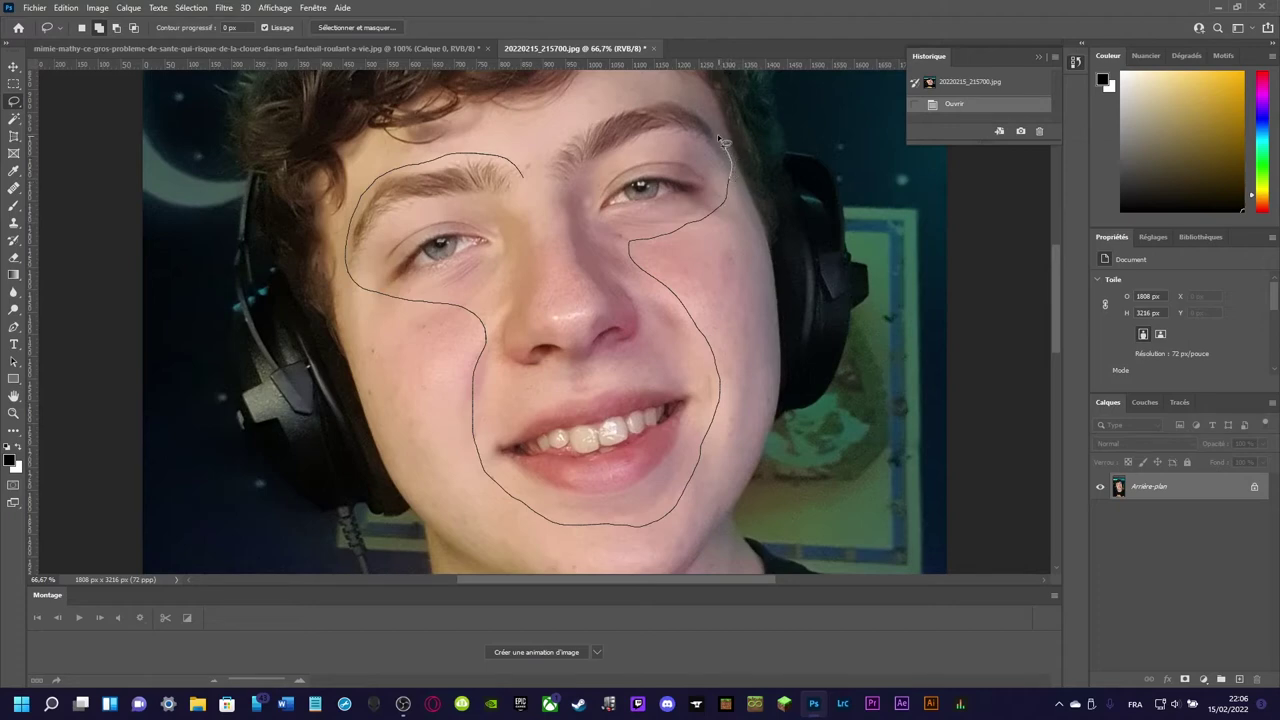
pyautogui.moveTo(686, 100)
pyautogui.mouseDown()
pyautogui.moveTo(649, 95)
pyautogui.moveTo(571, 135)
pyautogui.moveTo(545, 185)
pyautogui.moveTo(524, 180)
pyautogui.mouseUp()
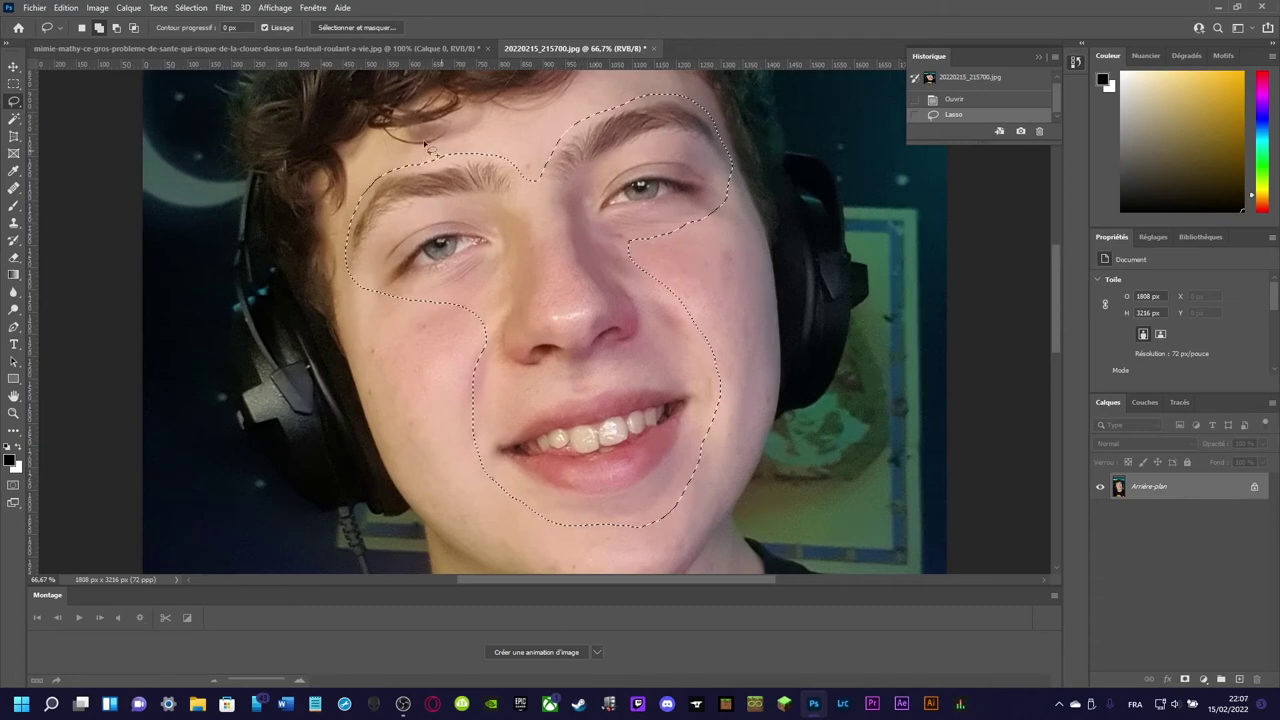
pyautogui.click(344, 49)
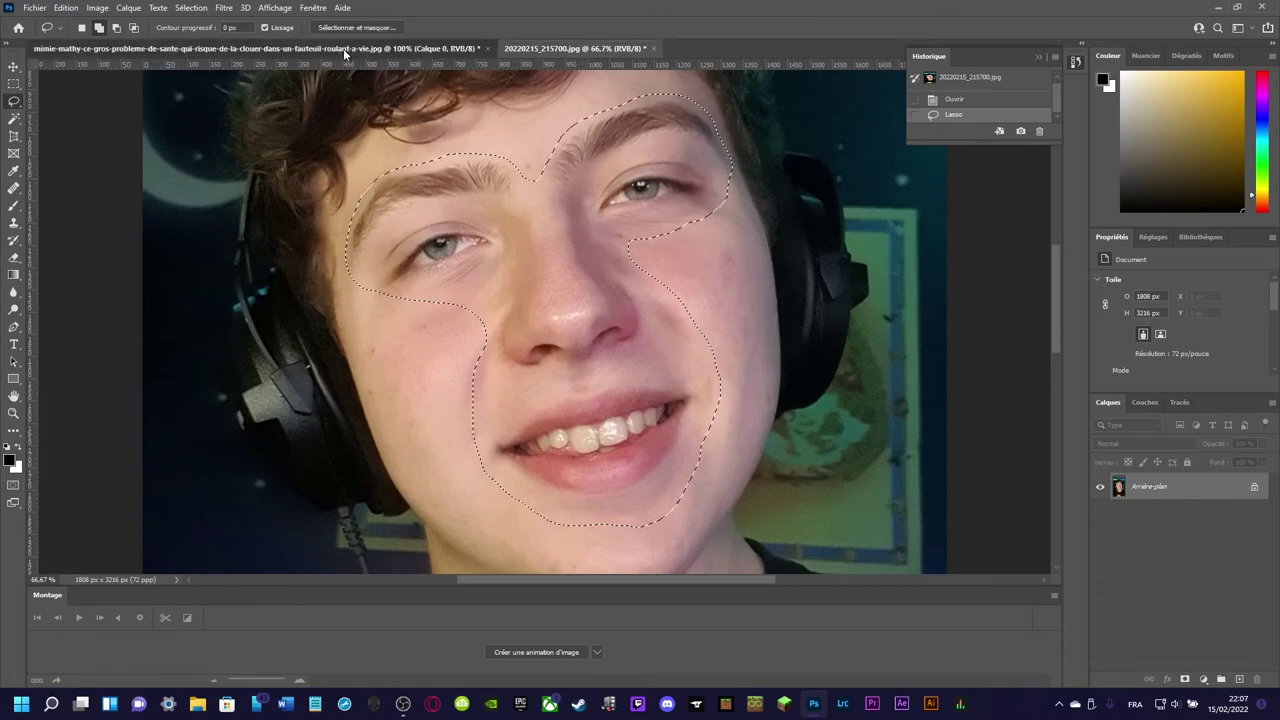
# - Paste the young man's face into the woman's portrait as Calque 1 and shift it slightly right
pyautogui.hotkey('ctrl', 'v')
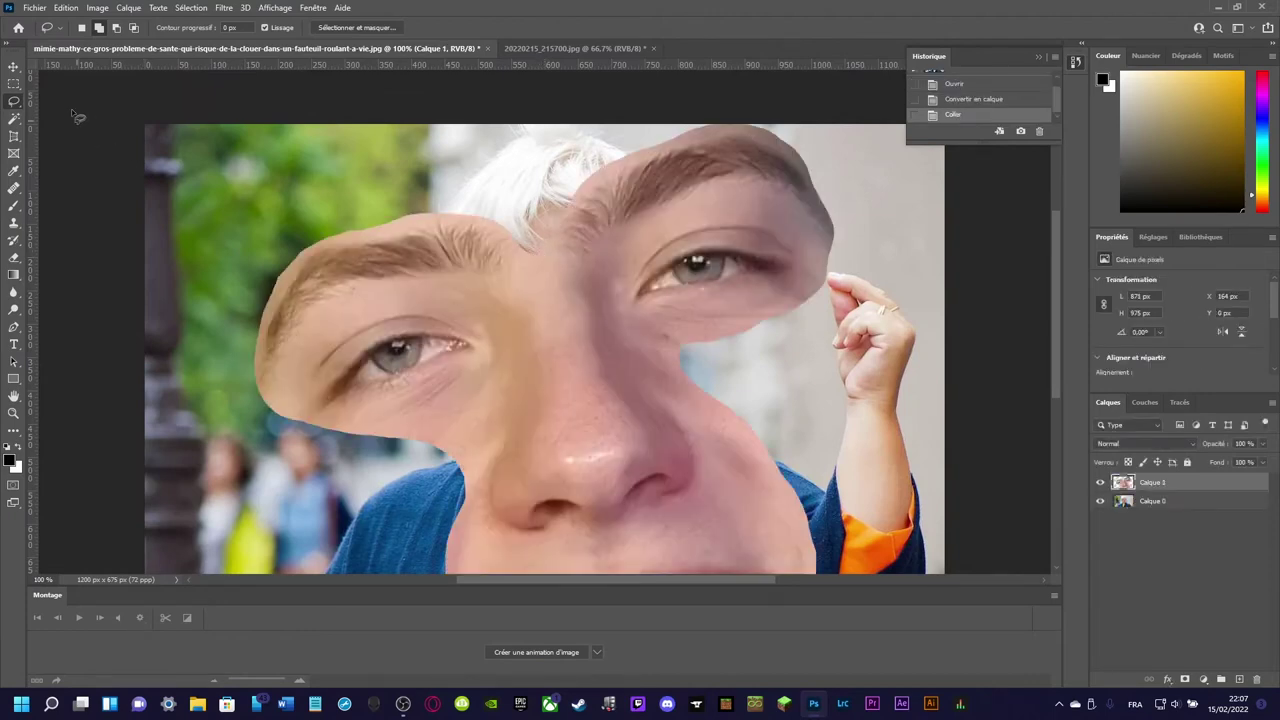
pyautogui.click(12, 68)
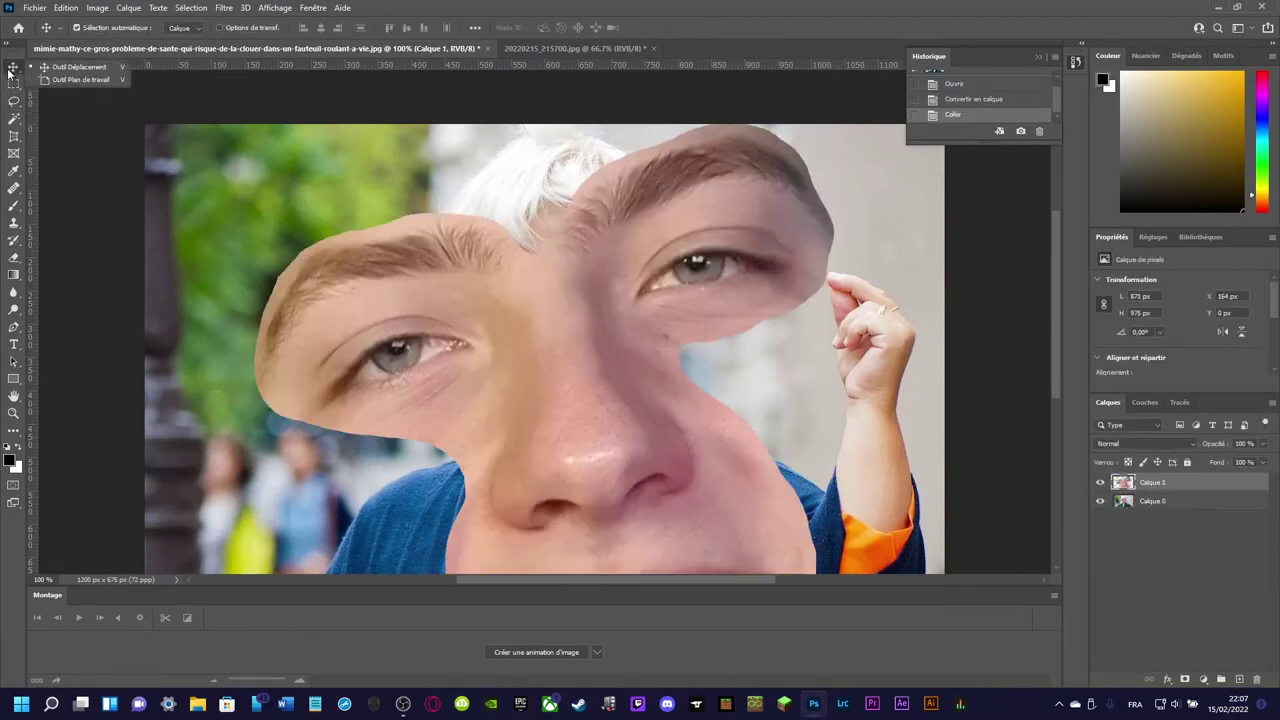
pyautogui.click(116, 122)
pyautogui.moveTo(519, 352)
pyautogui.mouseDown()
pyautogui.moveTo(543, 346)
pyautogui.moveTo(528, 338)
pyautogui.mouseUp()
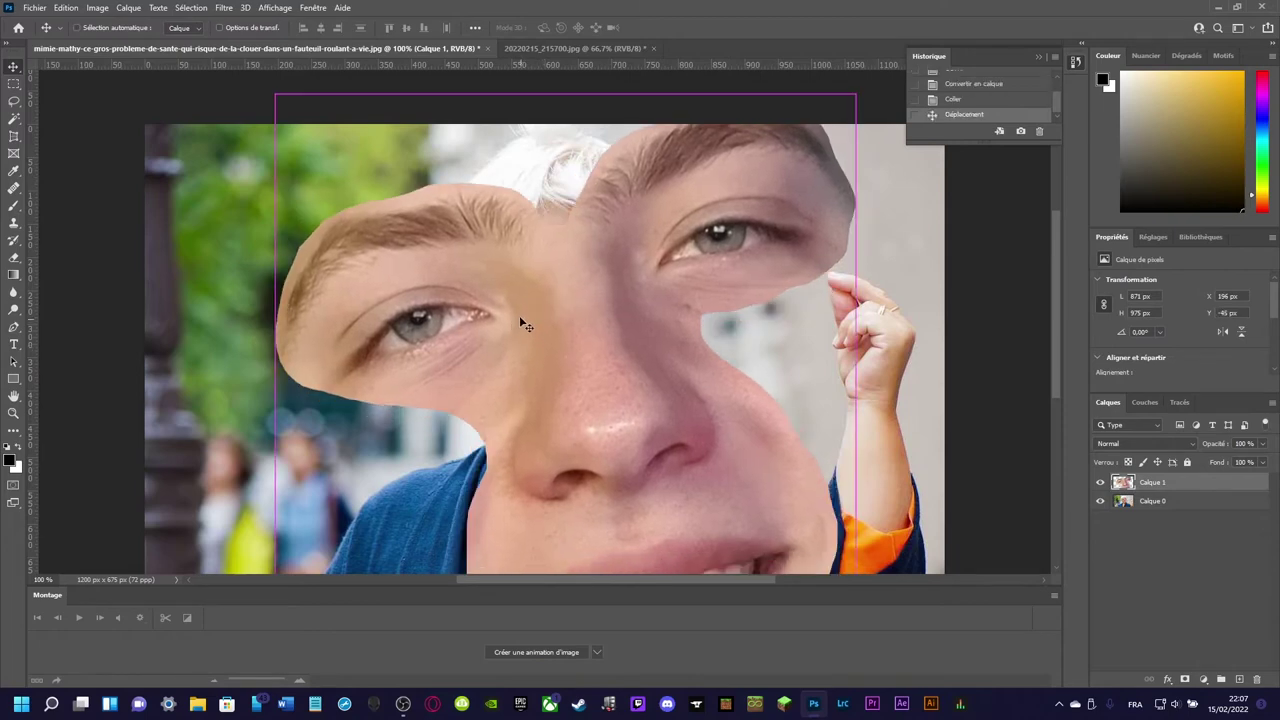
pyautogui.click(277, 101)
# - Free-transform the pasted face to 23.83% over her face and lower Calque 1's opacity to 37%
pyautogui.hotkey('ctrl', 't')
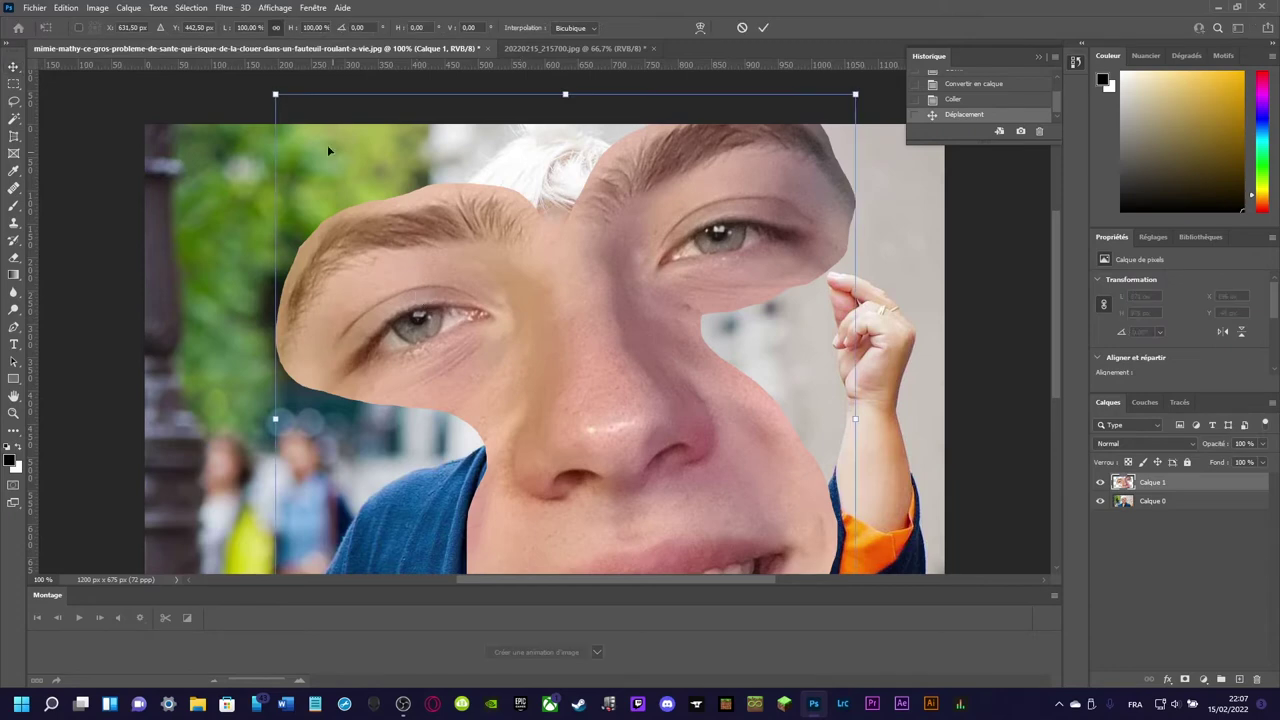
pyautogui.moveTo(287, 106); pyautogui.dragTo(654, 472)
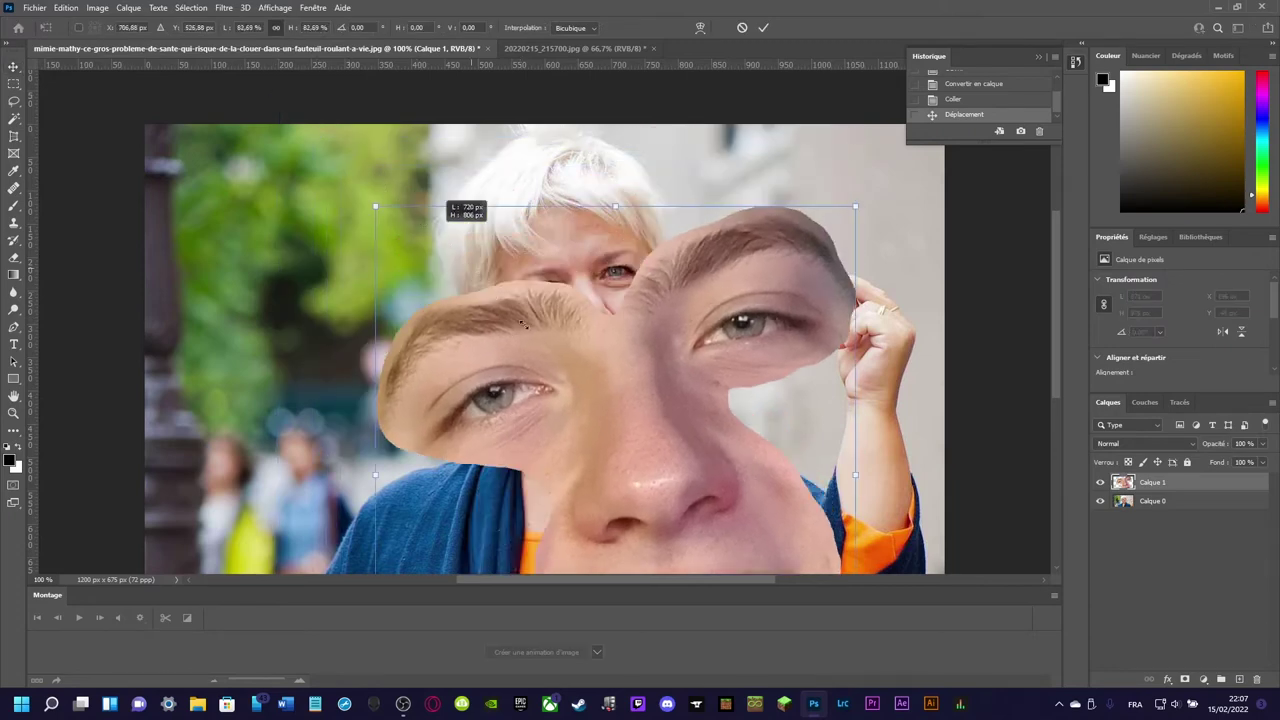
pyautogui.moveTo(694, 533); pyautogui.dragTo(546, 235)
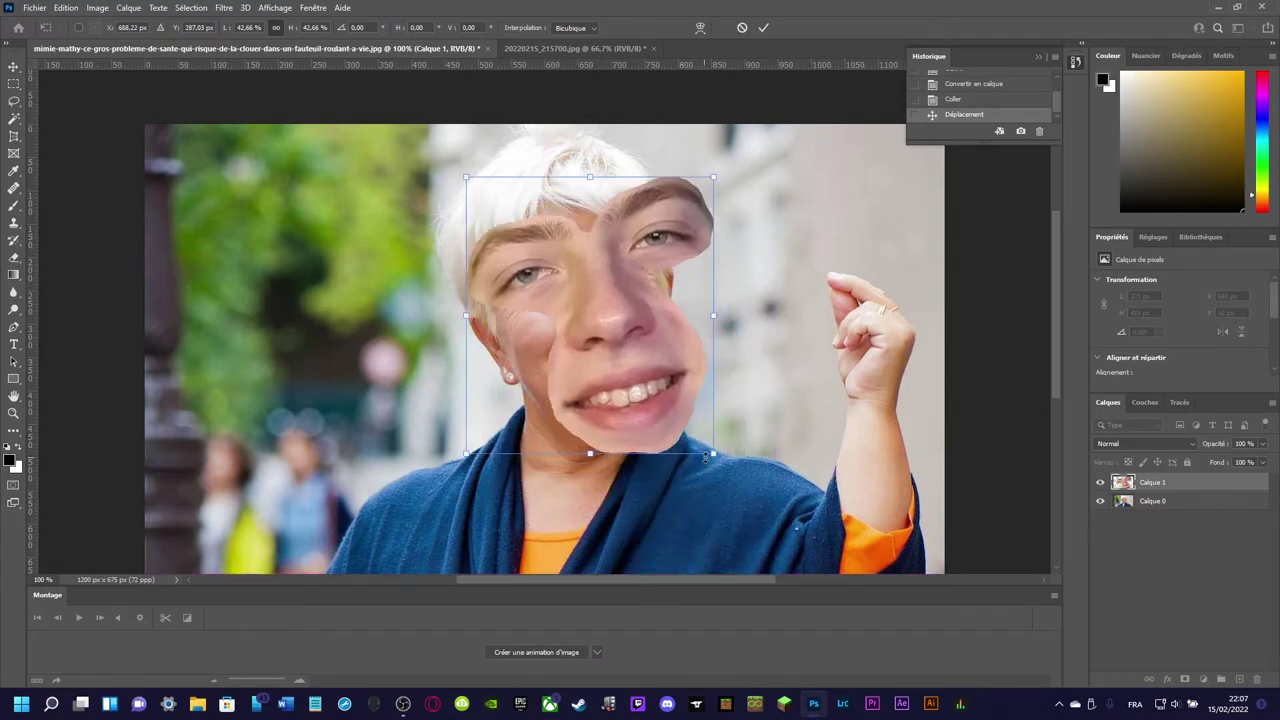
pyautogui.moveTo(713, 455); pyautogui.dragTo(604, 330)
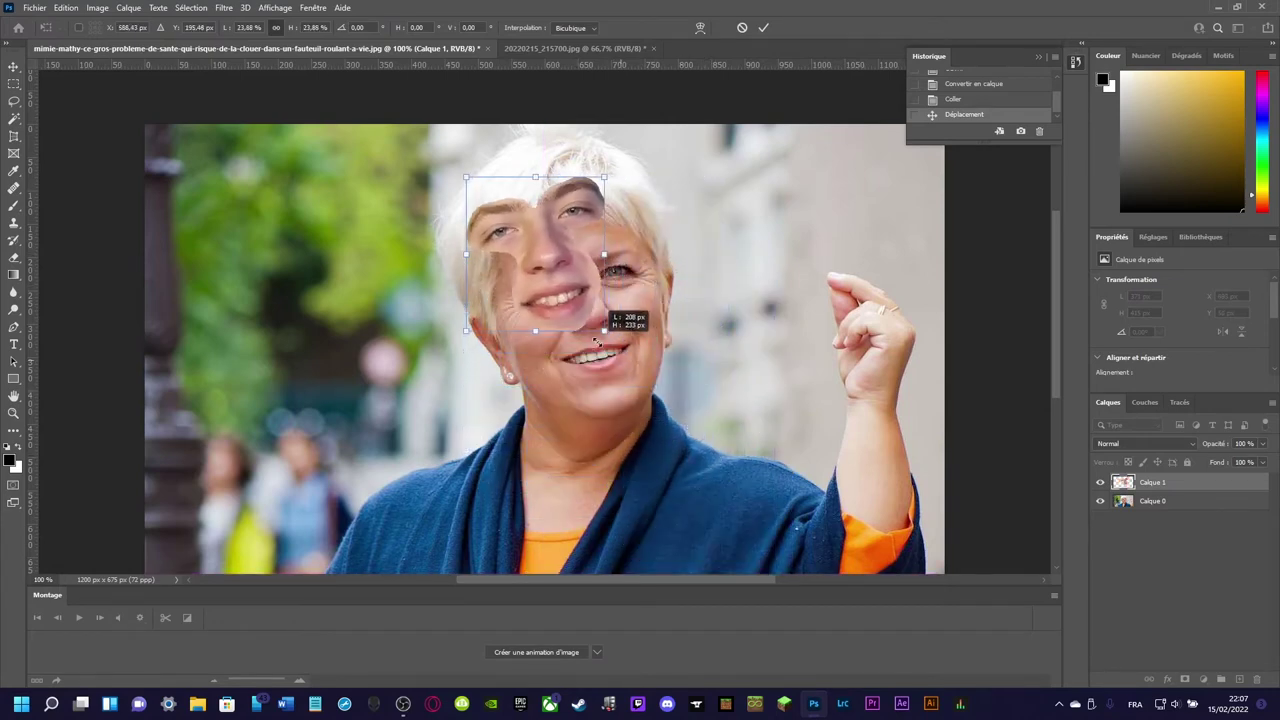
pyautogui.moveTo(552, 288); pyautogui.dragTo(592, 354)
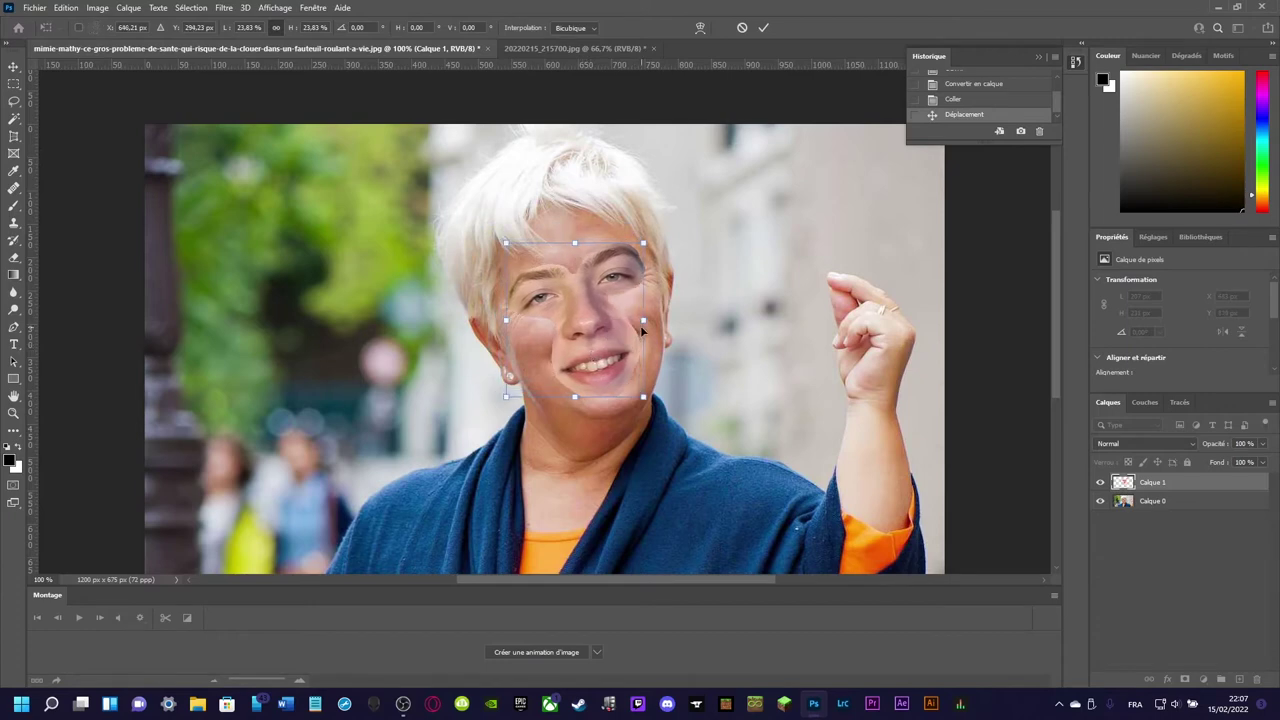
pyautogui.scroll(1, 640, 325)
pyautogui.scroll(1, 640, 325)
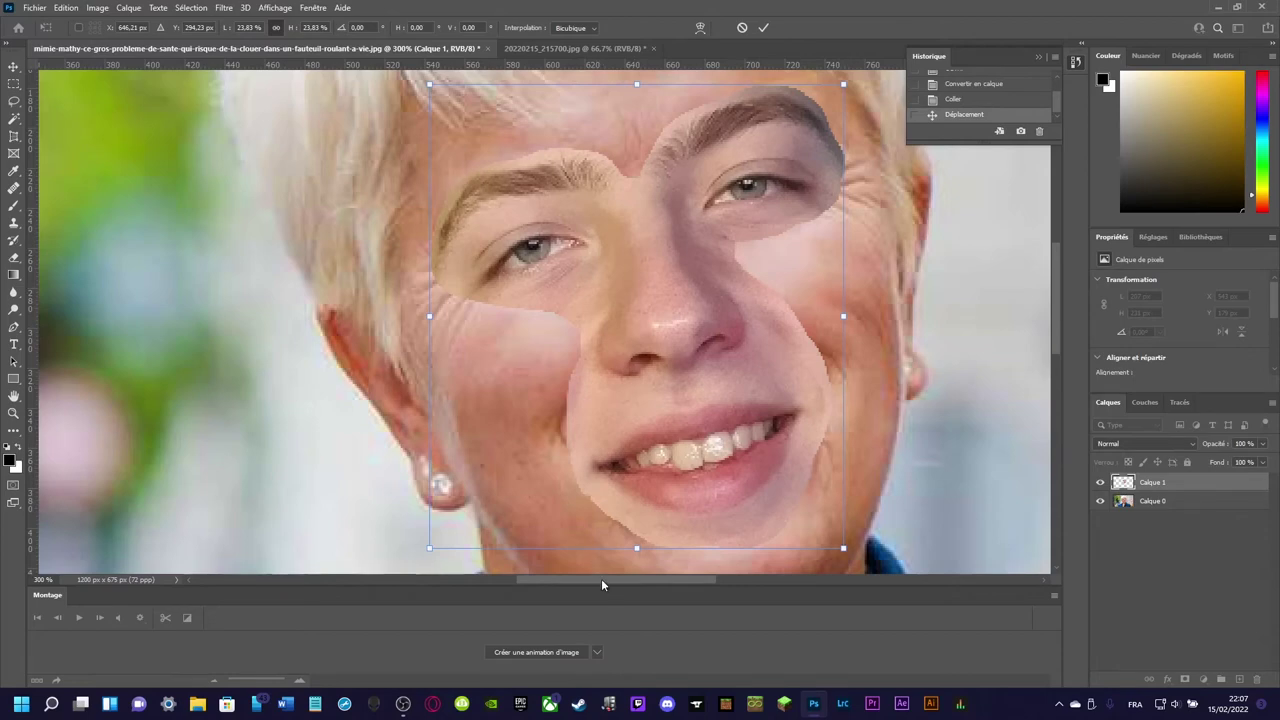
pyautogui.moveTo(601, 580); pyautogui.dragTo(627, 580)
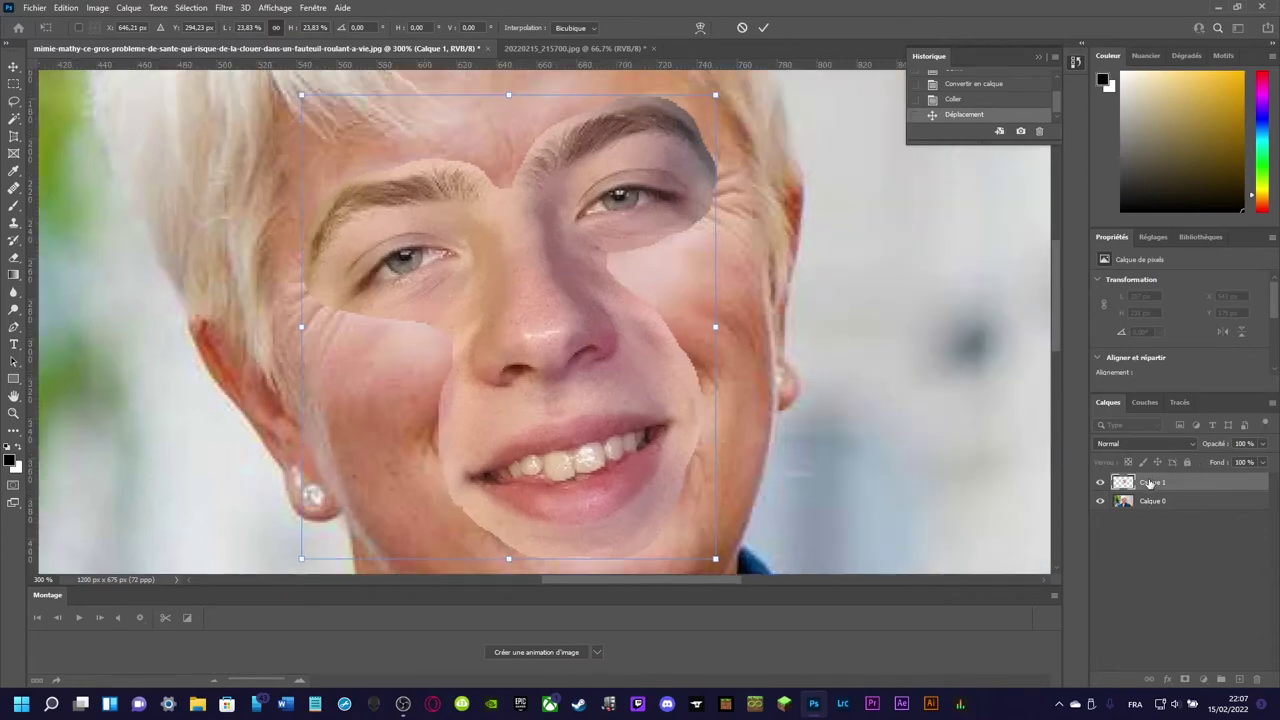
pyautogui.click(1262, 444)
pyautogui.moveTo(1231, 459); pyautogui.dragTo(1222, 462)
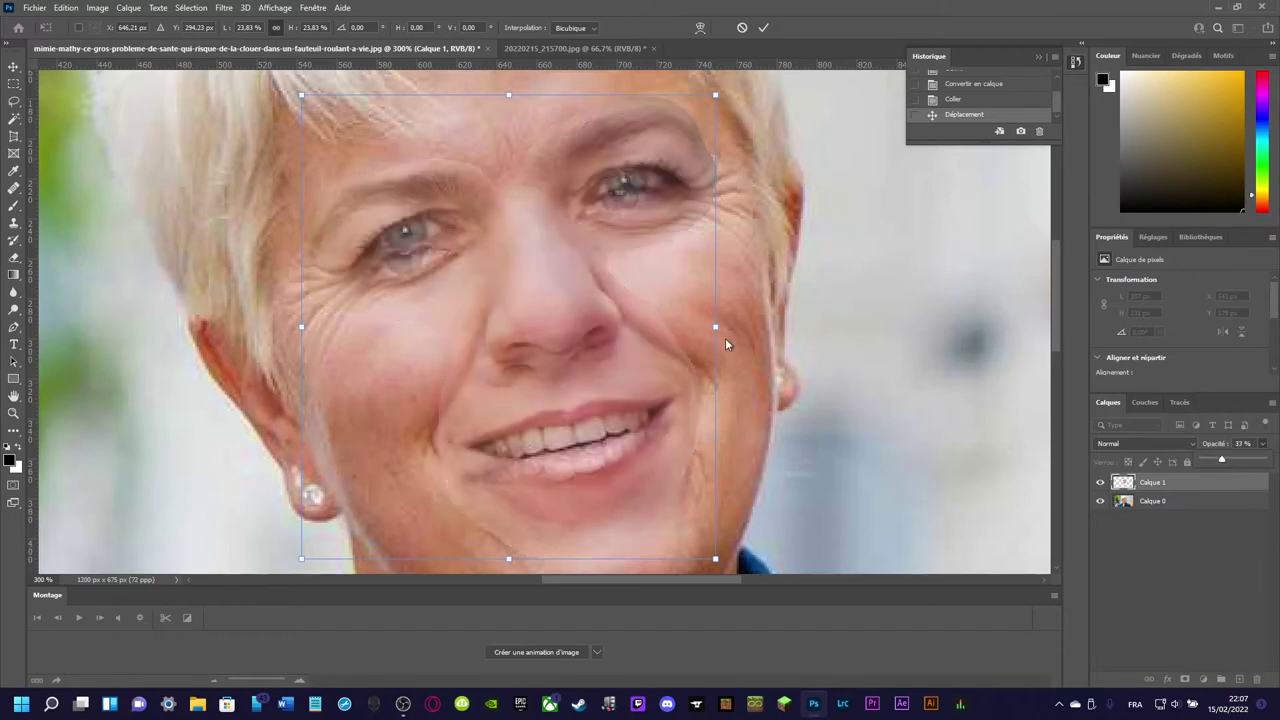
# - Fine-tune the translucent face's position, rotation (about 3.18°) and scale (23.94%) to match her features
pyautogui.moveTo(560, 310); pyautogui.dragTo(551, 288)
pyautogui.moveTo(736, 541); pyautogui.dragTo(748, 534)
pyautogui.moveTo(527, 344); pyautogui.dragTo(528, 350)
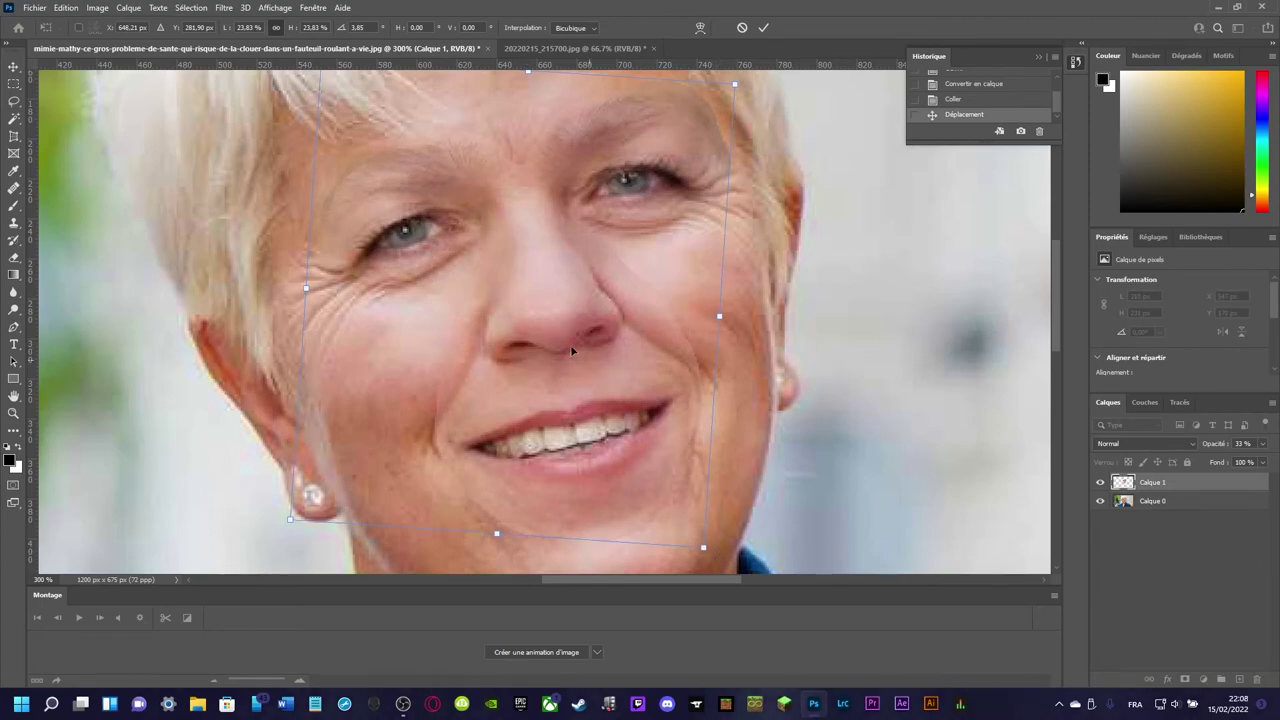
pyautogui.moveTo(572, 350); pyautogui.dragTo(560, 355)
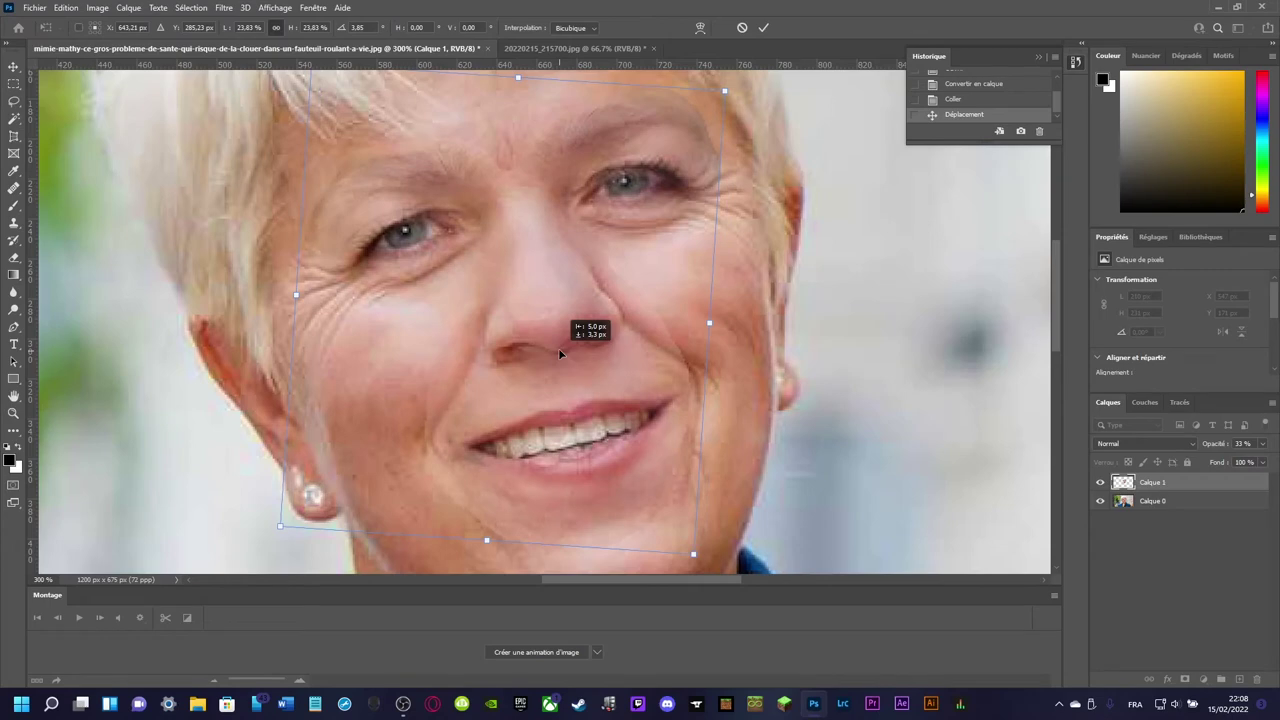
pyautogui.moveTo(559, 352); pyautogui.dragTo(563, 344)
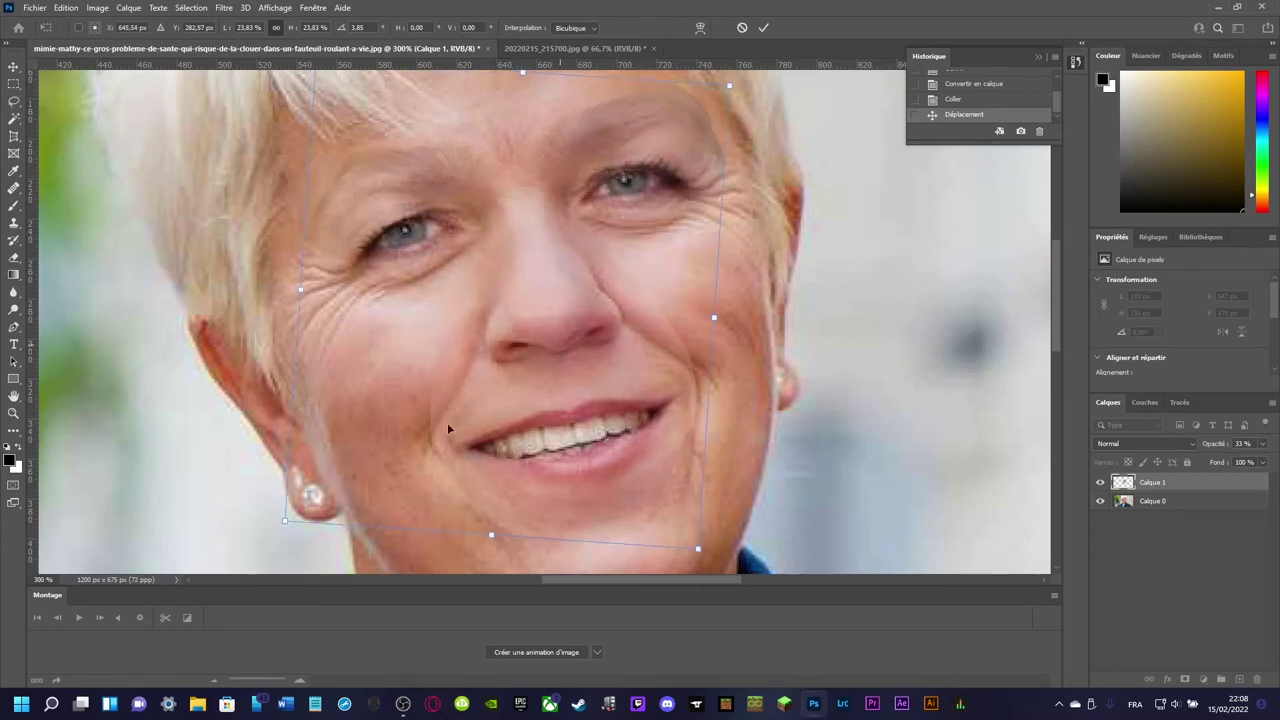
pyautogui.moveTo(284, 524); pyautogui.dragTo(288, 522)
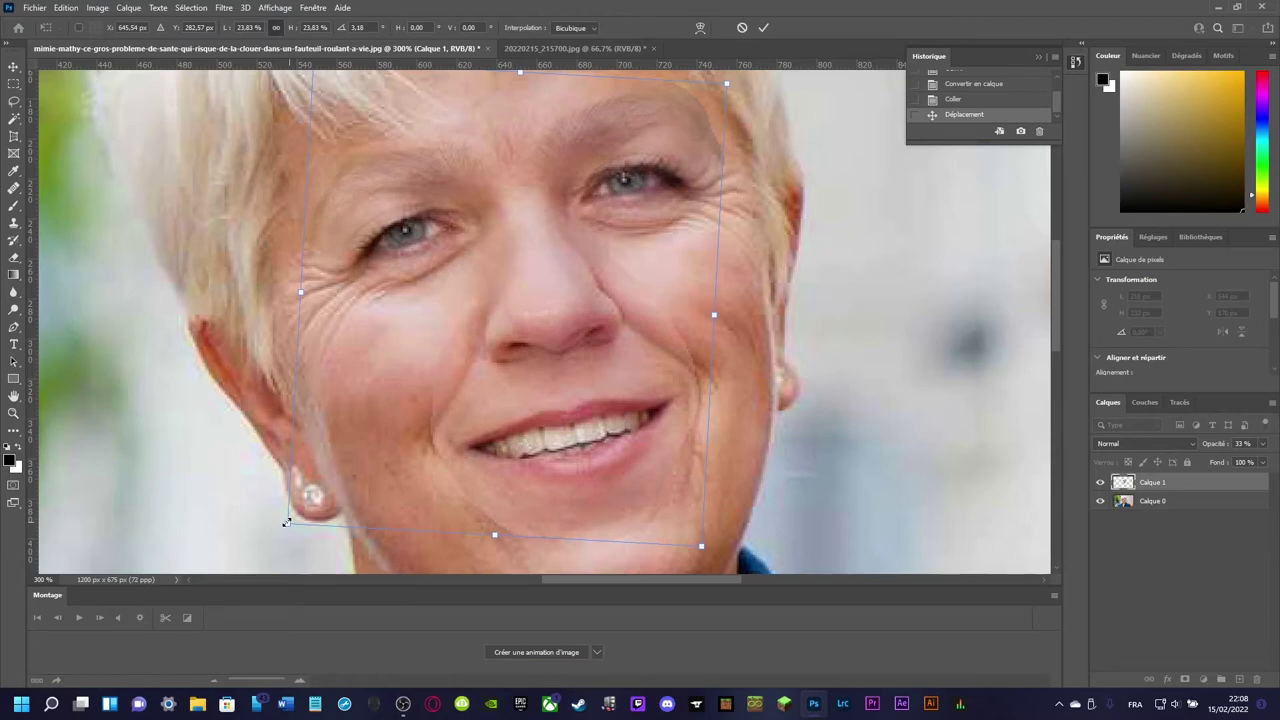
pyautogui.moveTo(286, 522); pyautogui.dragTo(284, 523)
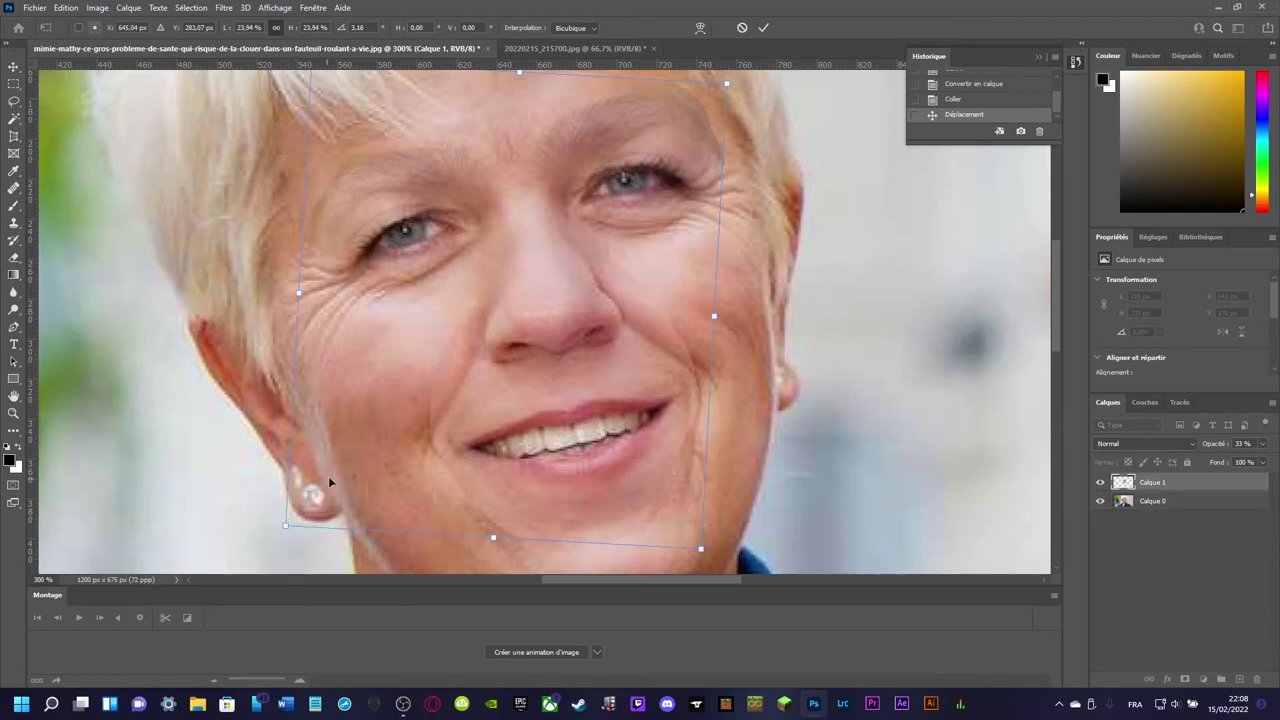
# - Set Calque 1's opacity back to 100% after checking the alignment
pyautogui.moveTo(1263, 446)
pyautogui.mouseDown()
pyautogui.moveTo(1247, 465)
pyautogui.moveTo(1261, 465)
pyautogui.mouseUp()
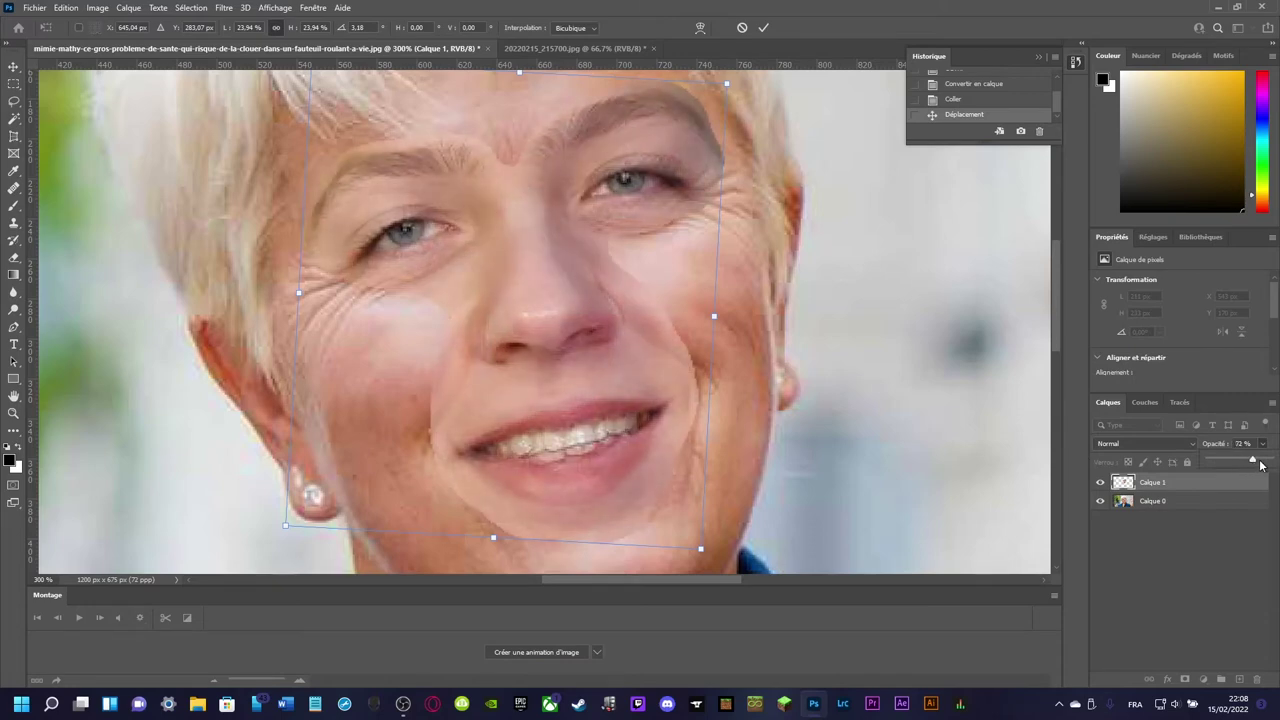
pyautogui.moveTo(1236, 463); pyautogui.dragTo(1231, 463)
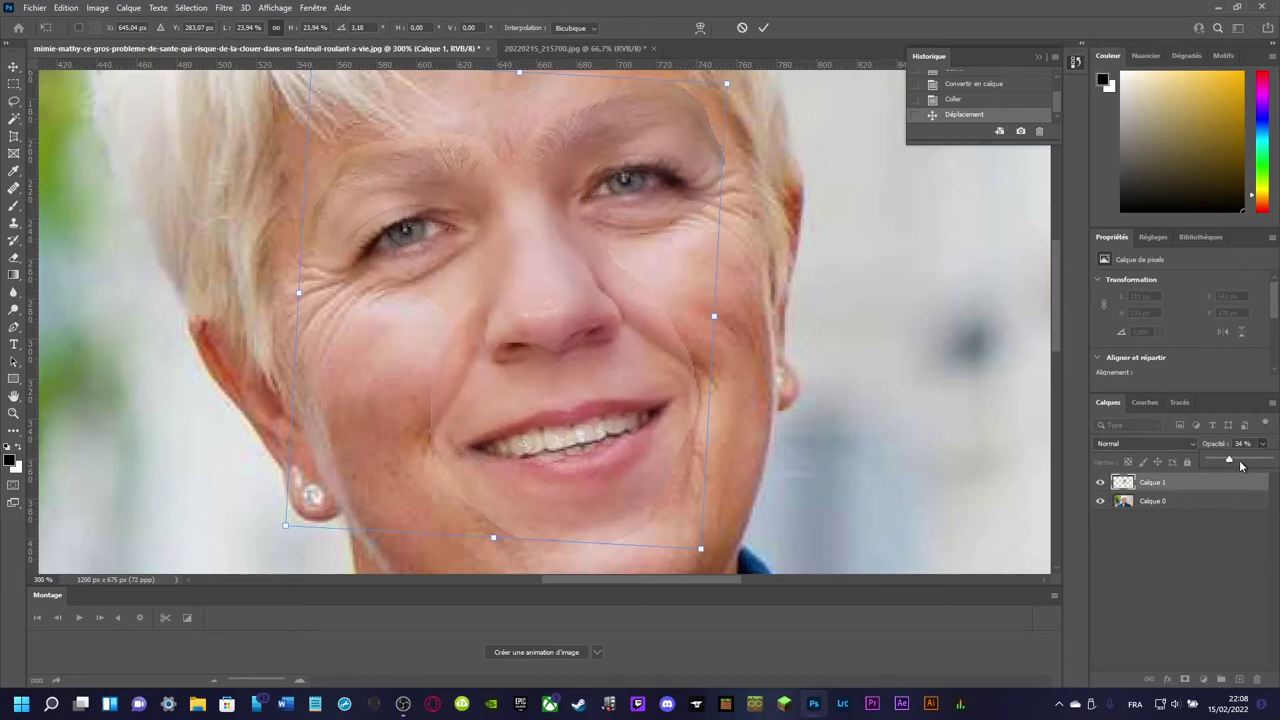
pyautogui.moveTo(1231, 463); pyautogui.dragTo(1278, 458)
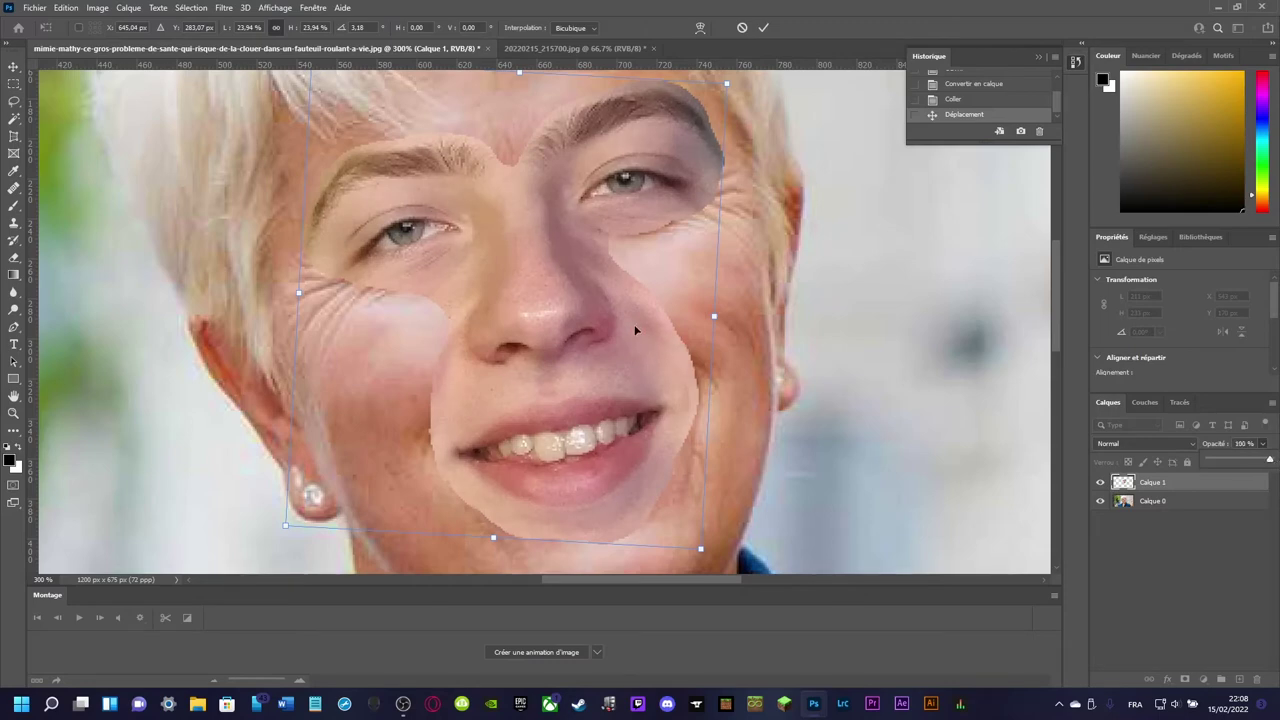
pyautogui.scroll(1, 635, 330)
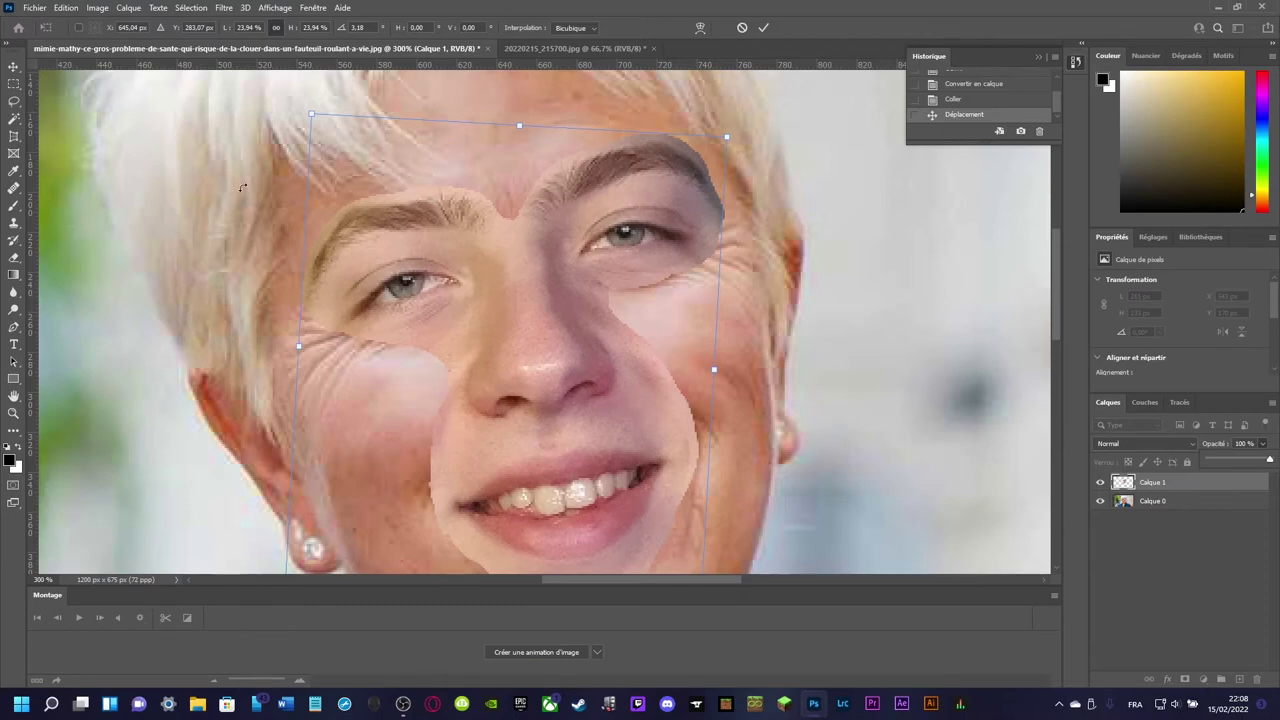
# - Commit the face transform and erase the pasted face's edge along the brow with the Eraser
pyautogui.hotkey('ctrl', '+')
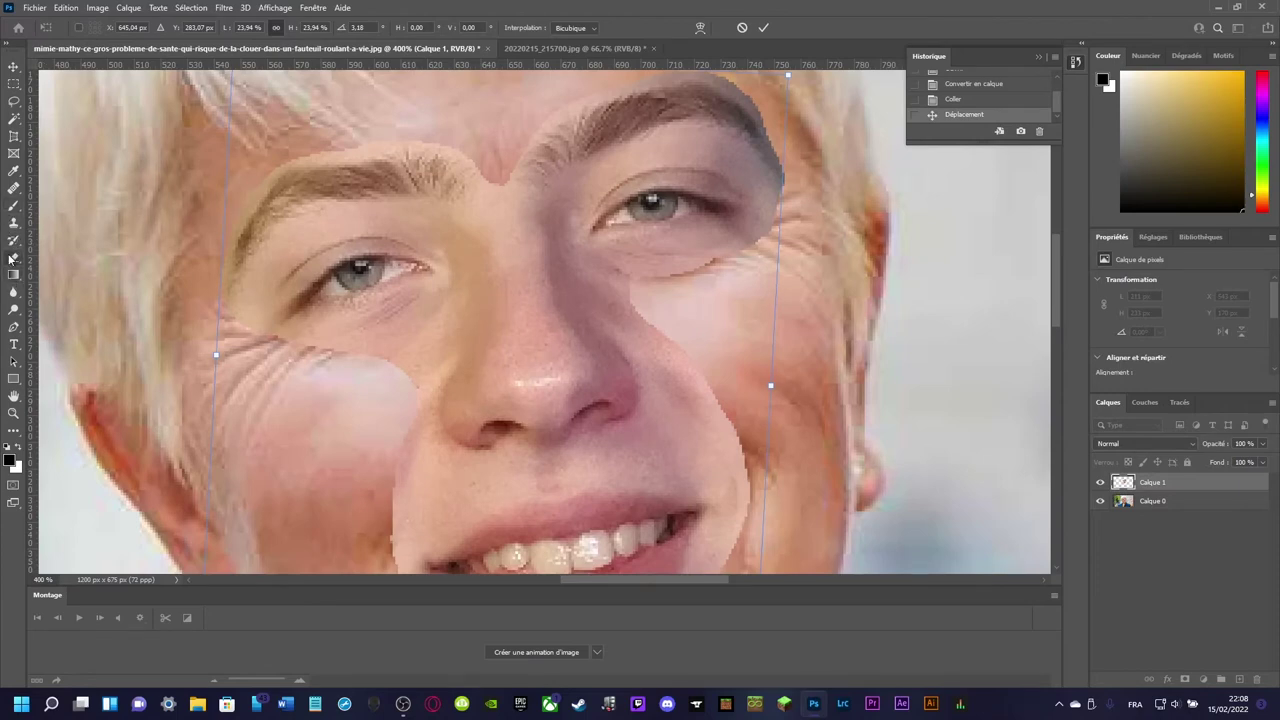
pyautogui.click(14, 257)
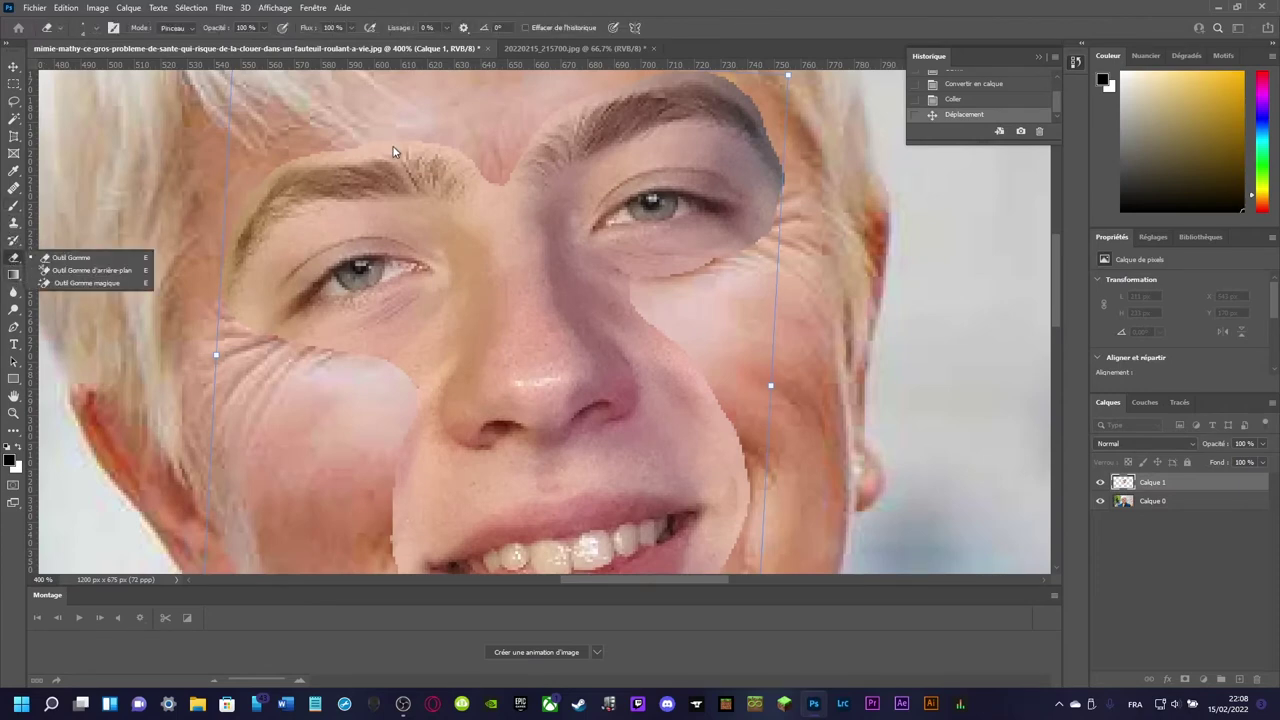
pyautogui.click(72, 257)
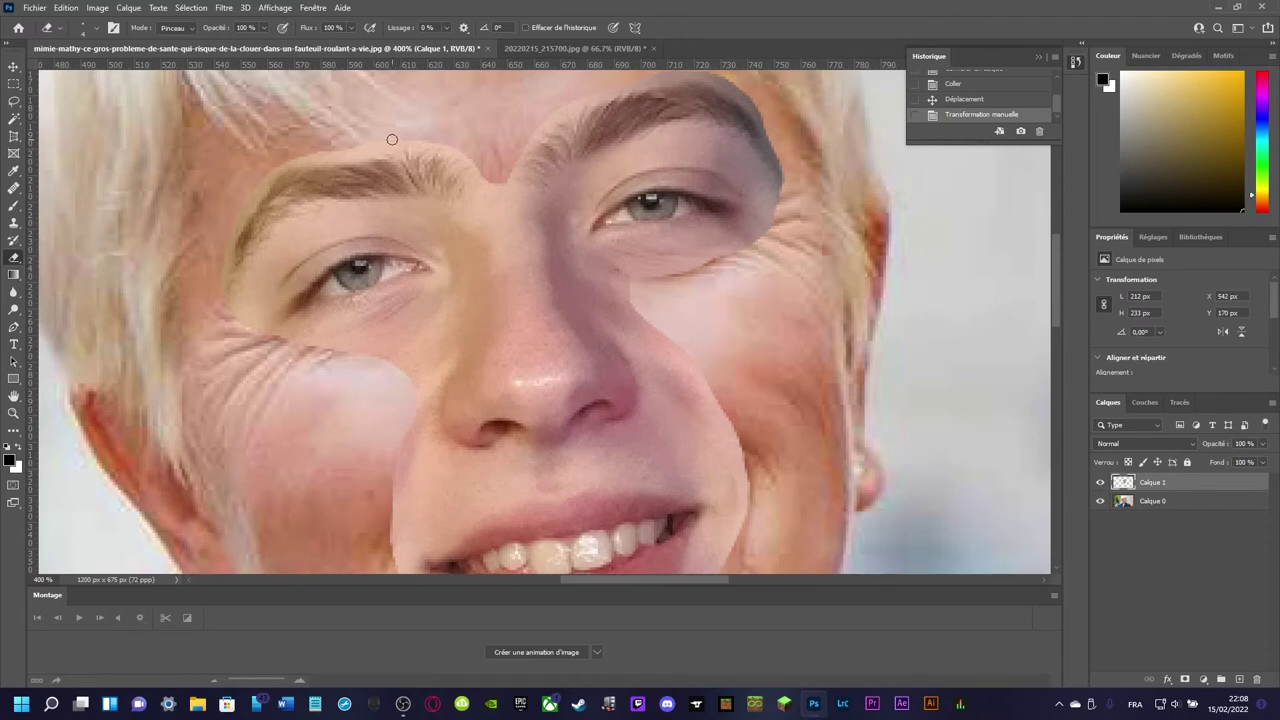
pyautogui.moveTo(377, 148); pyautogui.dragTo(469, 144)
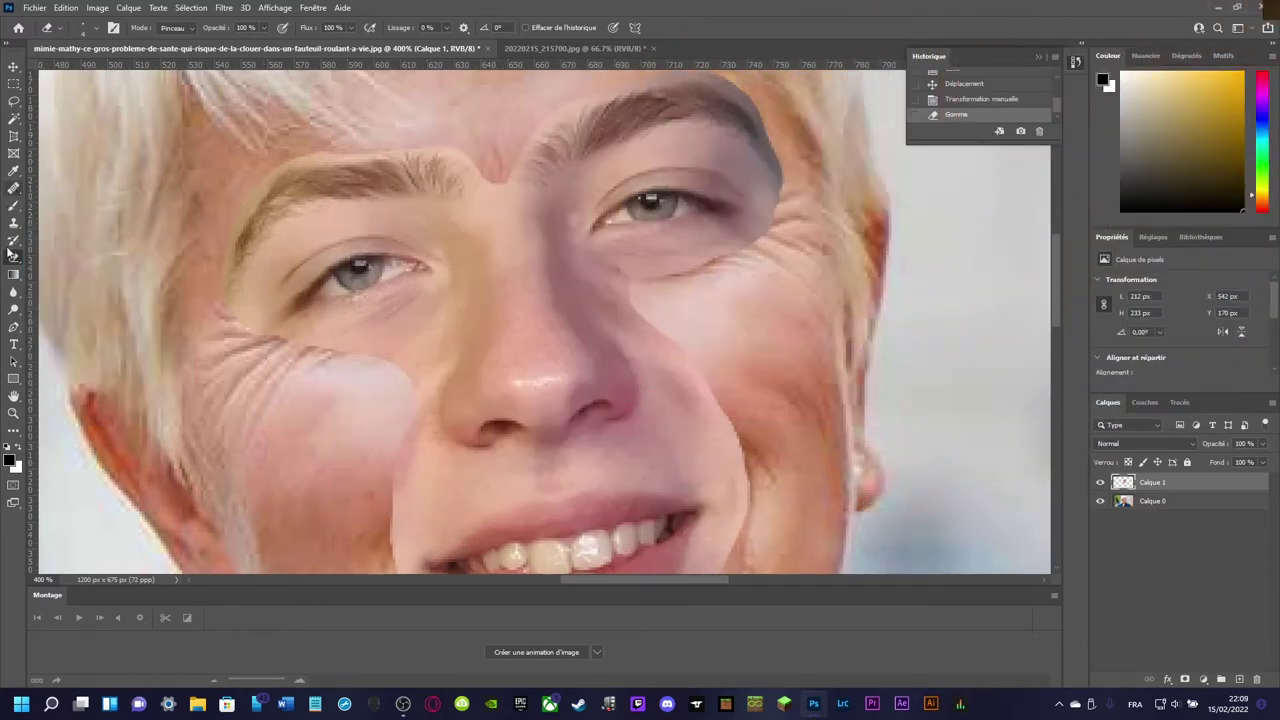
pyautogui.click(13, 188)
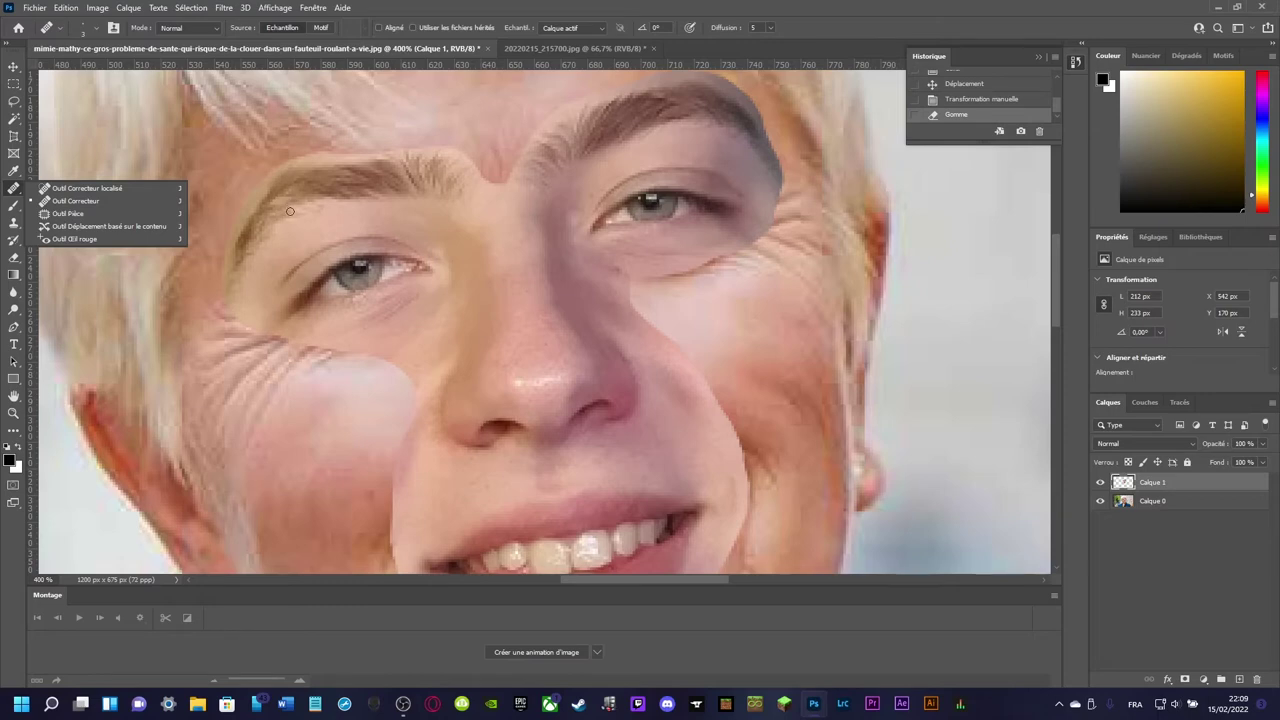
pyautogui.click(14, 101)
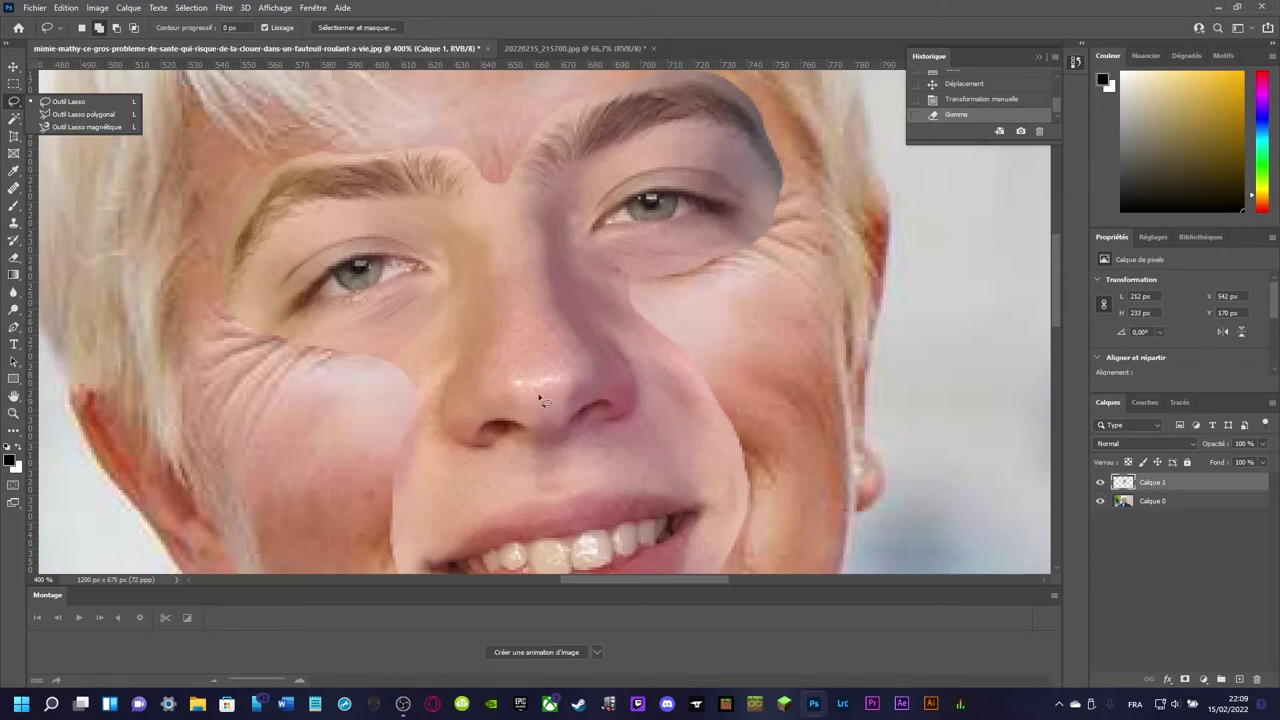
# - Duplicate Calque 1 as Calque 1 copie and move the copy below Calque 0
pyautogui.press('v')
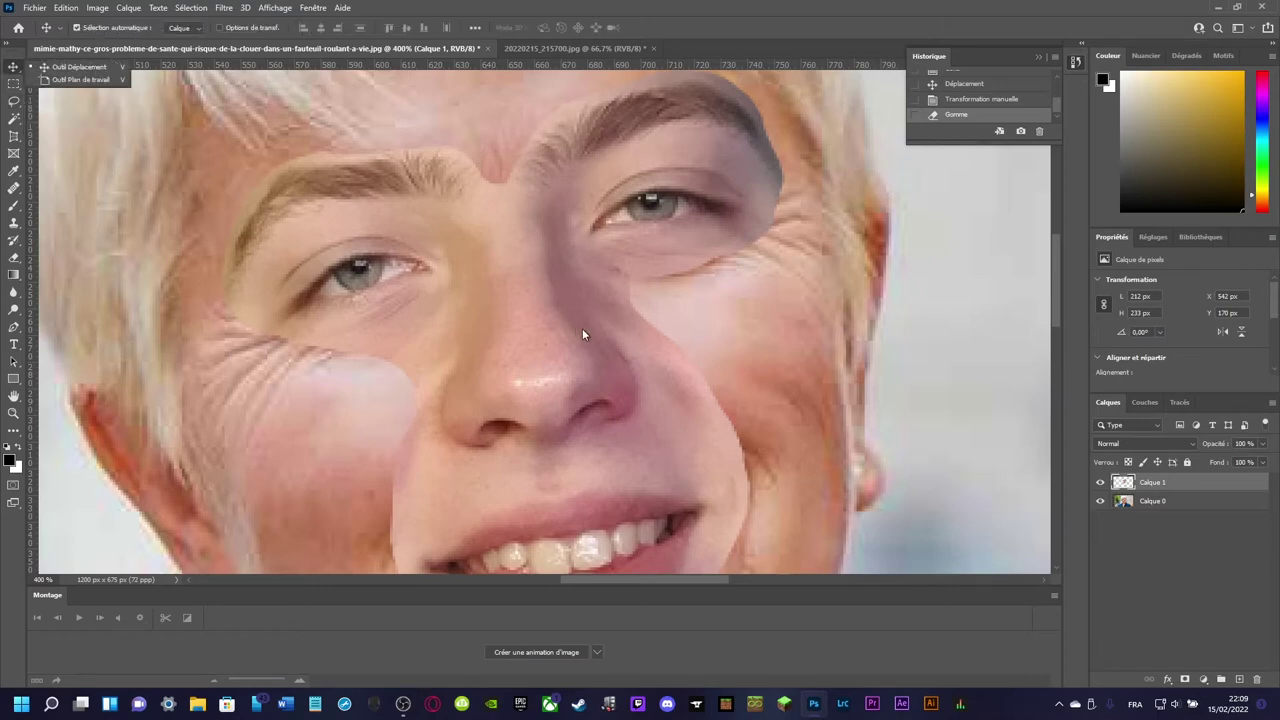
pyautogui.scroll(-2, 603, 341)
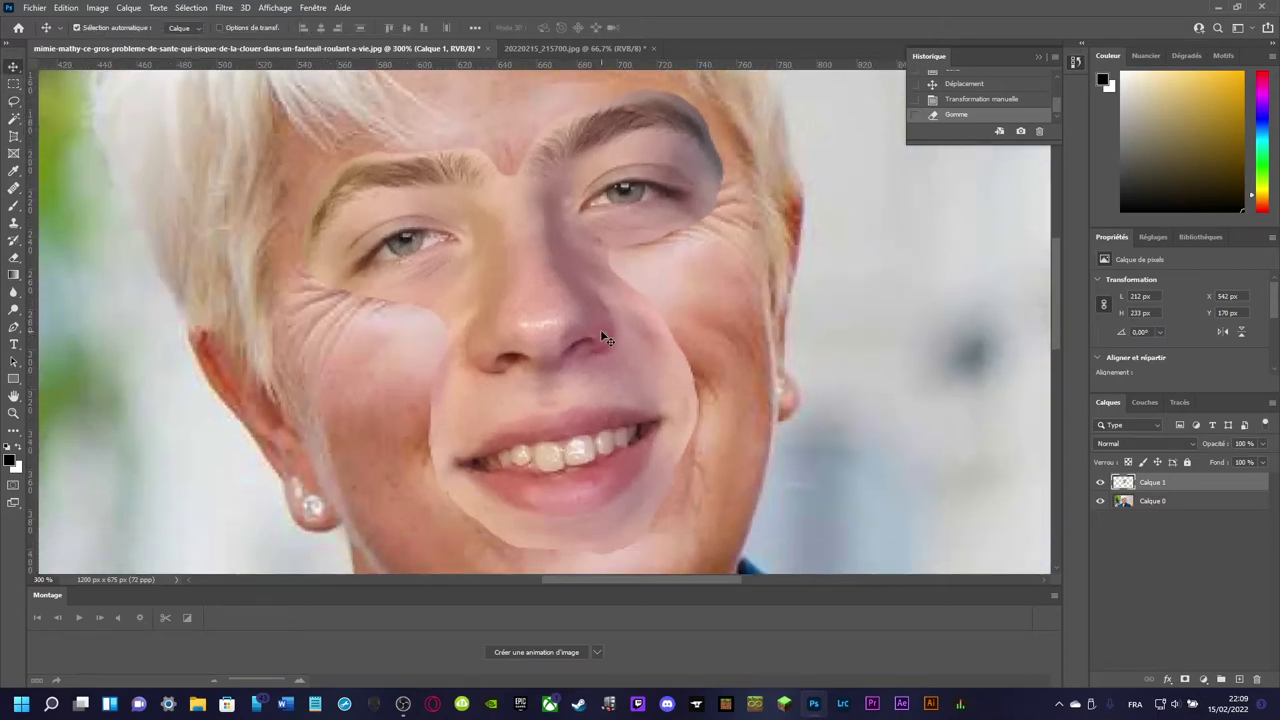
pyautogui.rightClick(1172, 482)
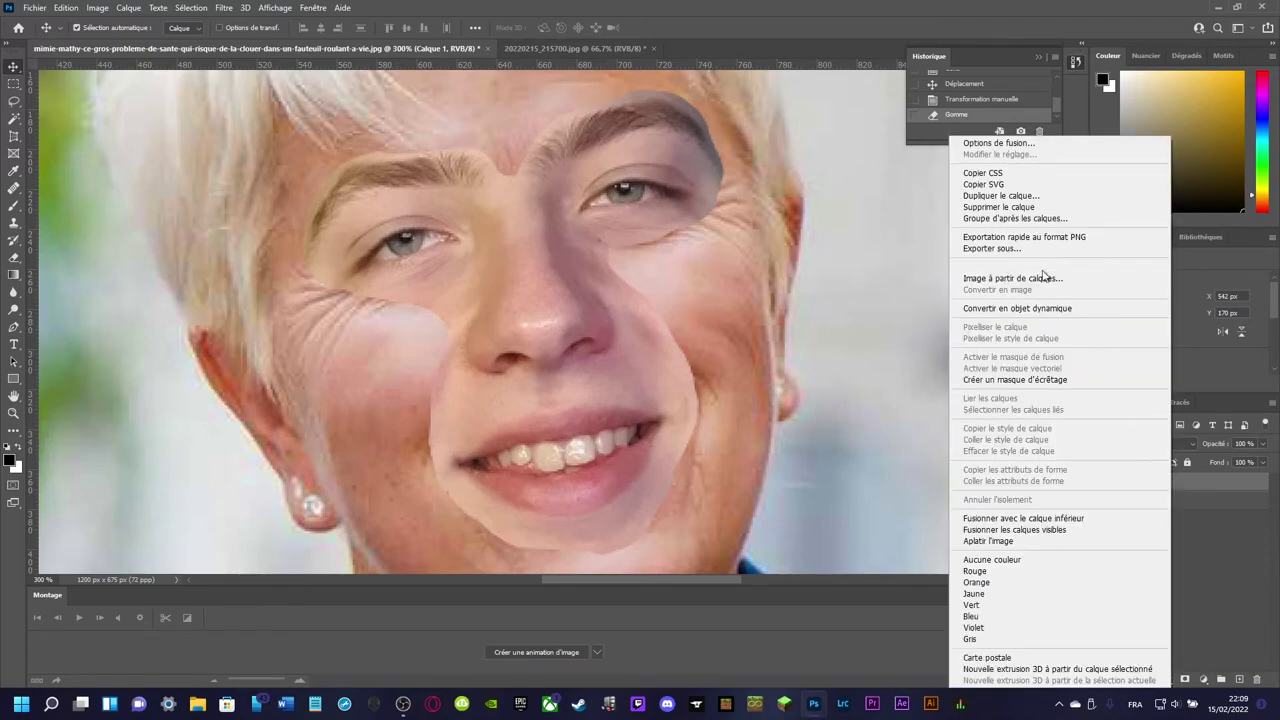
pyautogui.click(986, 198)
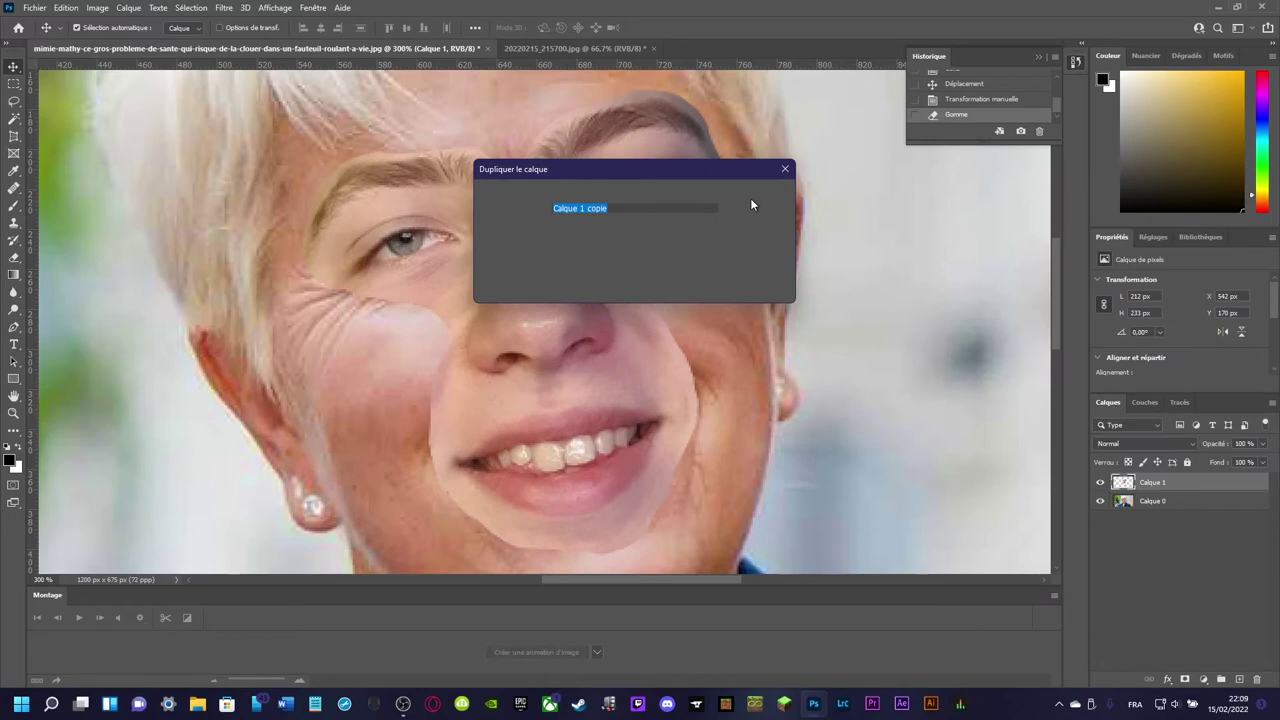
pyautogui.click(750, 198)
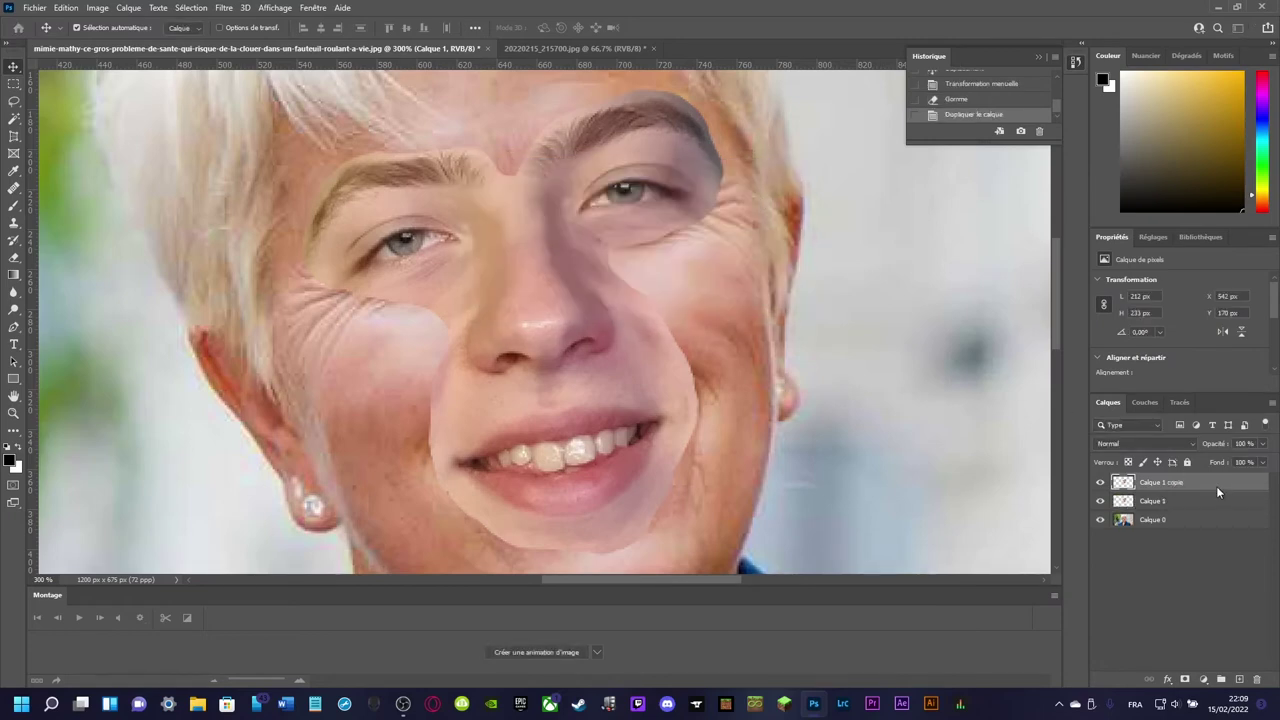
pyautogui.moveTo(1216, 484); pyautogui.dragTo(1183, 519)
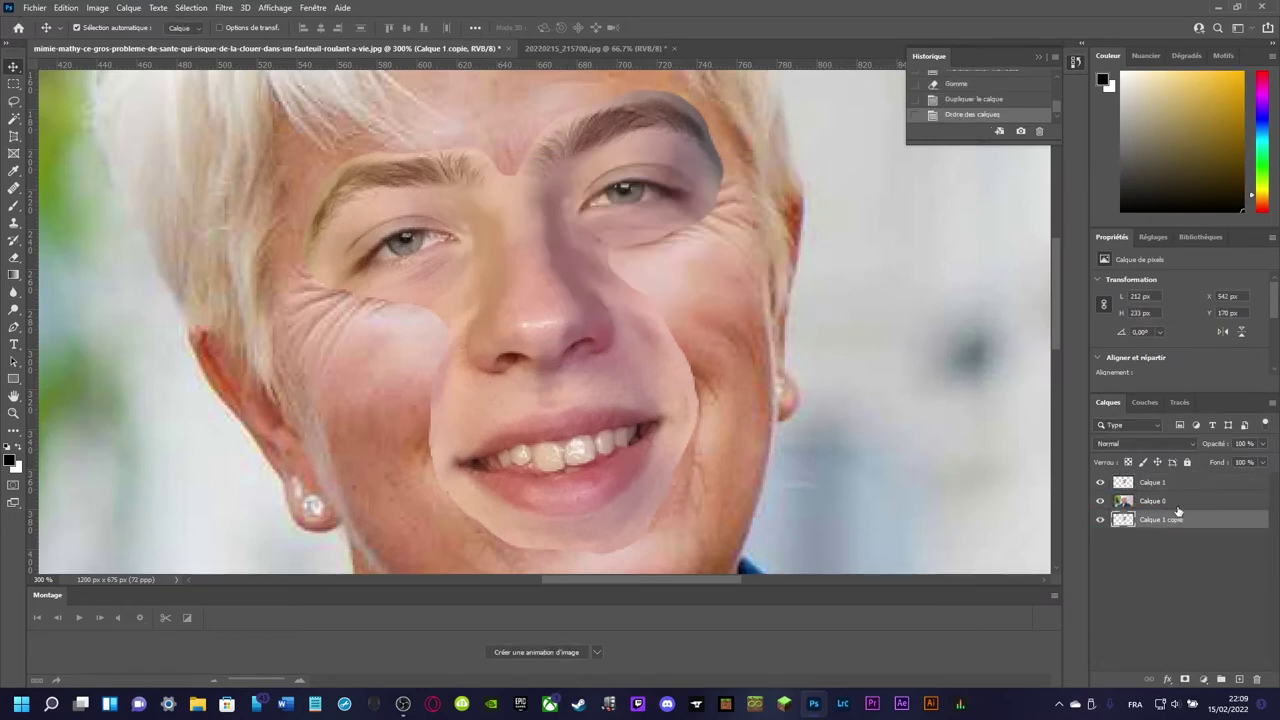
# - Duplicate Calque 0 as Calque 0 copie at the bottom, then load Calque 1's outline as a selection
pyautogui.click(1160, 501)
pyautogui.rightClick(1166, 505)
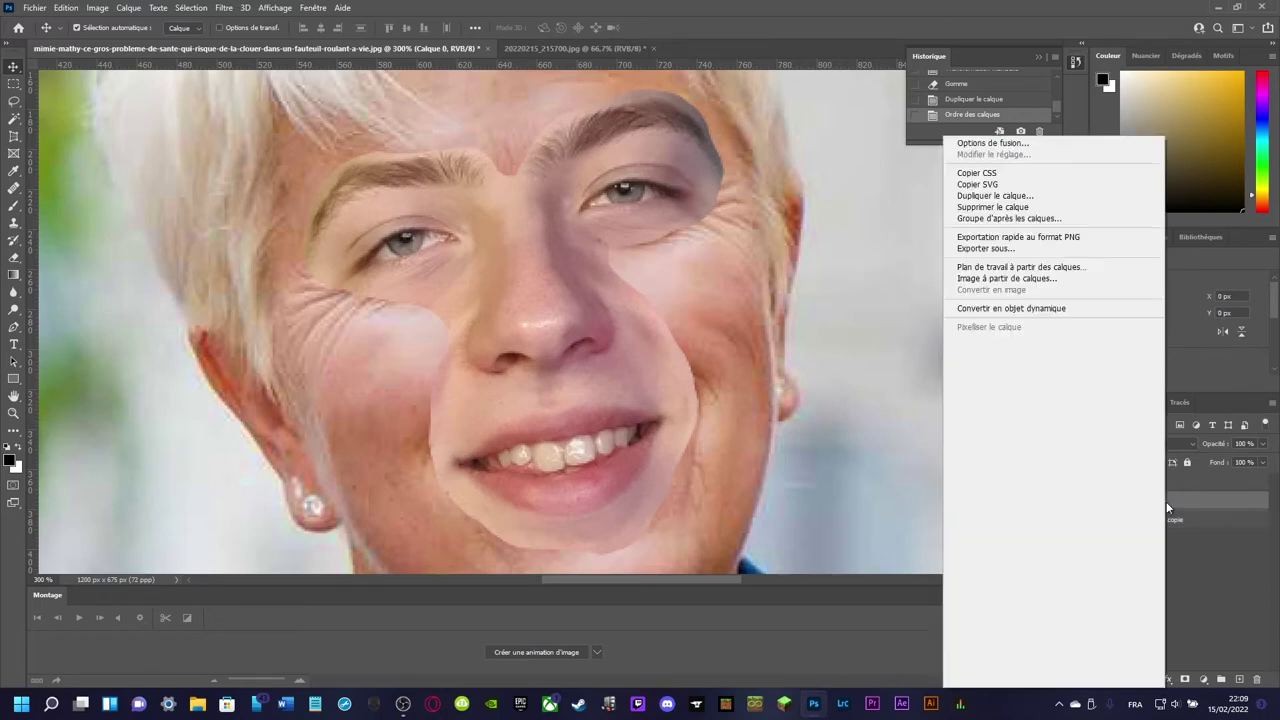
pyautogui.click(1007, 196)
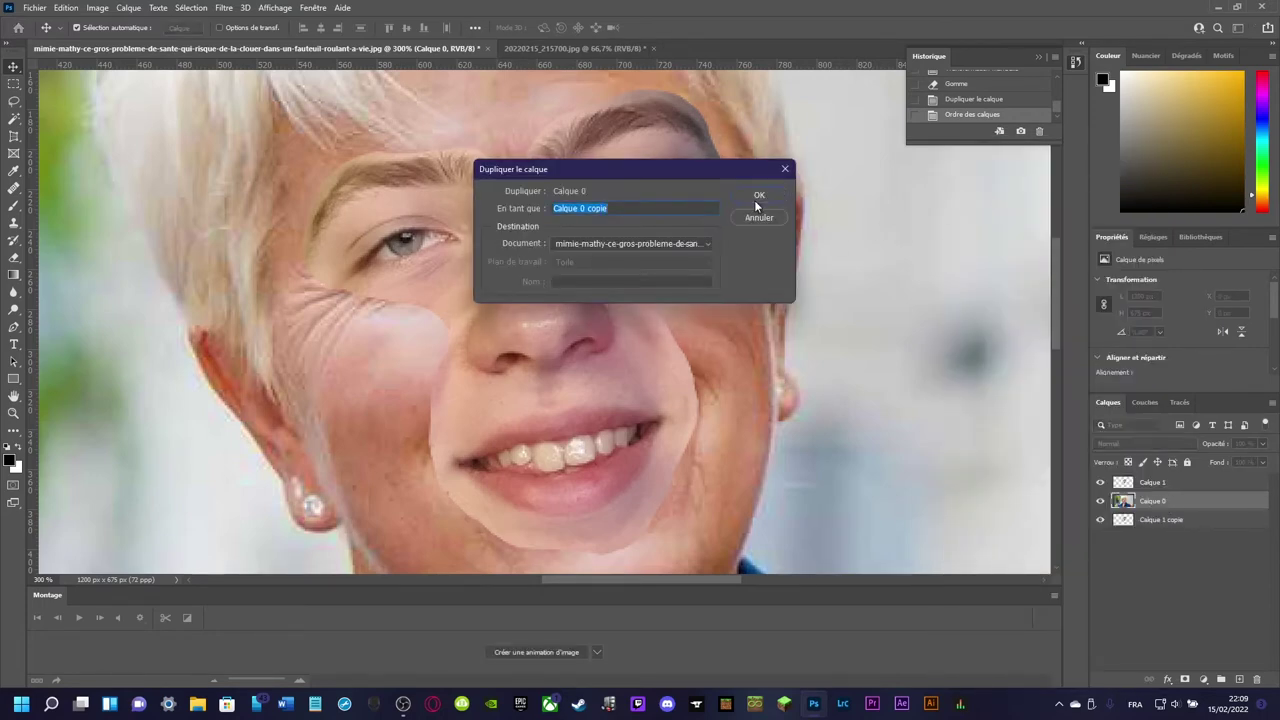
pyautogui.click(756, 196)
pyautogui.moveTo(1168, 501); pyautogui.dragTo(1150, 548)
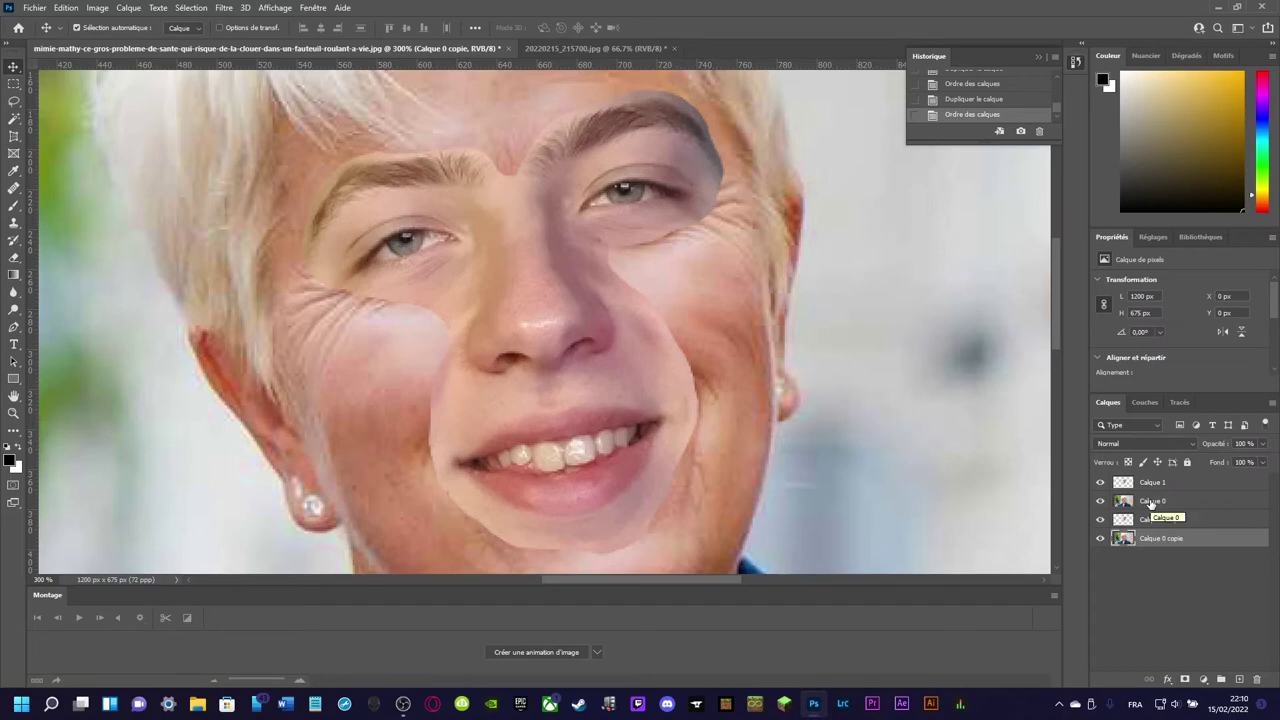
pyautogui.click(1152, 502)
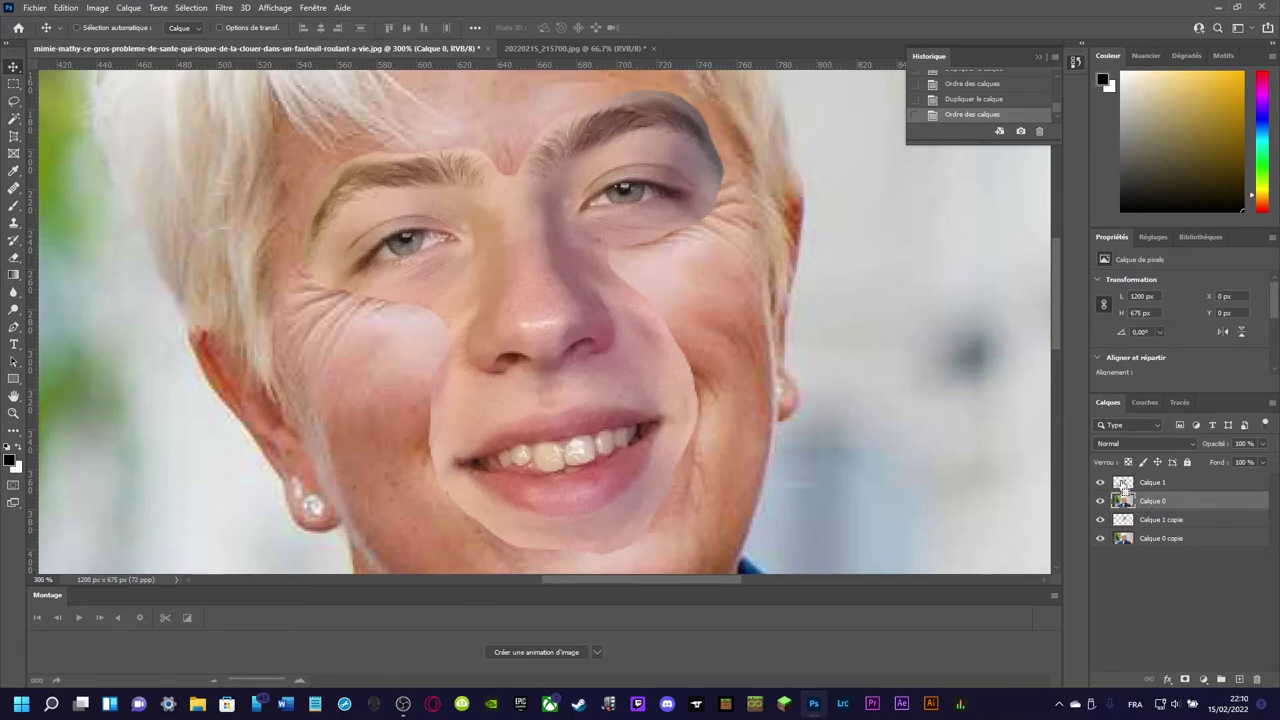
pyautogui.keyDown('ctrl'); pyautogui.click(1123, 497); pyautogui.keyUp('ctrl')
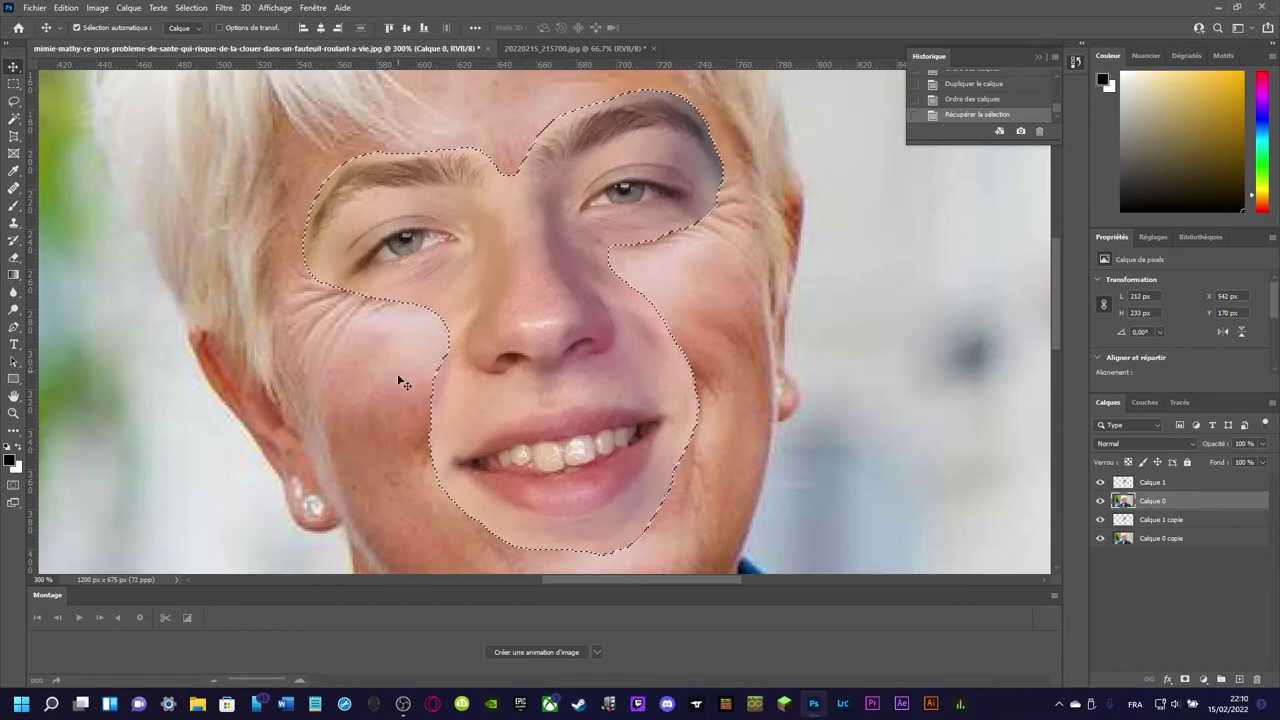
# - Contract the face selection by 5 pixels and delete that area from Calque 0
pyautogui.click(190, 8)
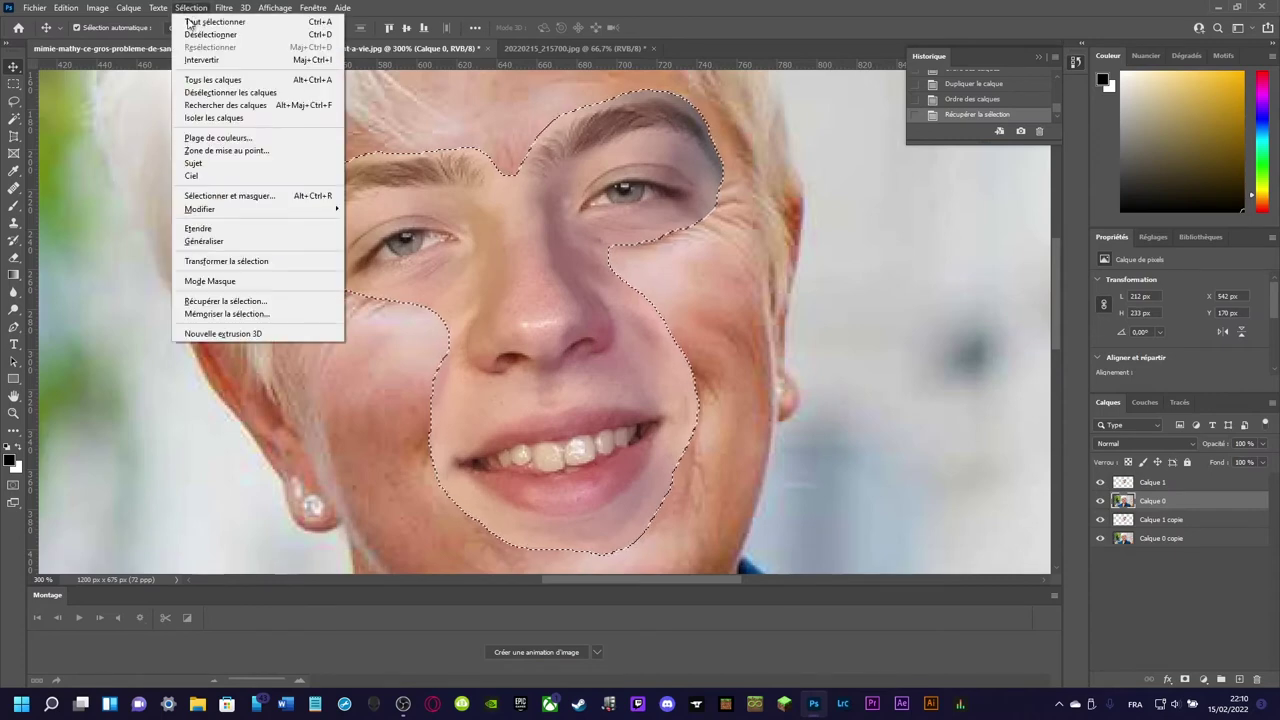
pyautogui.moveTo(200, 209)
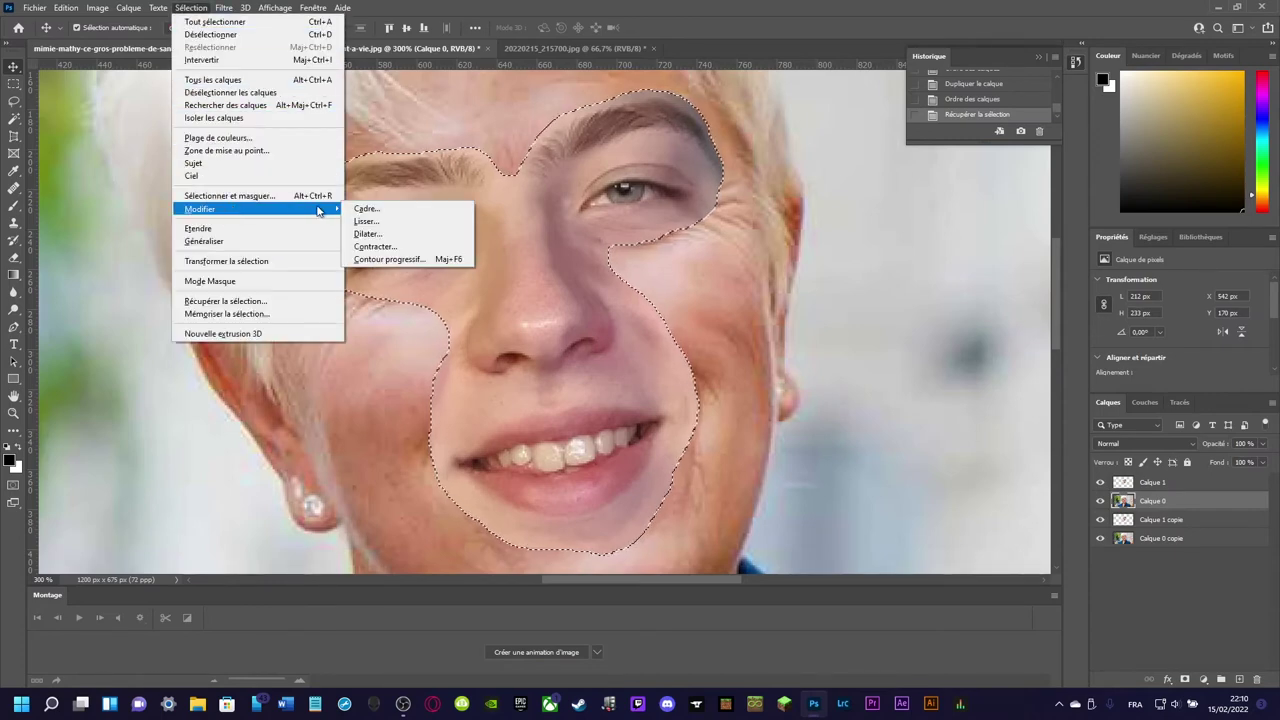
pyautogui.click(372, 246)
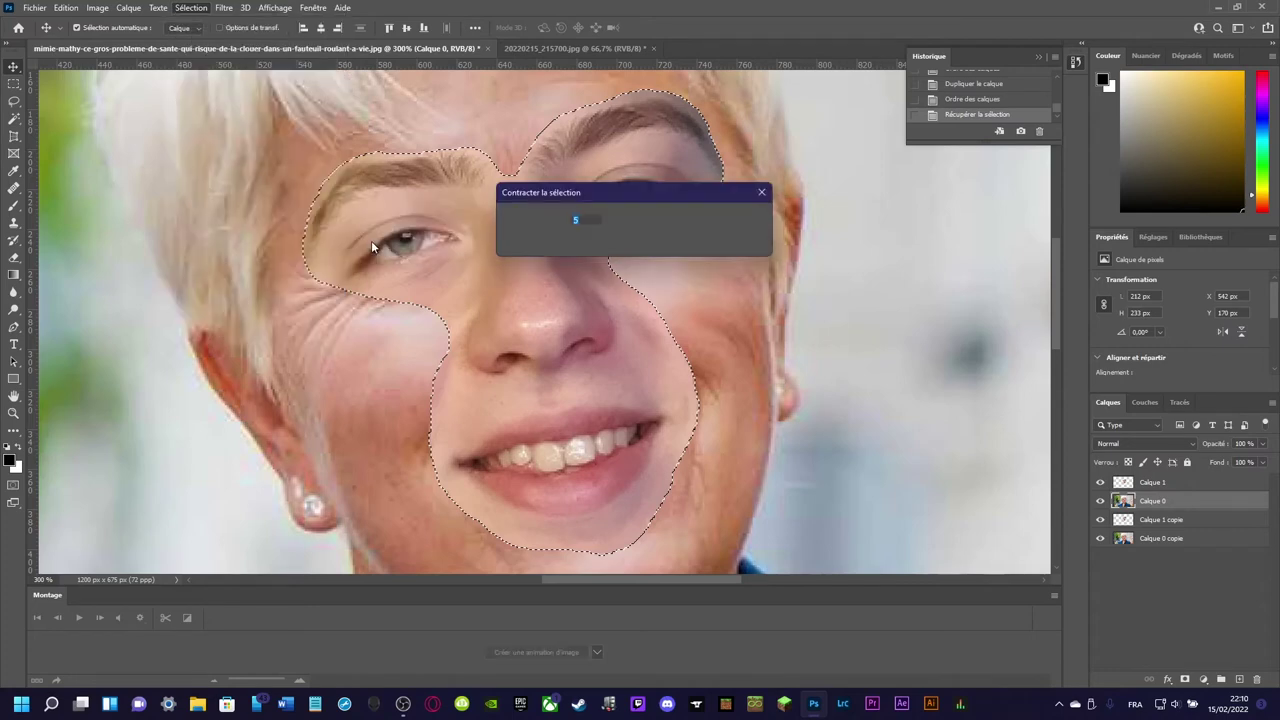
pyautogui.moveTo(540, 194)
pyautogui.mouseDown()
pyautogui.moveTo(594, 183)
pyautogui.moveTo(679, 249)
pyautogui.mouseUp()
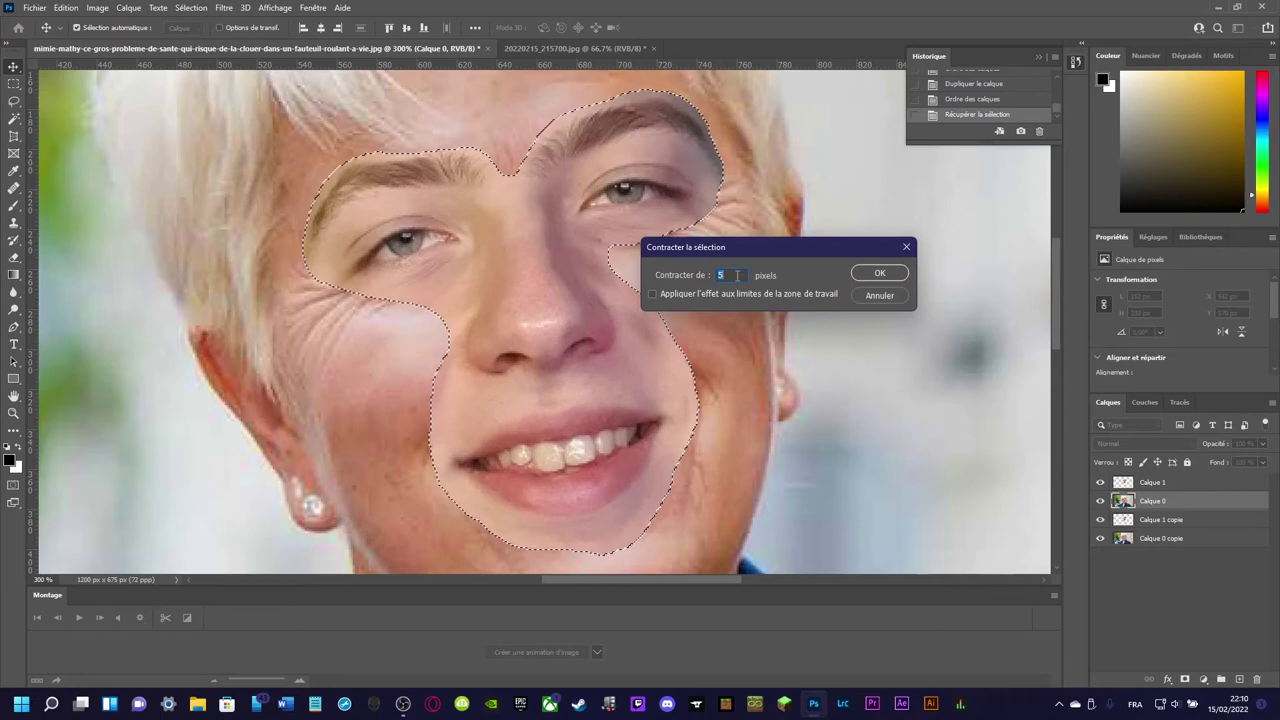
pyautogui.click(865, 274)
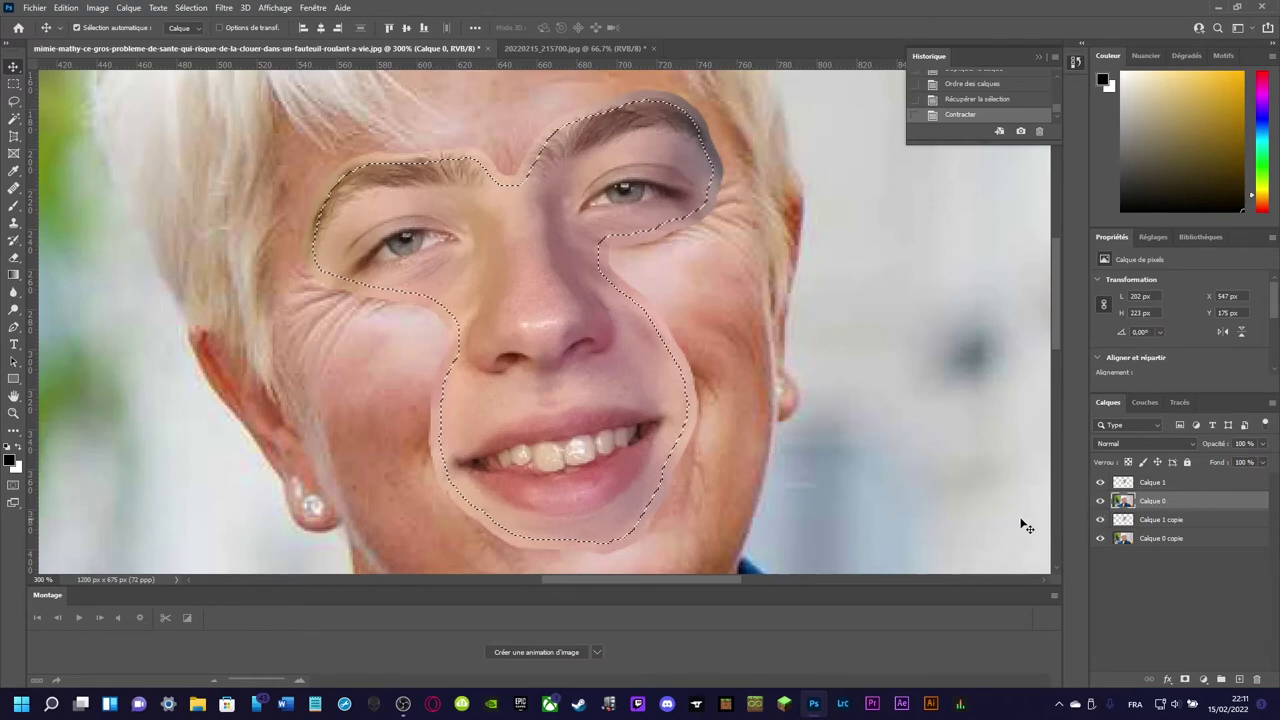
pyautogui.press('Delete')
# - Hide both copy layers, clear the selected area, then show Calque 1 and select it with Calque 0
pyautogui.click(1101, 483)
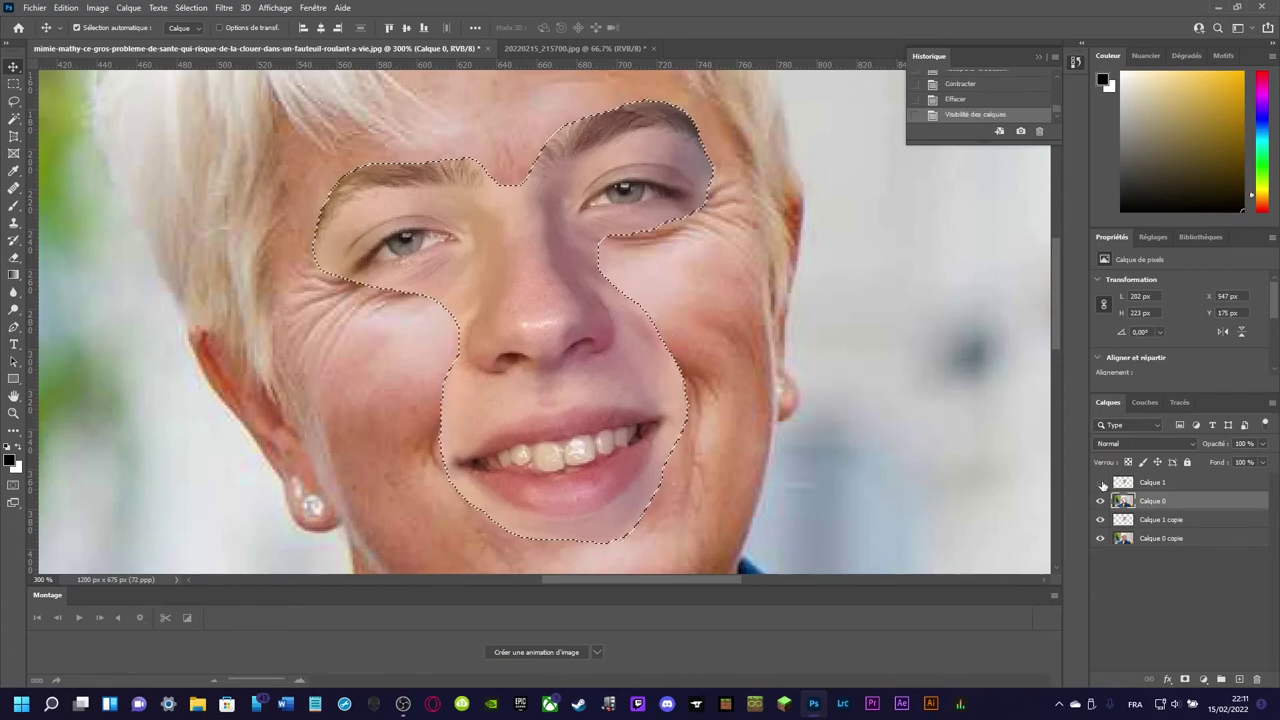
pyautogui.moveTo(1101, 520); pyautogui.dragTo(1101, 539)
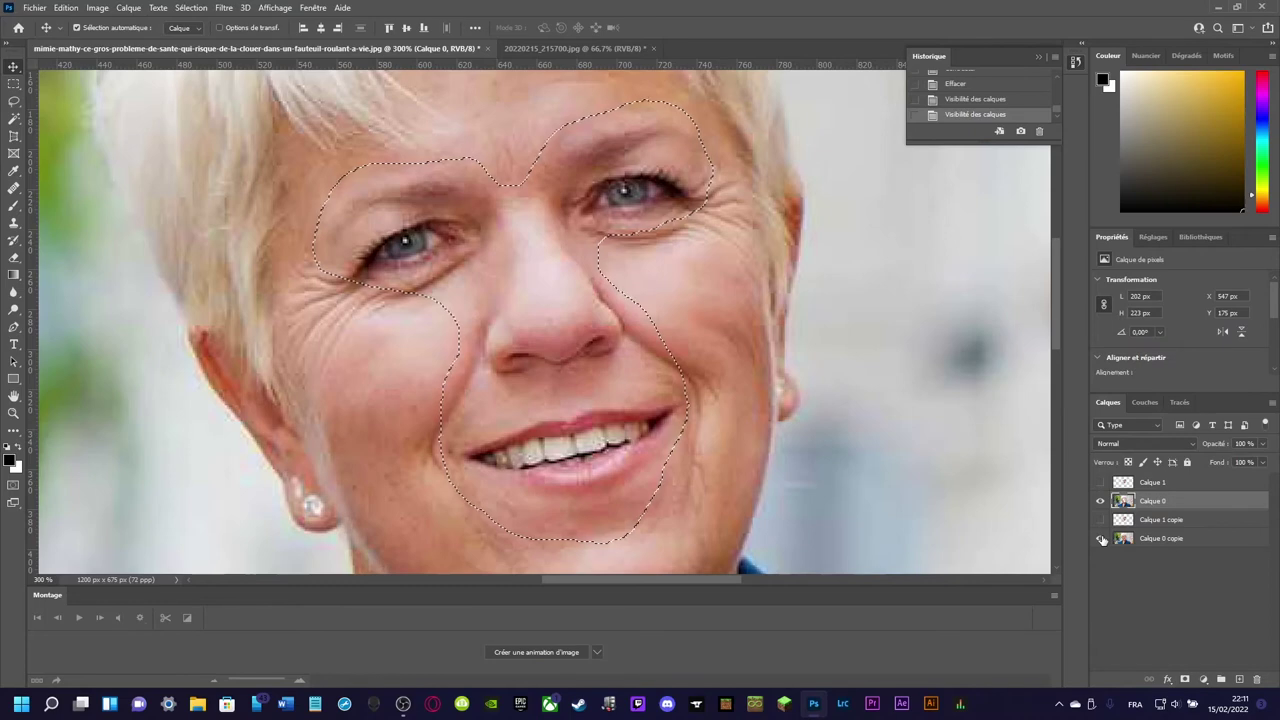
pyautogui.press('Delete')
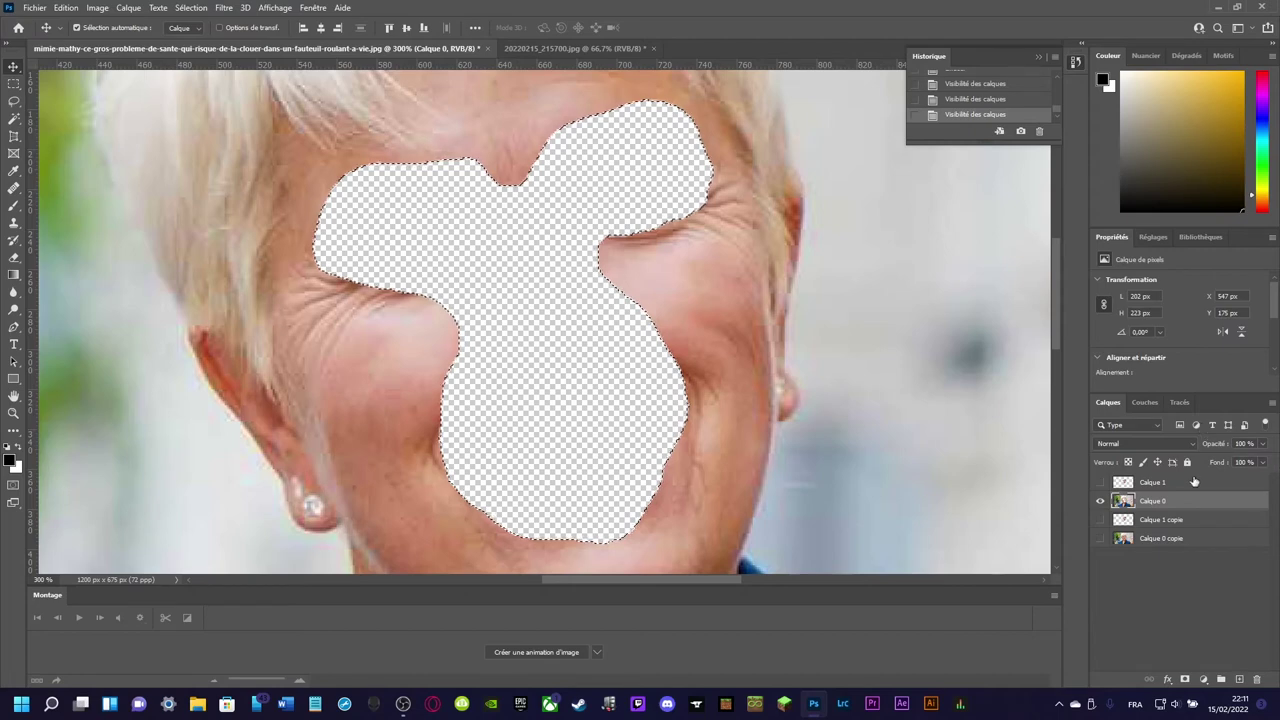
pyautogui.click(1195, 482)
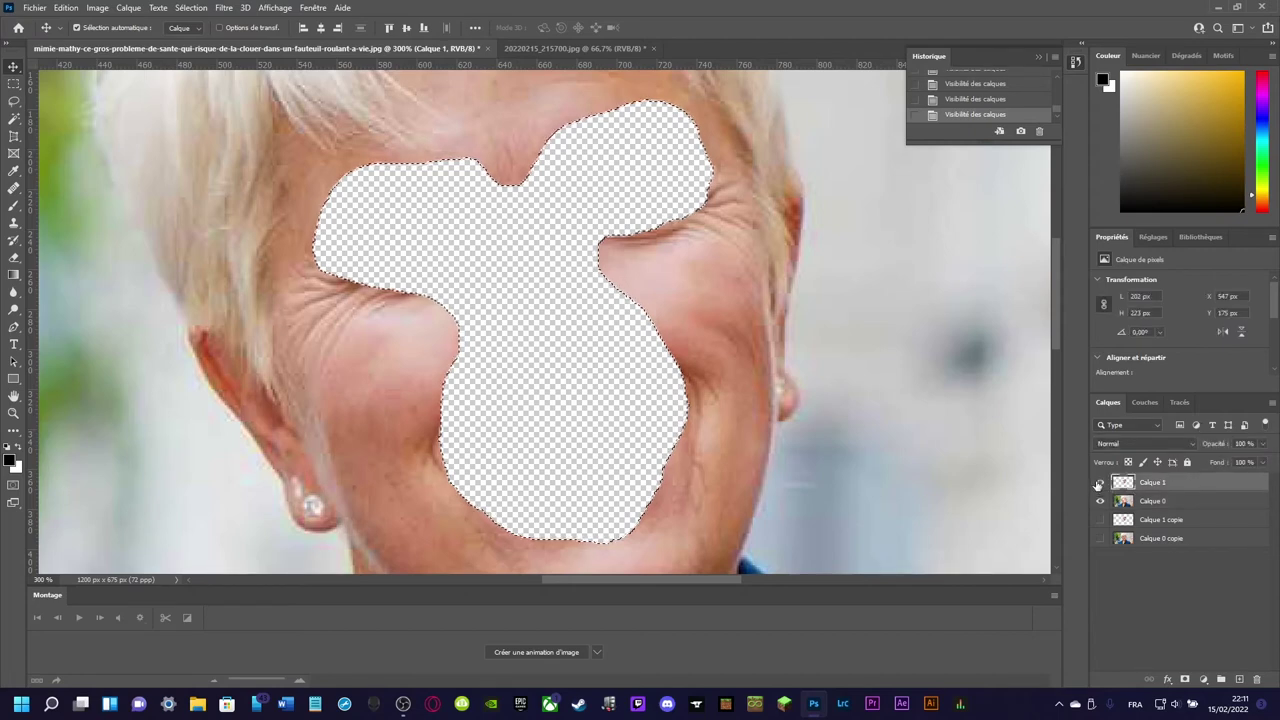
pyautogui.click(1100, 483)
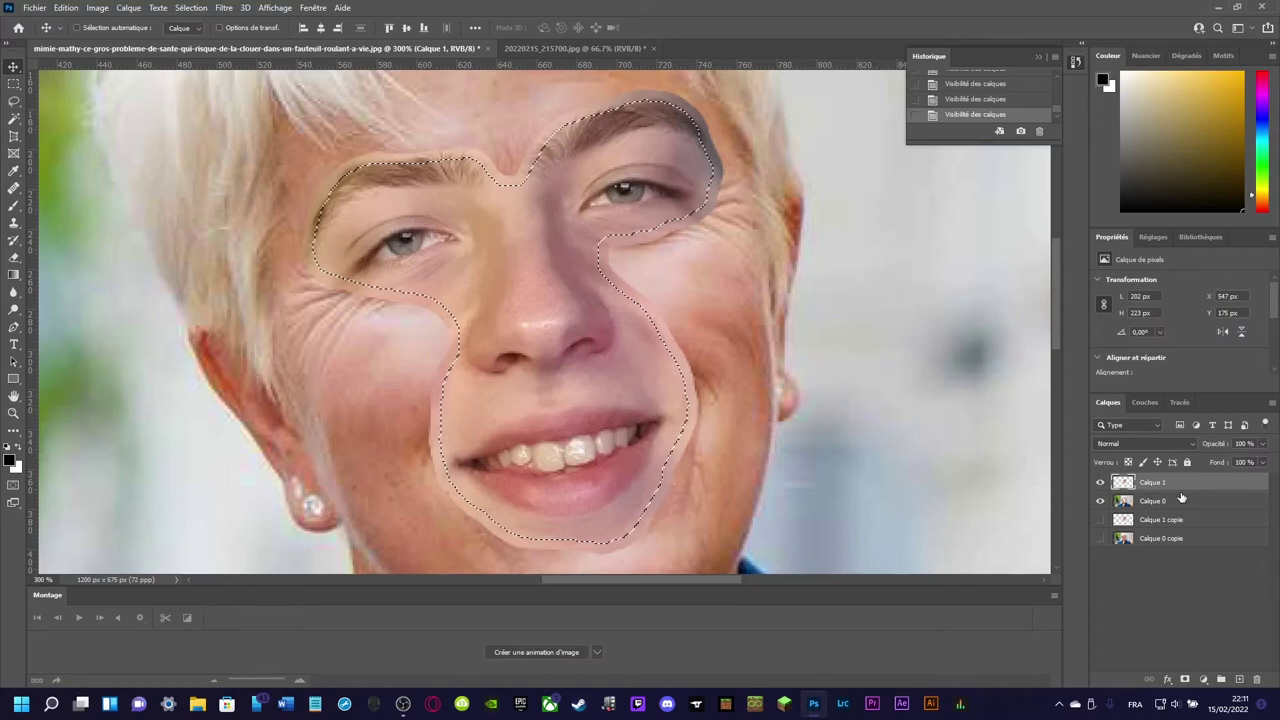
pyautogui.keyDown('shift'); pyautogui.click(1183, 501); pyautogui.keyUp('shift')
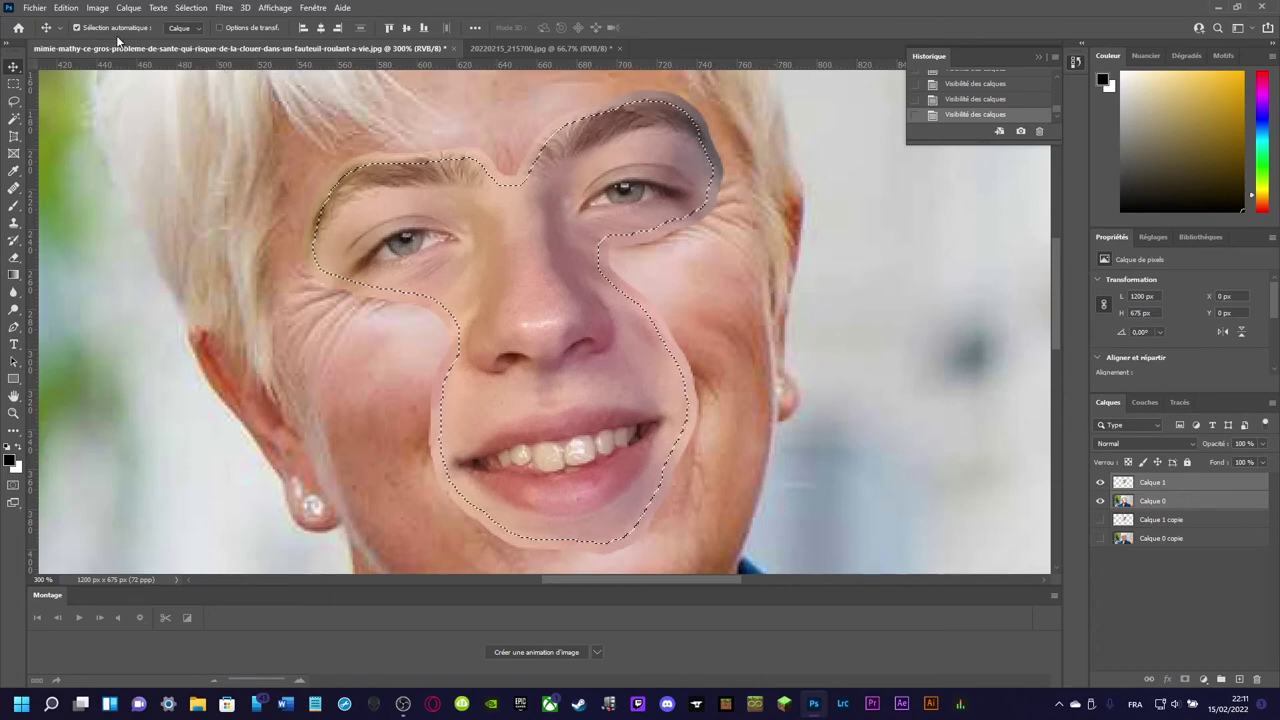
pyautogui.click(66, 8)
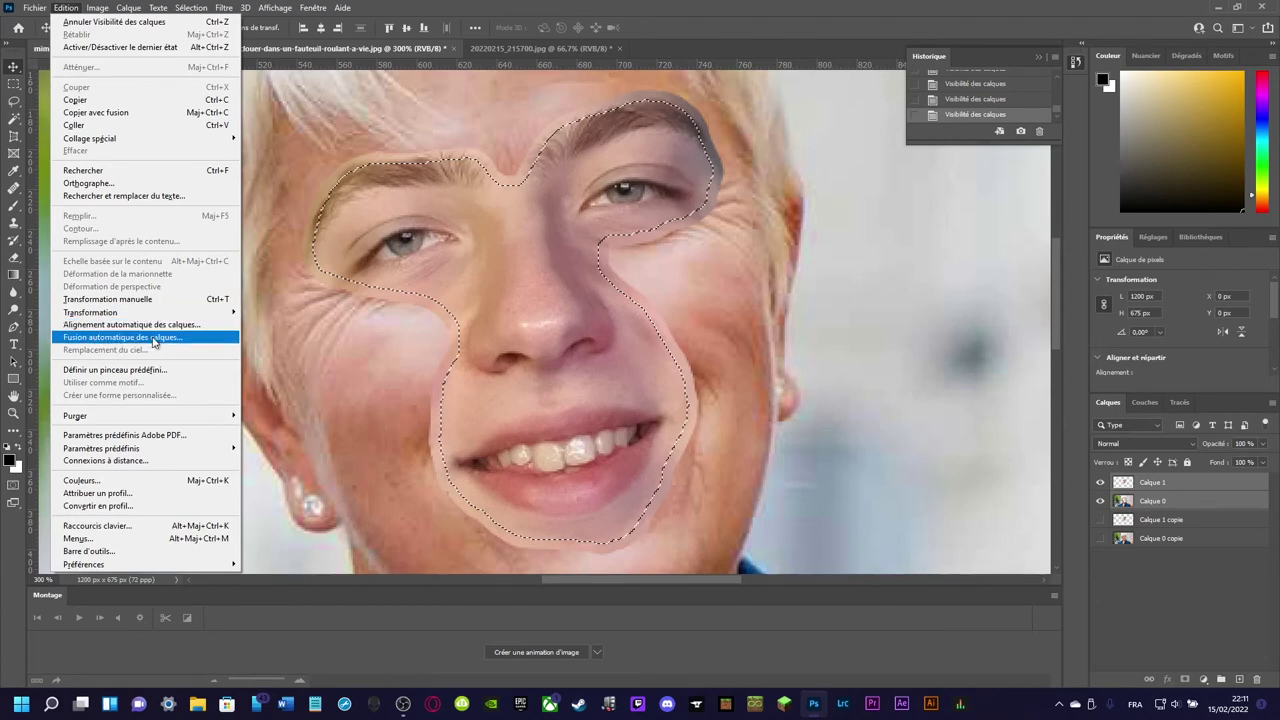
# - Auto-blend the two face layers as a Panorama with continuous tones and colours
pyautogui.click(155, 342)
pyautogui.moveTo(582, 146); pyautogui.dragTo(711, 140)
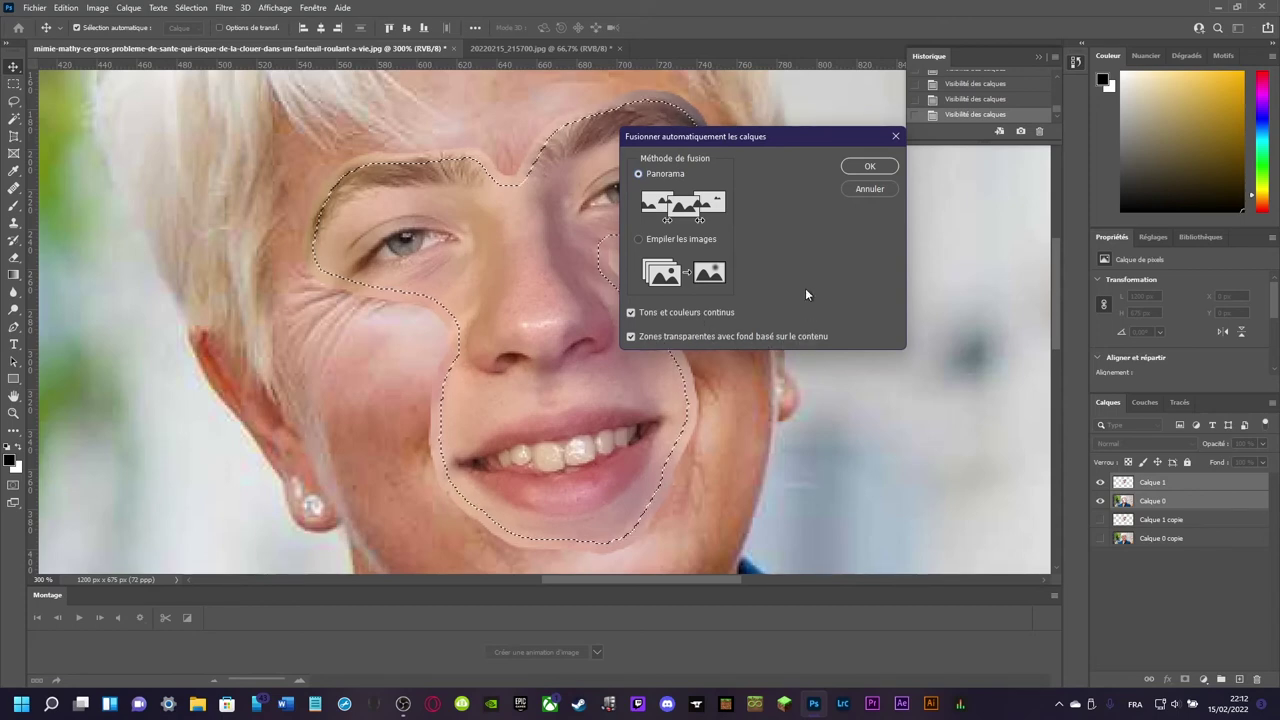
pyautogui.moveTo(757, 137); pyautogui.dragTo(797, 164)
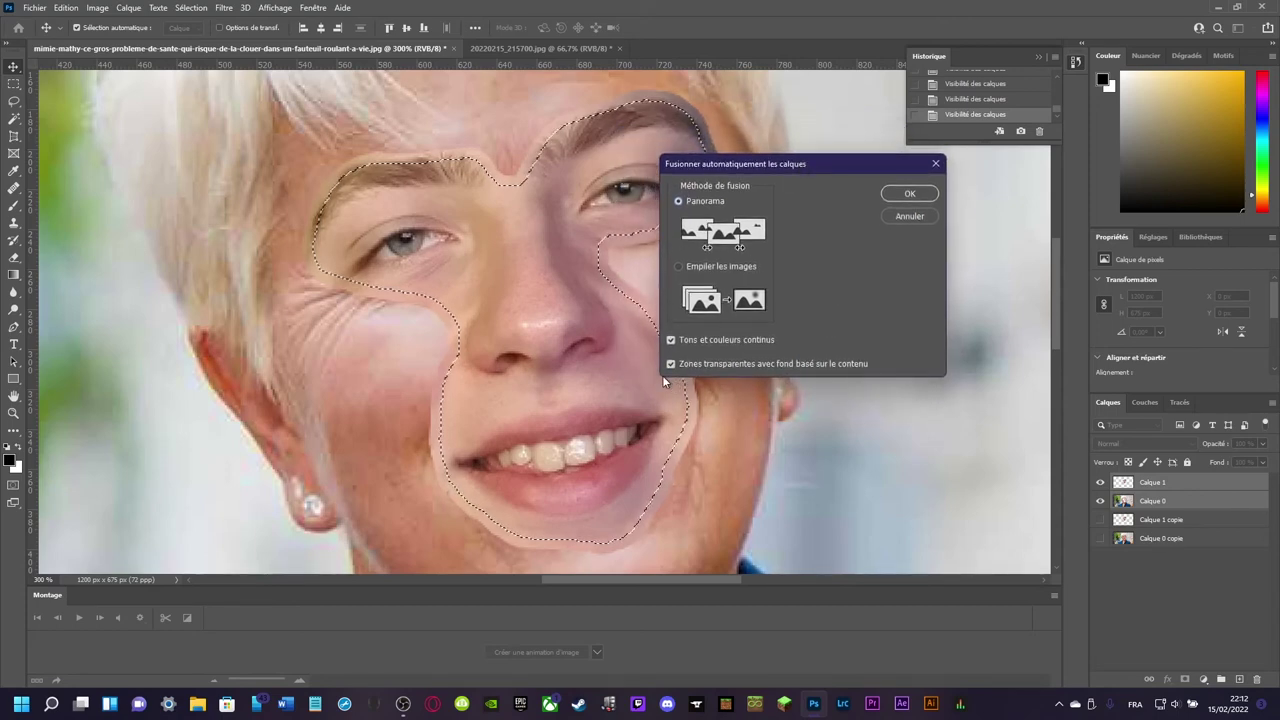
pyautogui.click(912, 194)
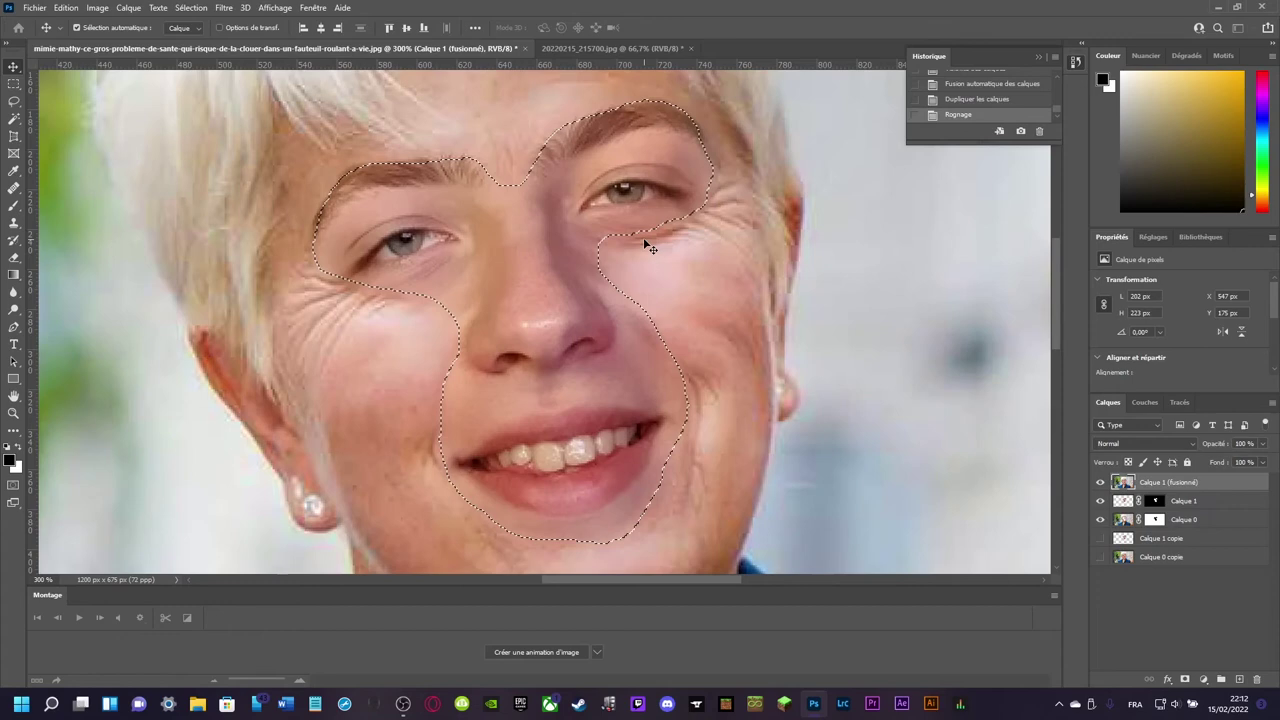
pyautogui.click(191, 7)
# - Clear the selection around the face and scroll through the blended portrait
pyautogui.click(198, 38)
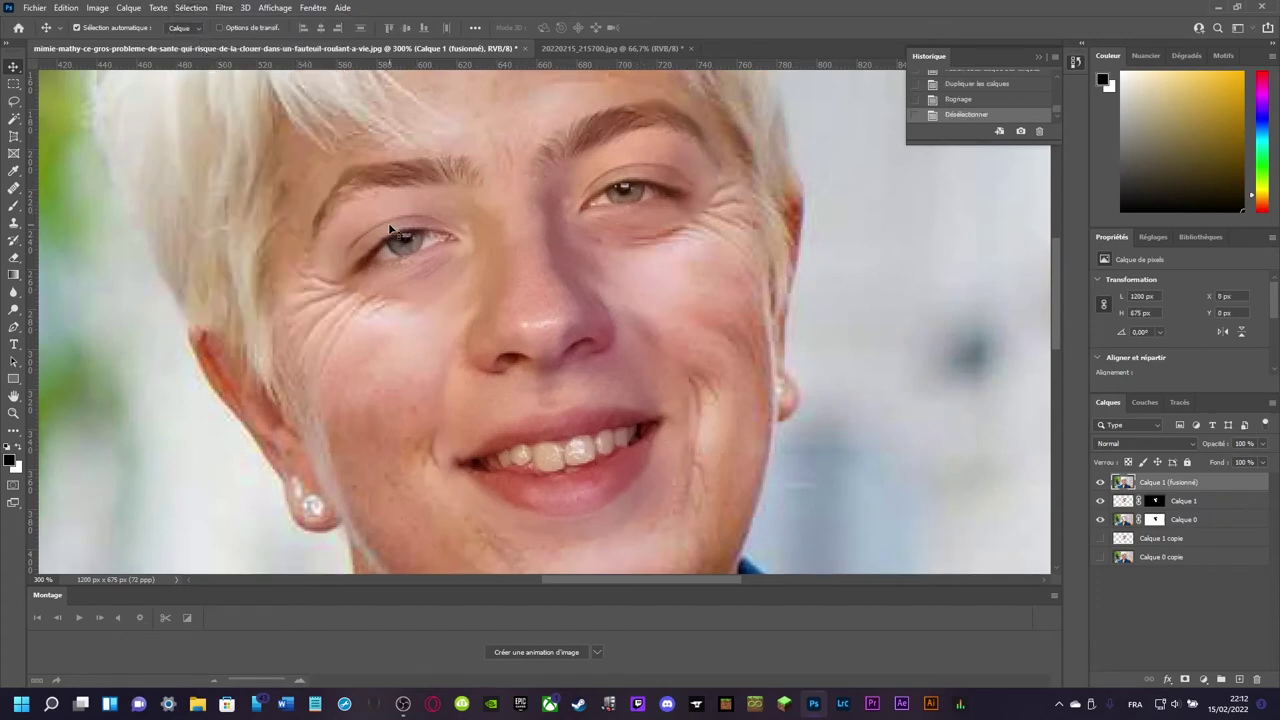
pyautogui.scroll(-5, 406, 293)
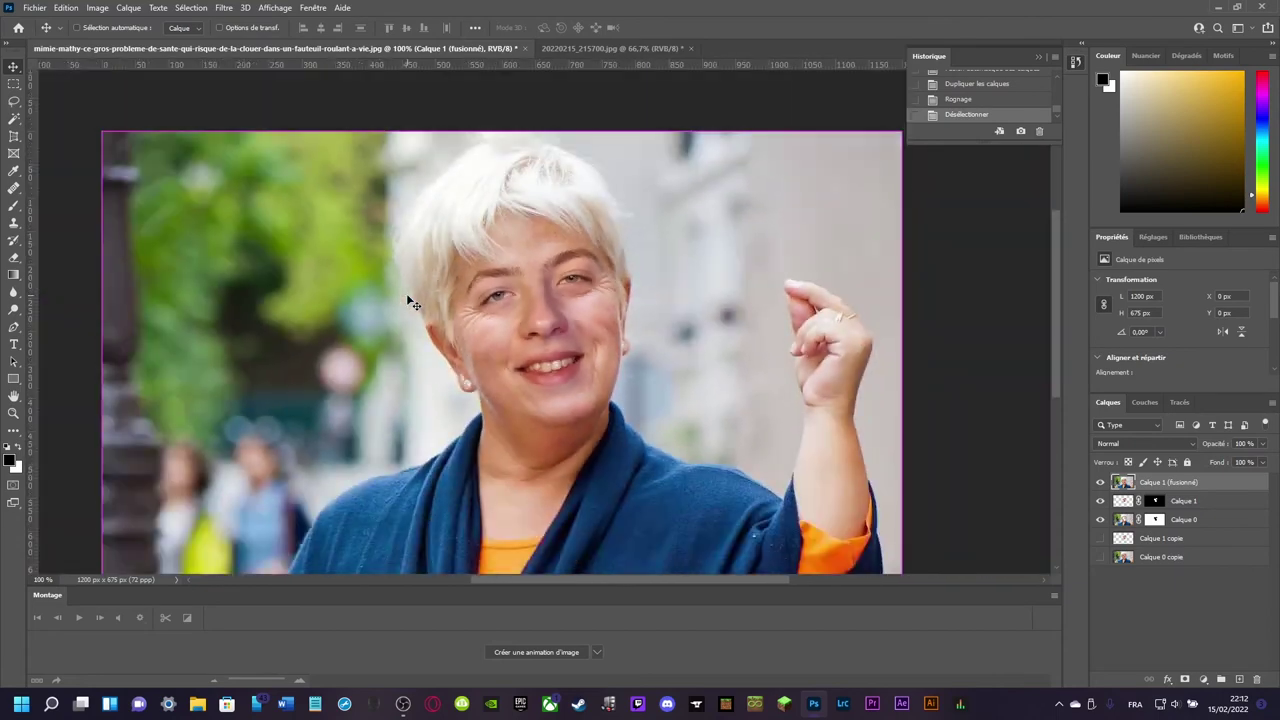
pyautogui.scroll(-1, 410, 300)
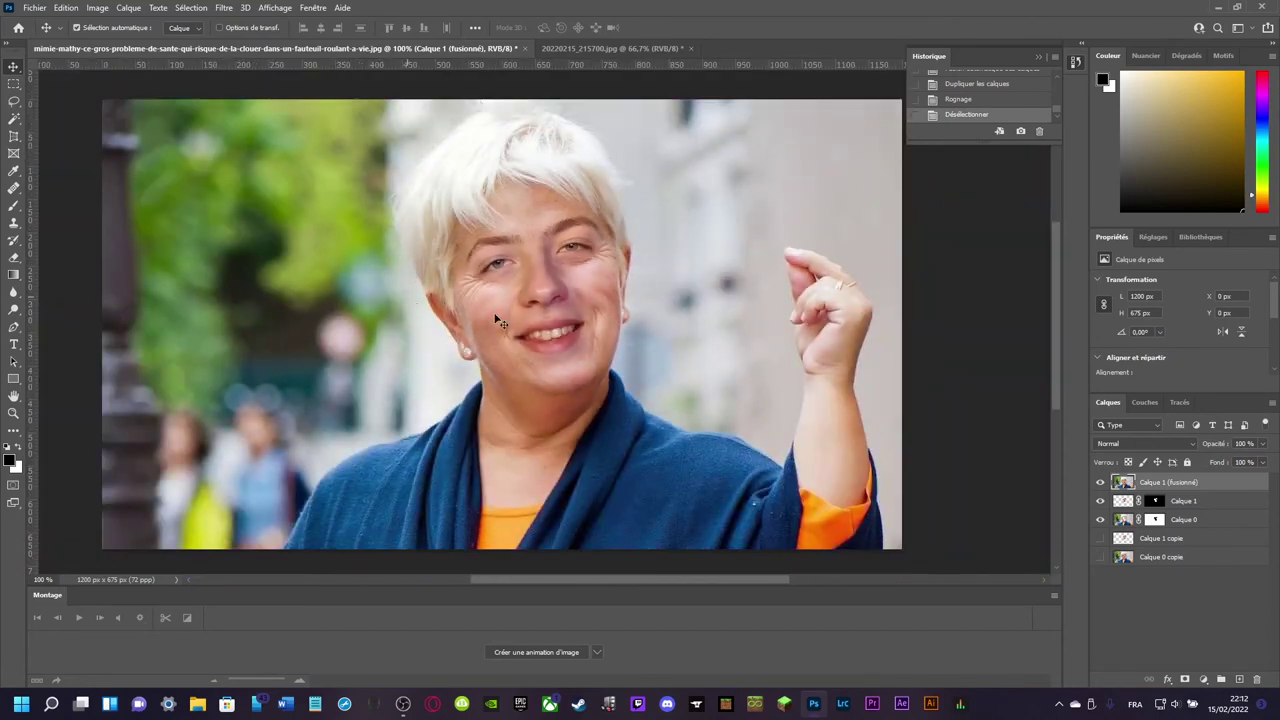
pyautogui.scroll(5, 521, 318)
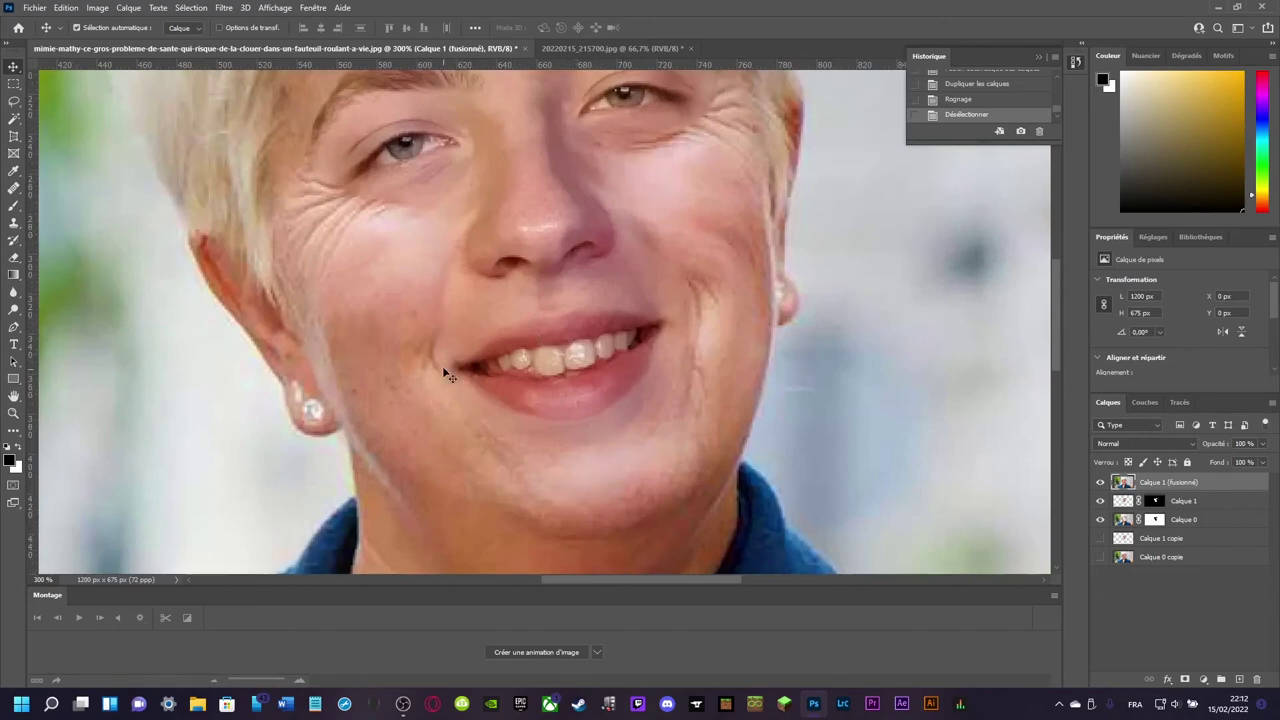
pyautogui.scroll(1, 449, 389)
pyautogui.scroll(1, 445, 388)
pyautogui.scroll(1, 428, 377)
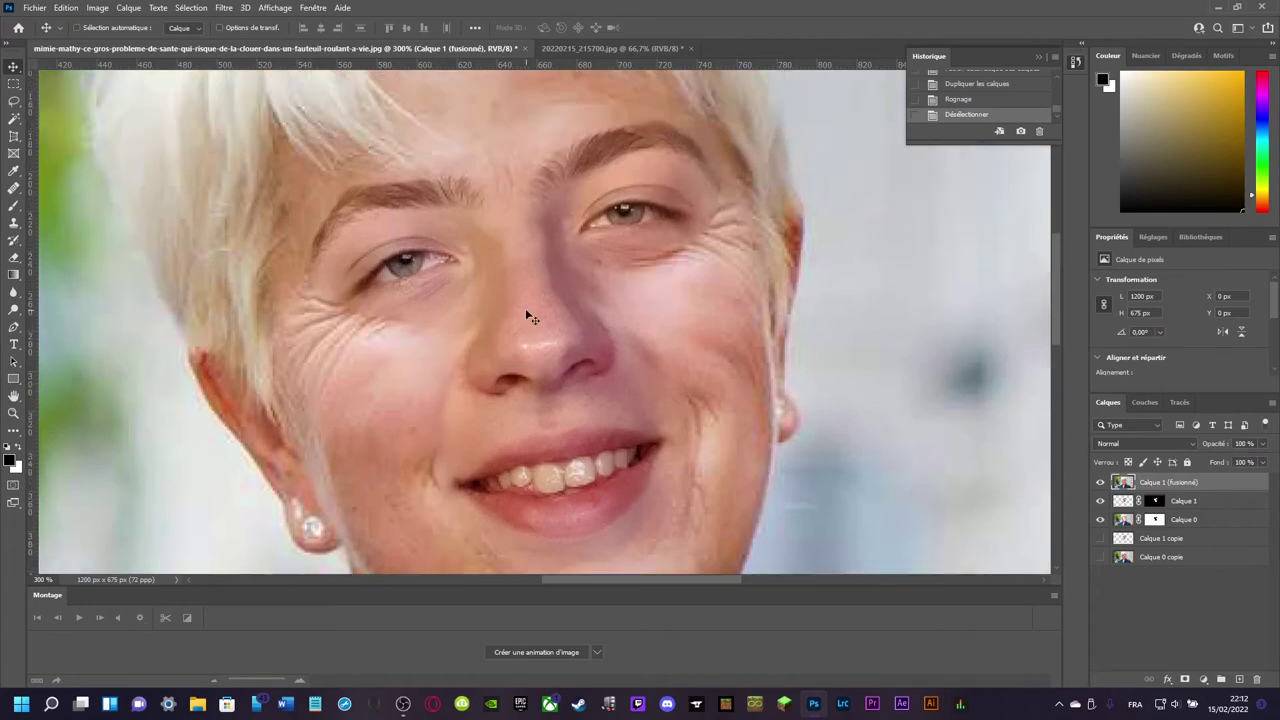
pyautogui.scroll(1, 527, 314)
pyautogui.scroll(1, 417, 307)
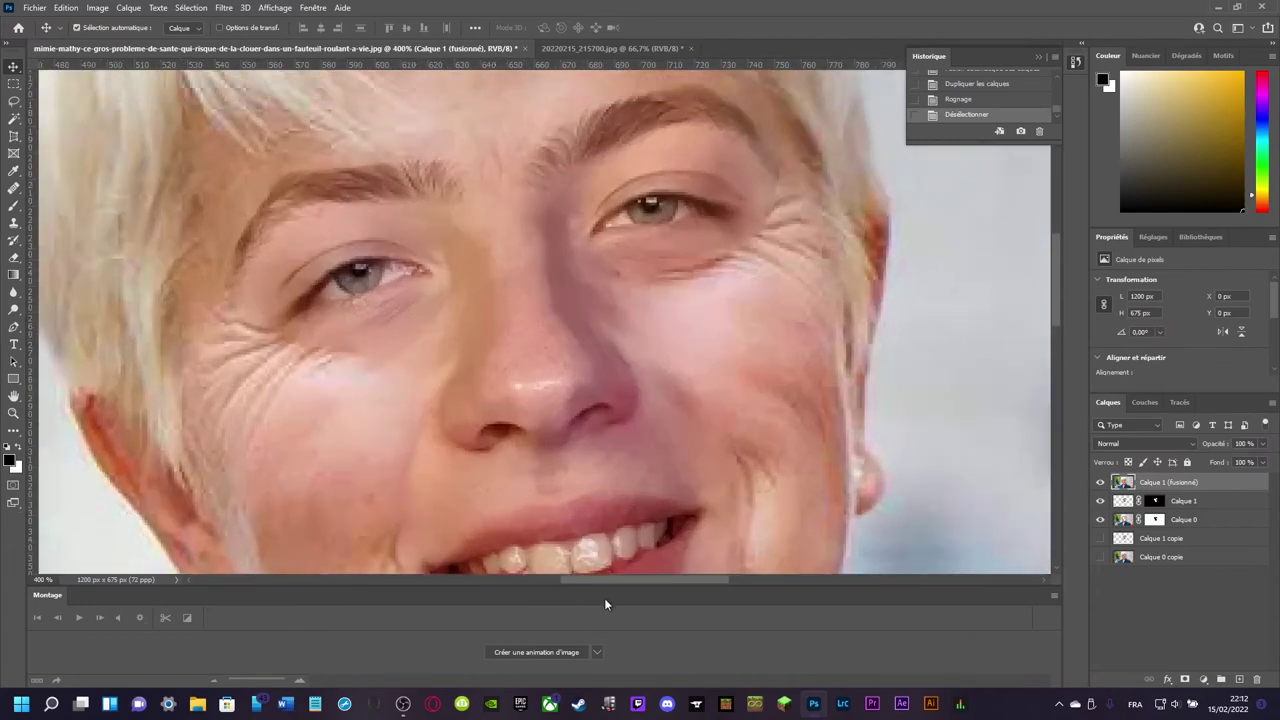
# - Pan across the portrait and zoom back in to 100% to inspect the blend
pyautogui.hscroll(-3, 530, 470)
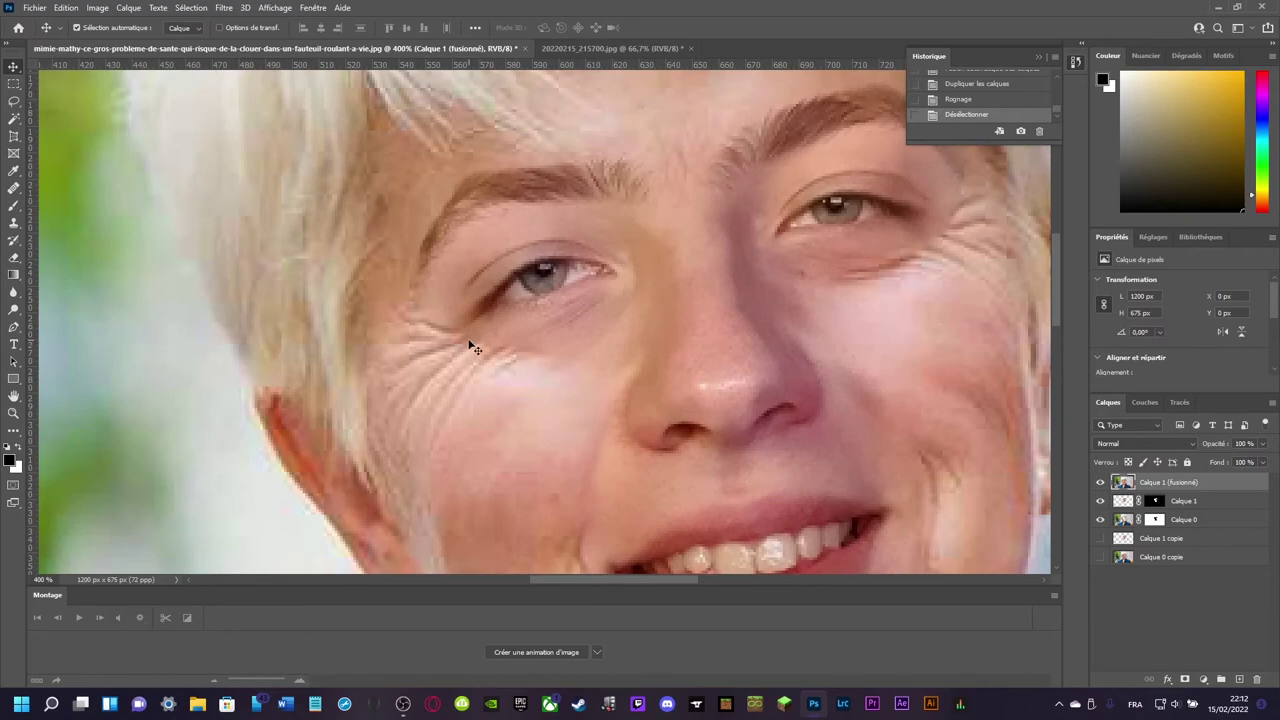
pyautogui.scroll(-1, 483, 350)
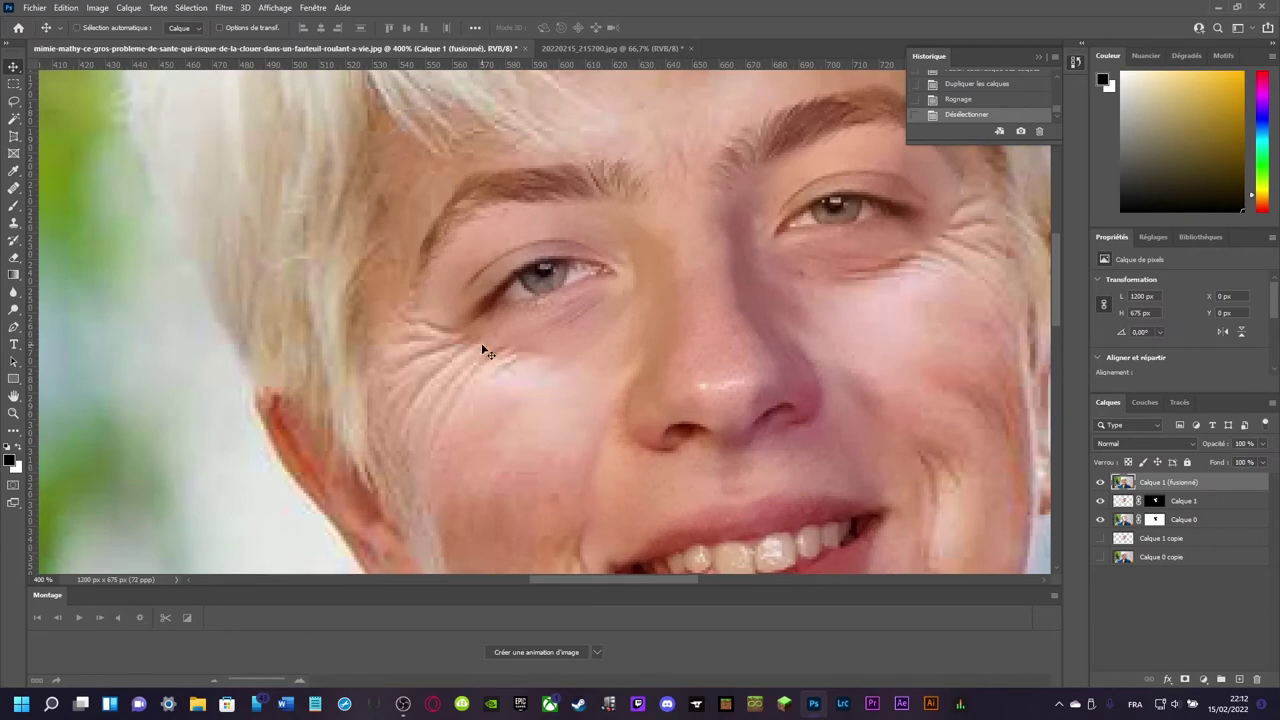
pyautogui.scroll(-1, 483, 350)
pyautogui.scroll(-1, 483, 352)
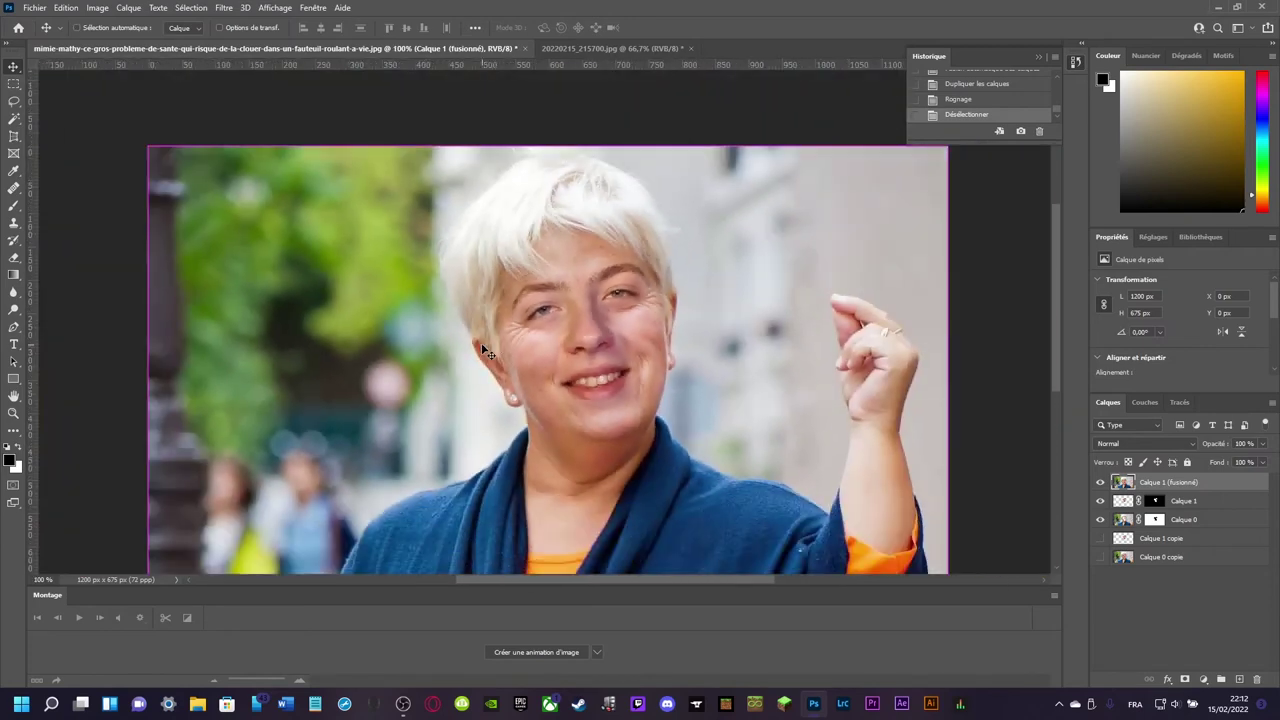
pyautogui.scroll(-2, 458, 342)
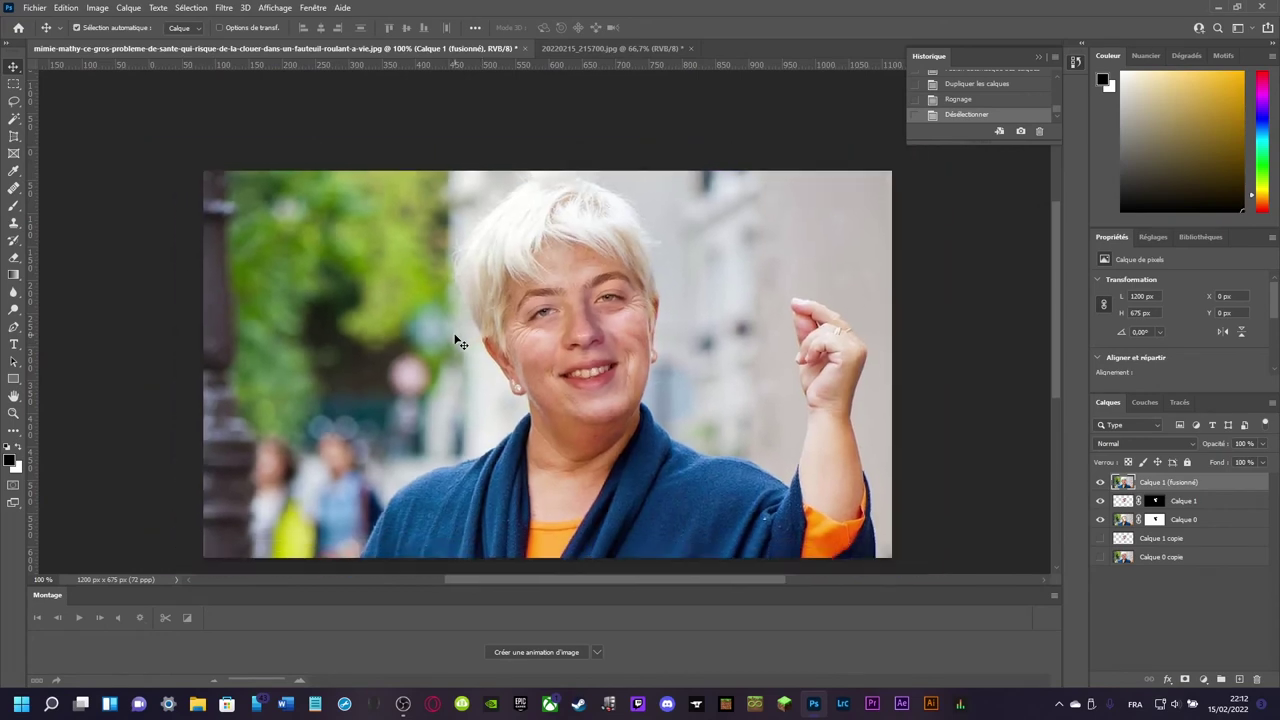
pyautogui.scroll(-1, 458, 342)
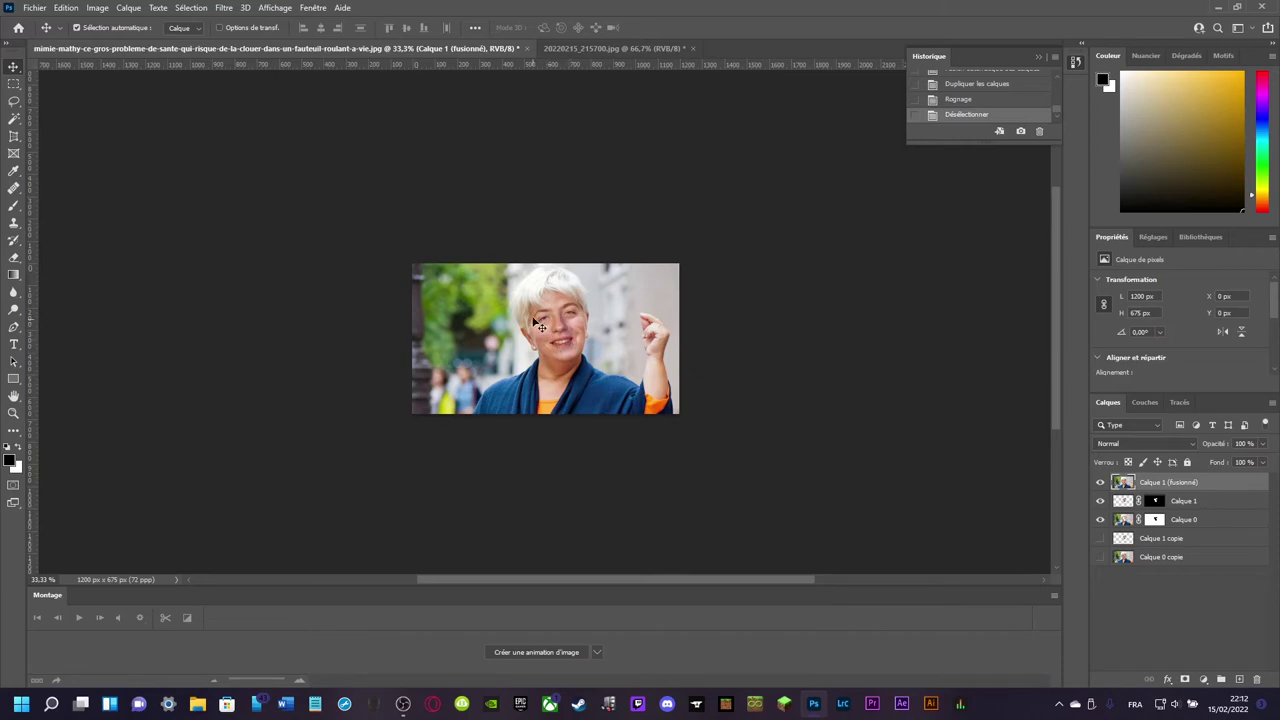
pyautogui.hotkey('ctrl', '+')
pyautogui.hotkey('ctrl', '+')
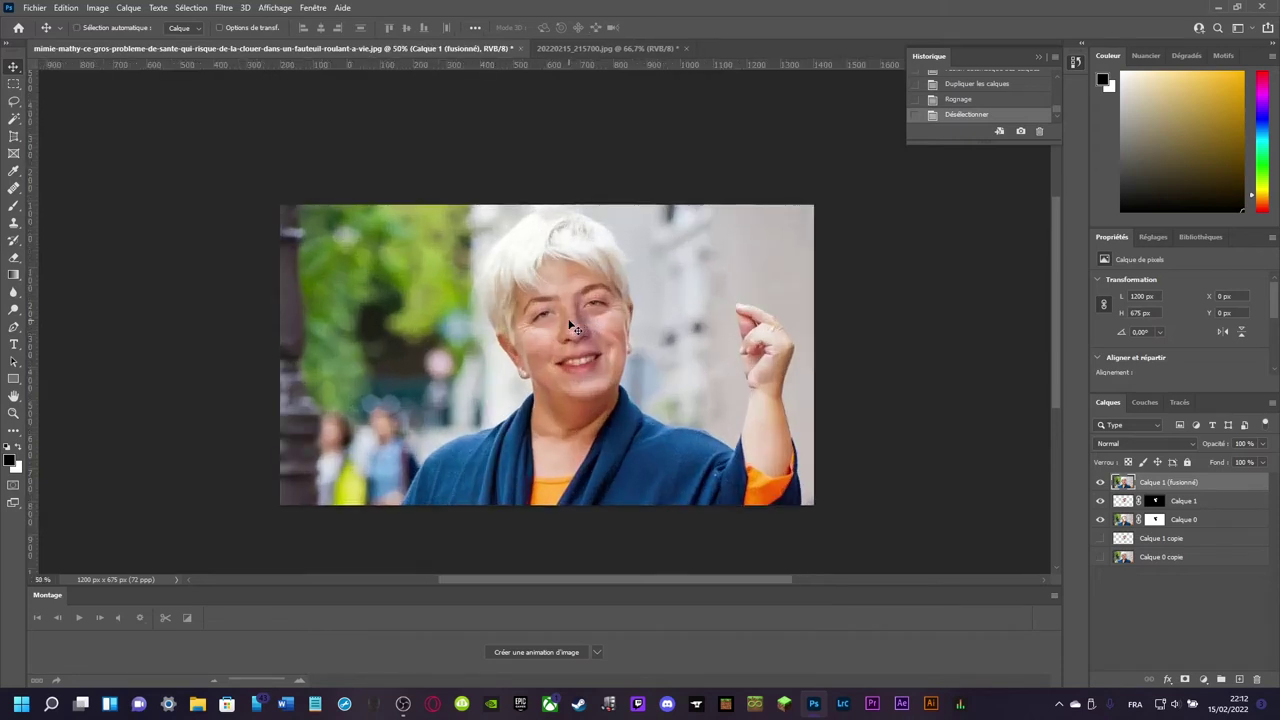
pyautogui.hotkey('ctrl', '+')
pyautogui.hotkey('ctrl', '+')
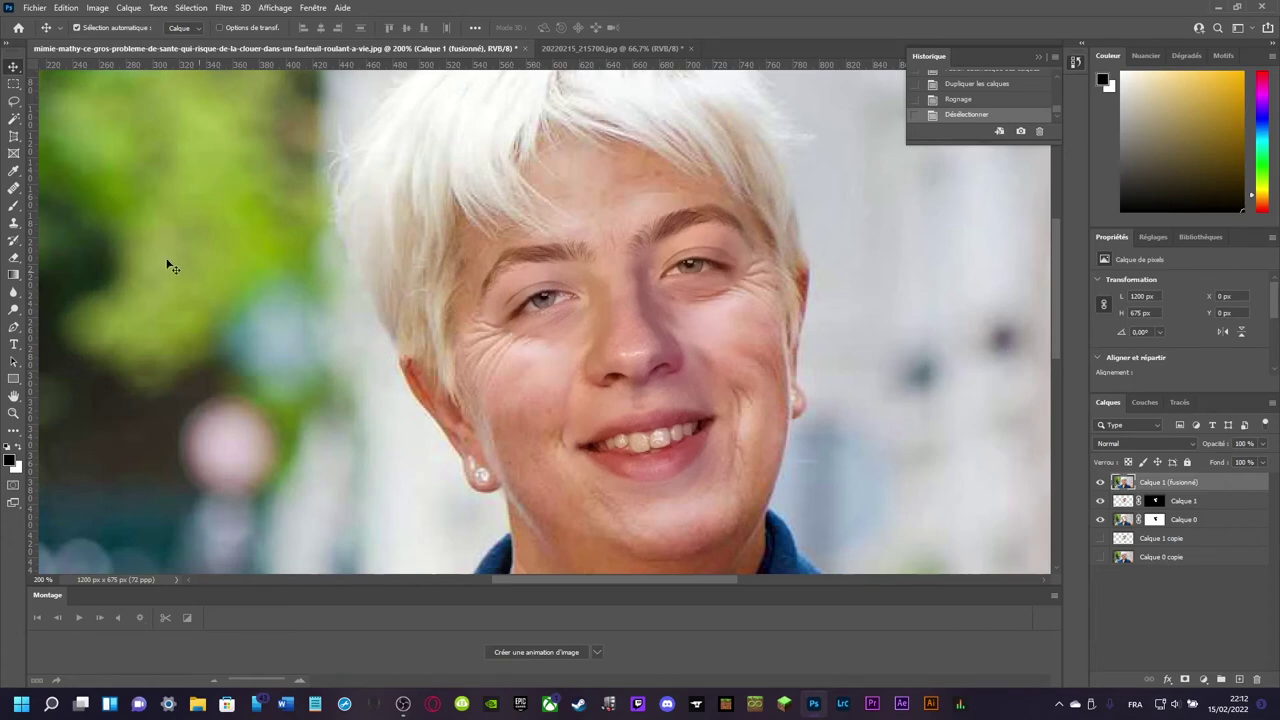
# - Select the standard Healing Brush, check its size settings, and zoom in on the face
pyautogui.click(13, 190)
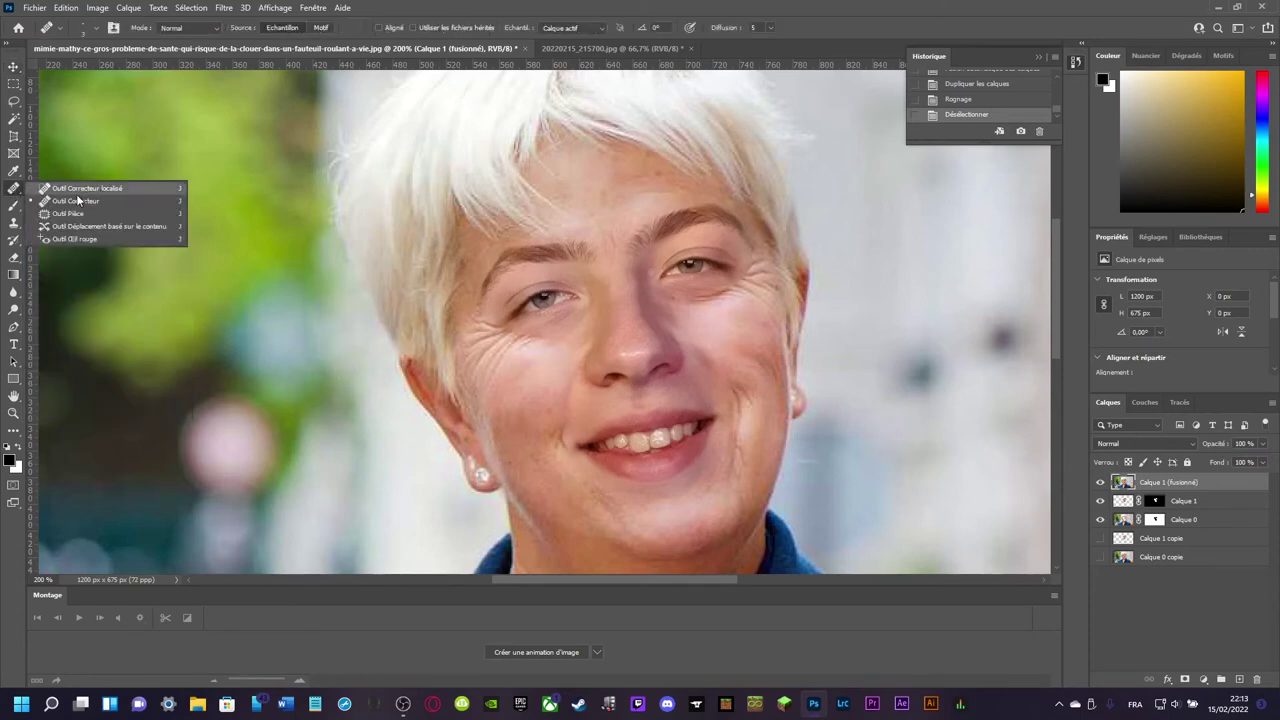
pyautogui.click(81, 202)
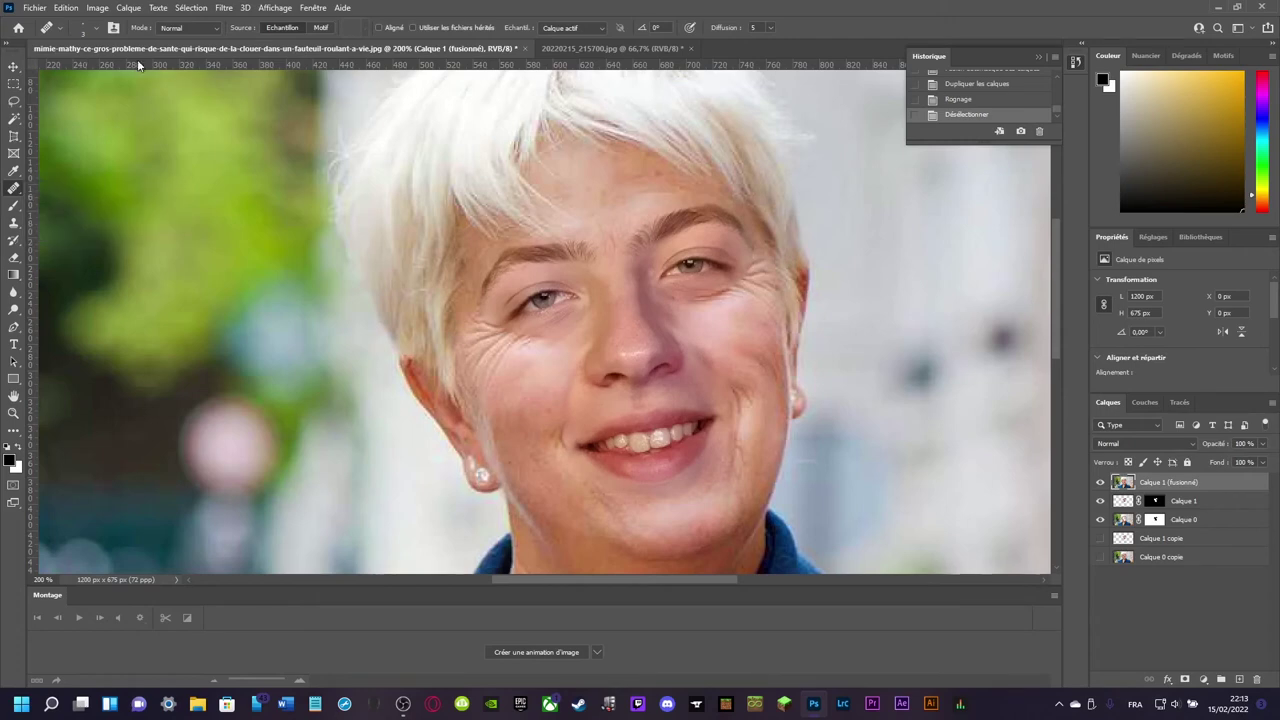
pyautogui.click(97, 30)
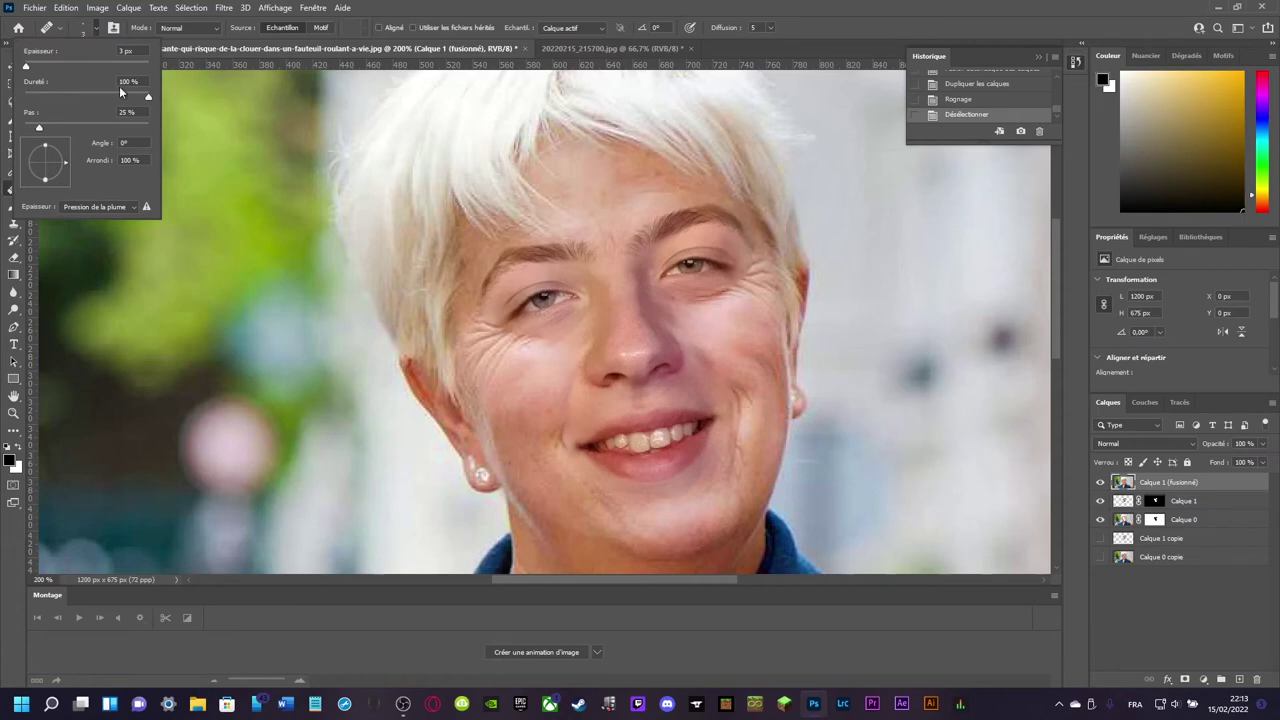
pyautogui.click(97, 32)
pyautogui.scroll(1, 533, 415)
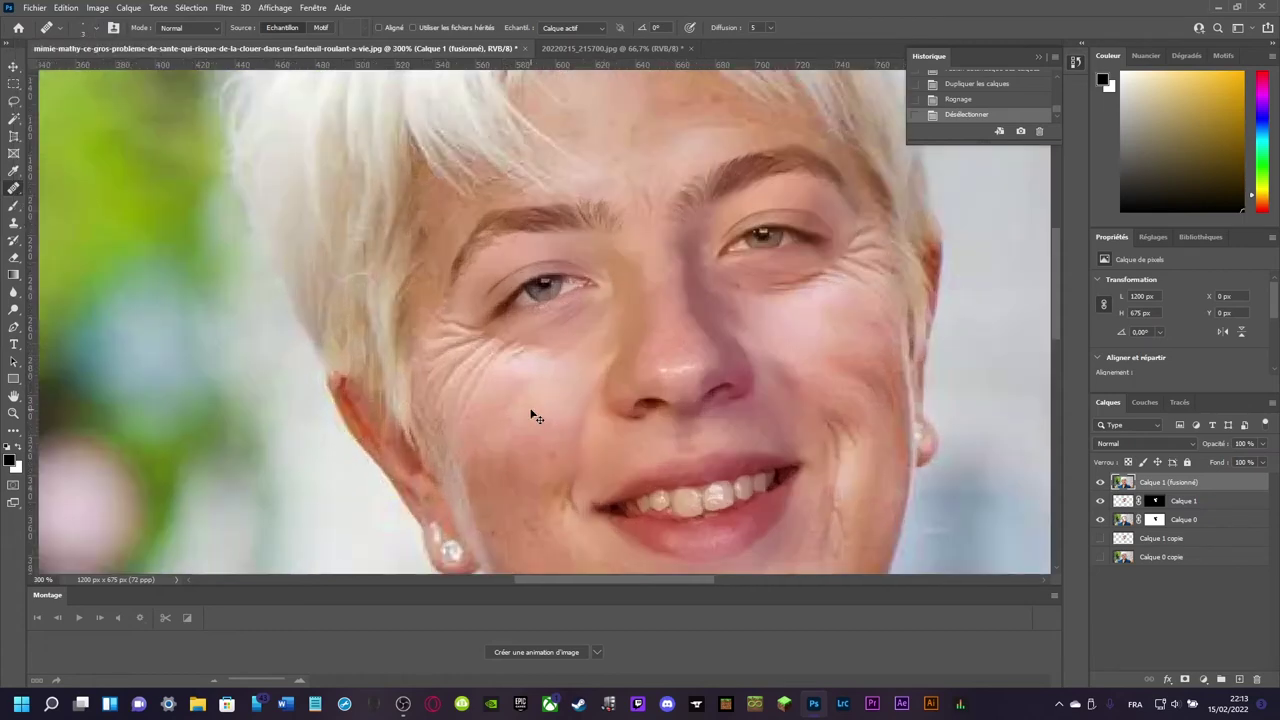
pyautogui.scroll(1, 531, 411)
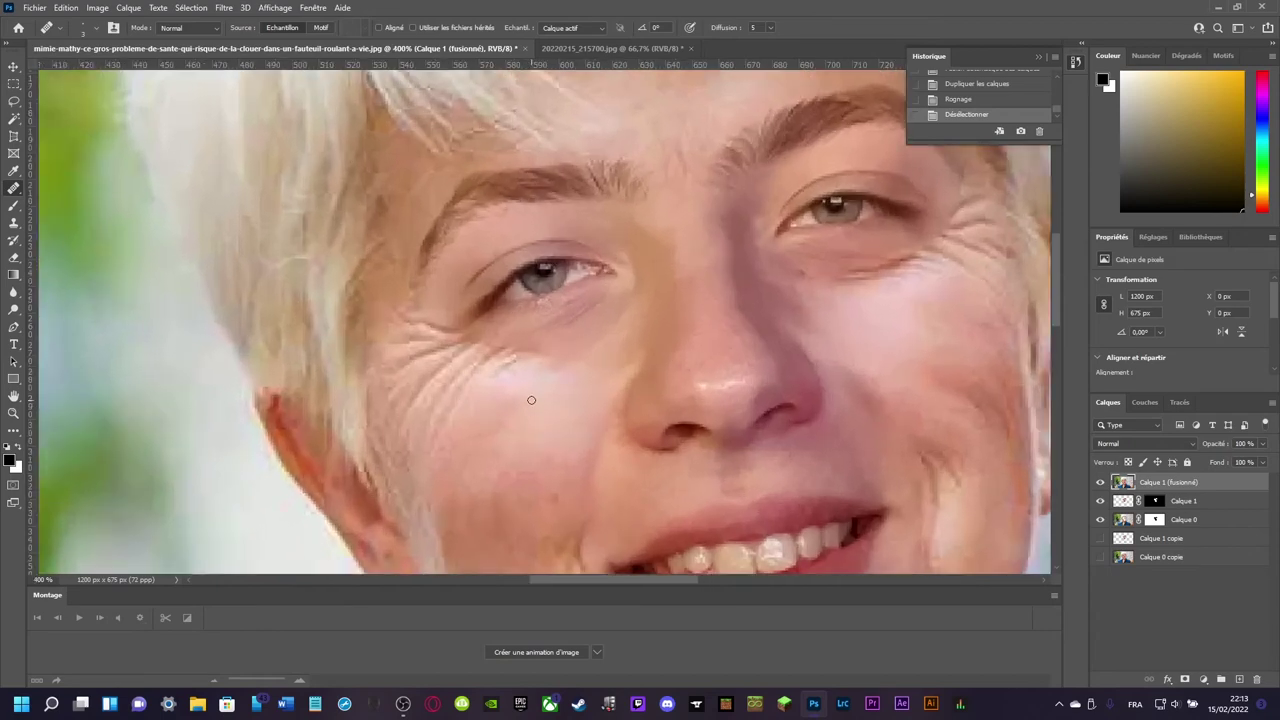
# - Sample smooth cheek skin and heal the wrinkles beneath the left eye, undoing the last stroke
pyautogui.keyDown('alt'); pyautogui.click(526, 391); pyautogui.keyUp('alt')
pyautogui.moveTo(545, 364); pyautogui.dragTo(530, 354)
pyautogui.moveTo(533, 358)
pyautogui.mouseDown()
pyautogui.moveTo(494, 360)
pyautogui.moveTo(480, 341)
pyautogui.moveTo(454, 340)
pyautogui.mouseUp()
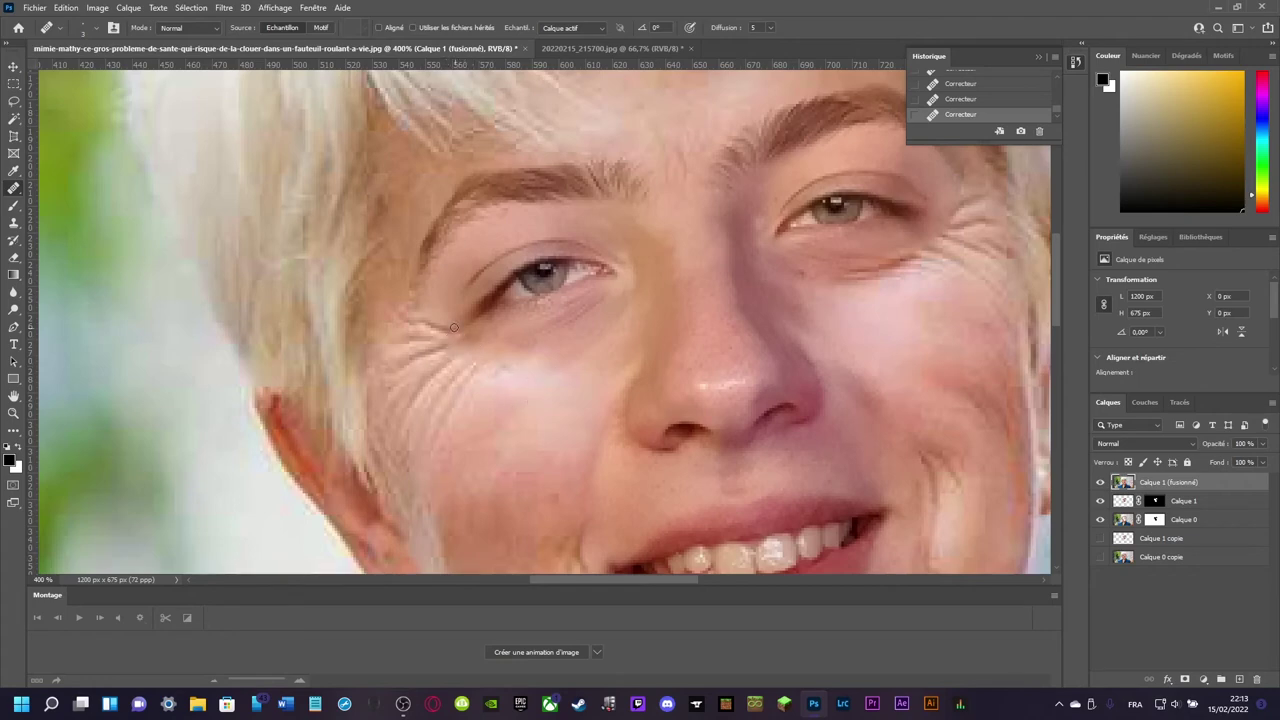
pyautogui.moveTo(474, 367)
pyautogui.mouseDown()
pyautogui.moveTo(496, 375)
pyautogui.moveTo(452, 349)
pyautogui.mouseUp()
pyautogui.hotkey('ctrl', 'z')
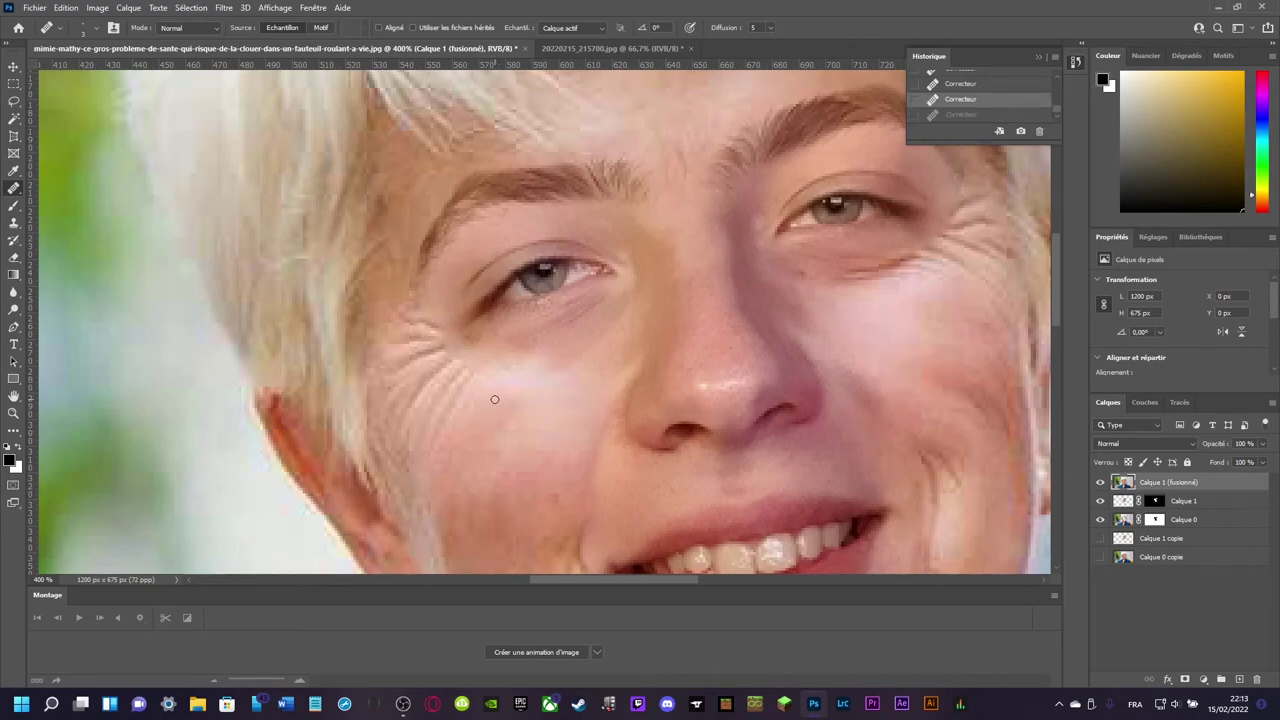
# - Reapply the undone healing step; the Windows Start menu opens by accident
pyautogui.scroll(-1, 494, 399)
pyautogui.scroll(-2, 494, 399)
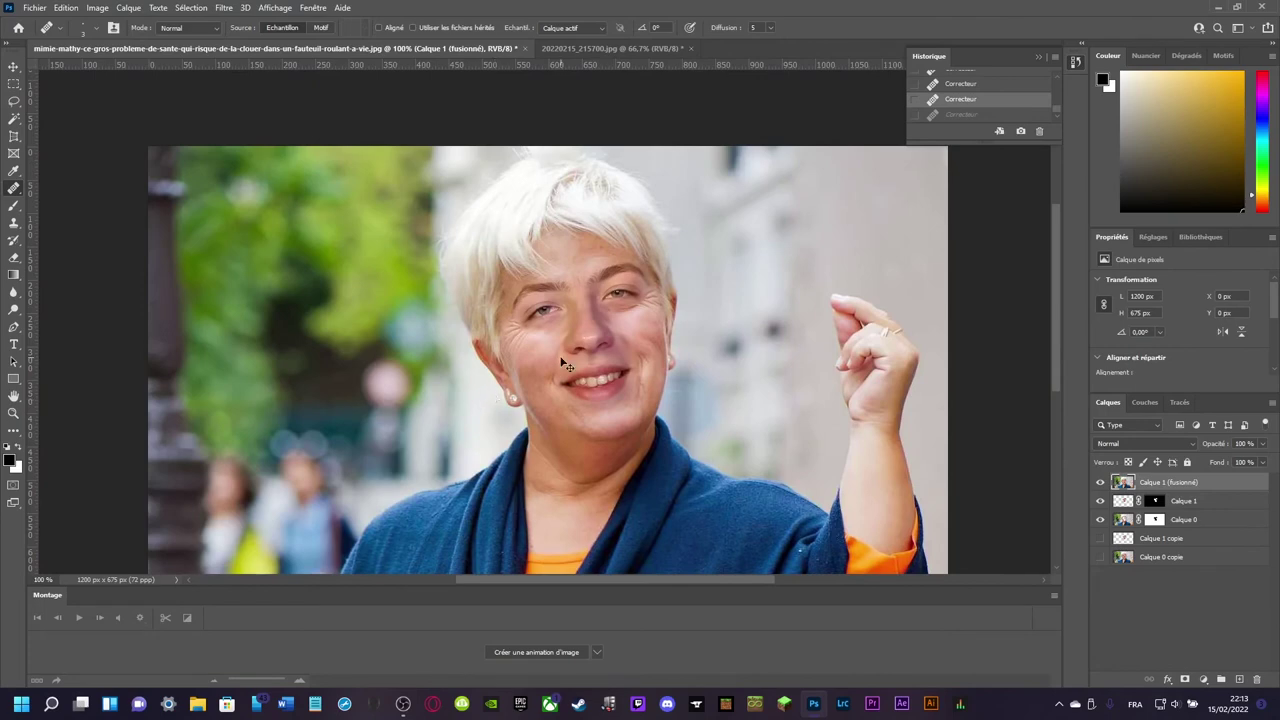
pyautogui.scroll(1, 563, 365)
pyautogui.scroll(1, 563, 365)
pyautogui.scroll(1, 563, 365)
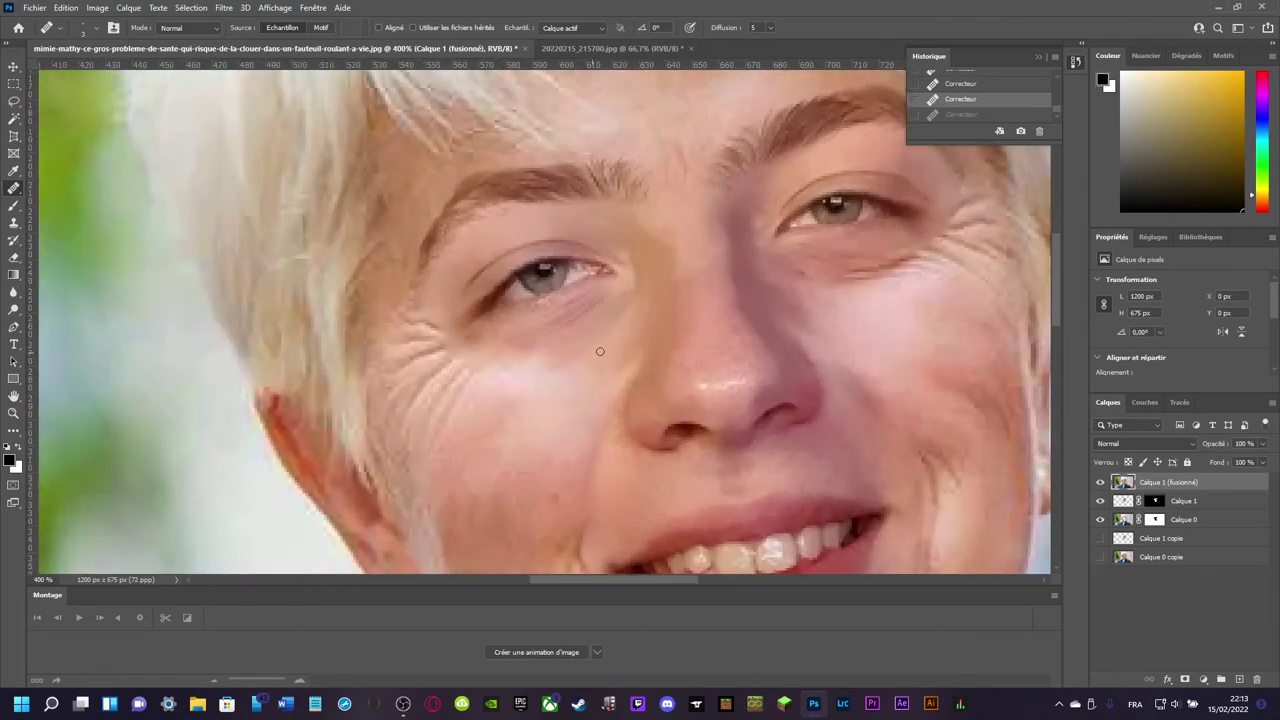
pyautogui.hotkey('ctrl', 'shift', 'z')
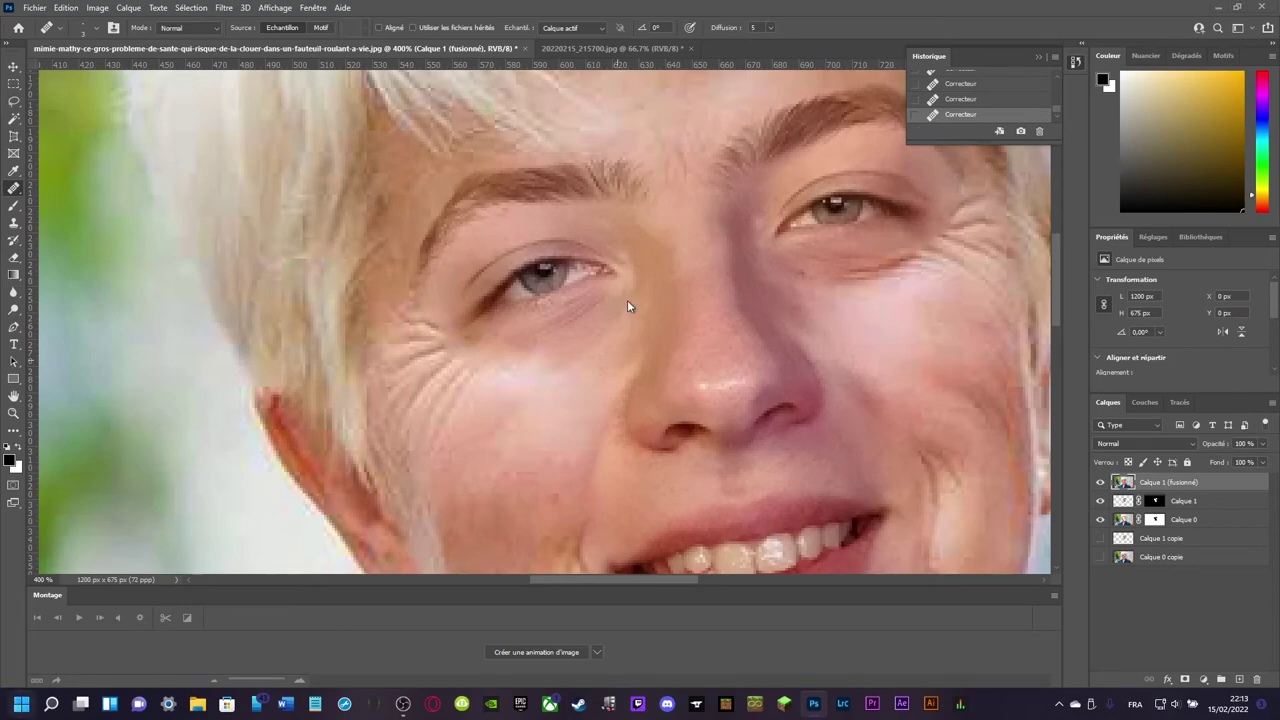
pyautogui.press('super')
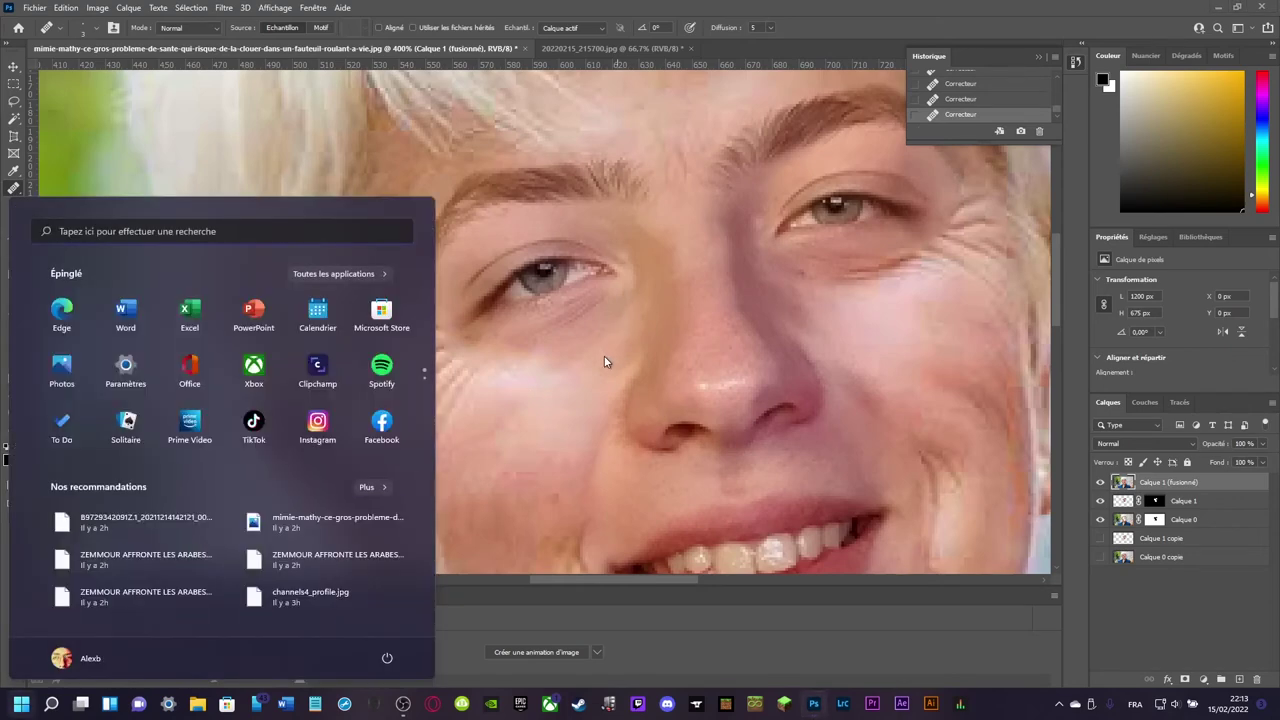
# - Dismiss the Start menu and heal the wrinkled skin under the left eye
pyautogui.press('Escape')
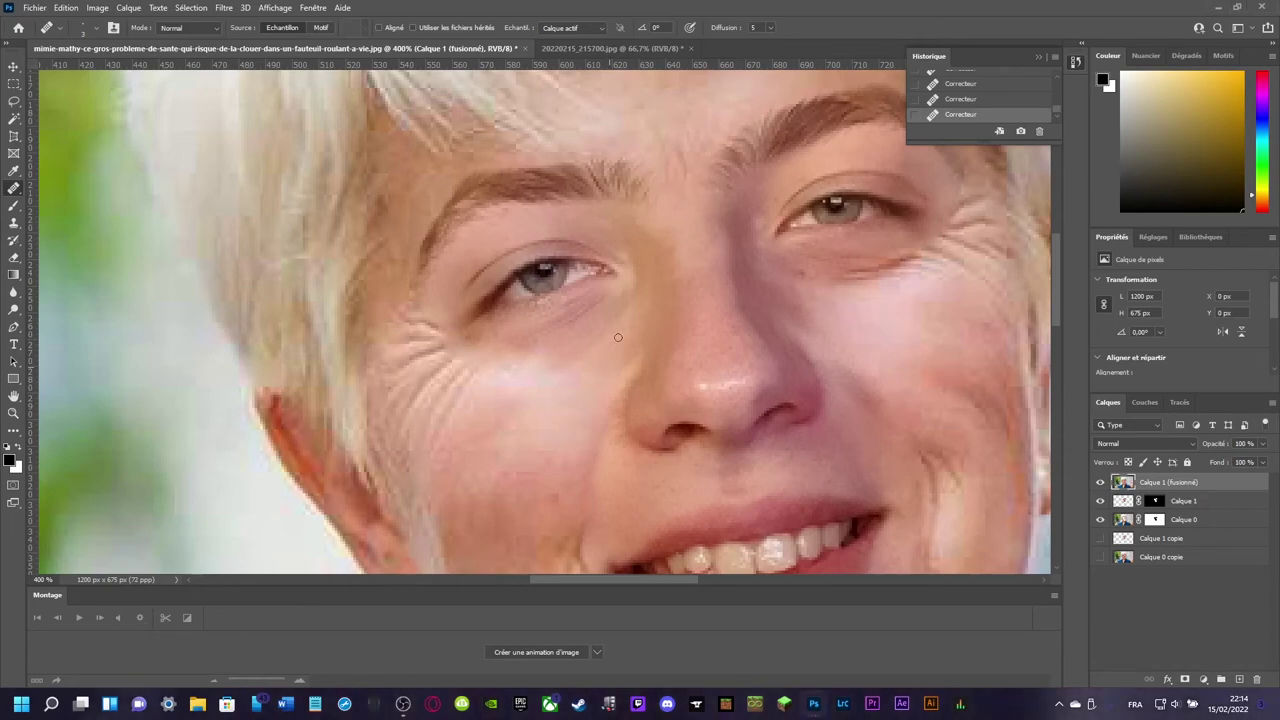
pyautogui.moveTo(611, 333); pyautogui.dragTo(608, 336)
pyautogui.moveTo(608, 336)
pyautogui.mouseDown()
pyautogui.moveTo(585, 374)
pyautogui.moveTo(614, 370)
pyautogui.mouseUp()
pyautogui.moveTo(538, 380); pyautogui.dragTo(548, 403)
pyautogui.moveTo(448, 352)
pyautogui.mouseDown()
pyautogui.moveTo(456, 359)
pyautogui.moveTo(431, 346)
pyautogui.mouseUp()
# - Heal the wrinkles on the left cheek and zoom out to check the whole face
pyautogui.scroll(-2, 503, 420)
pyautogui.scroll(-2, 503, 418)
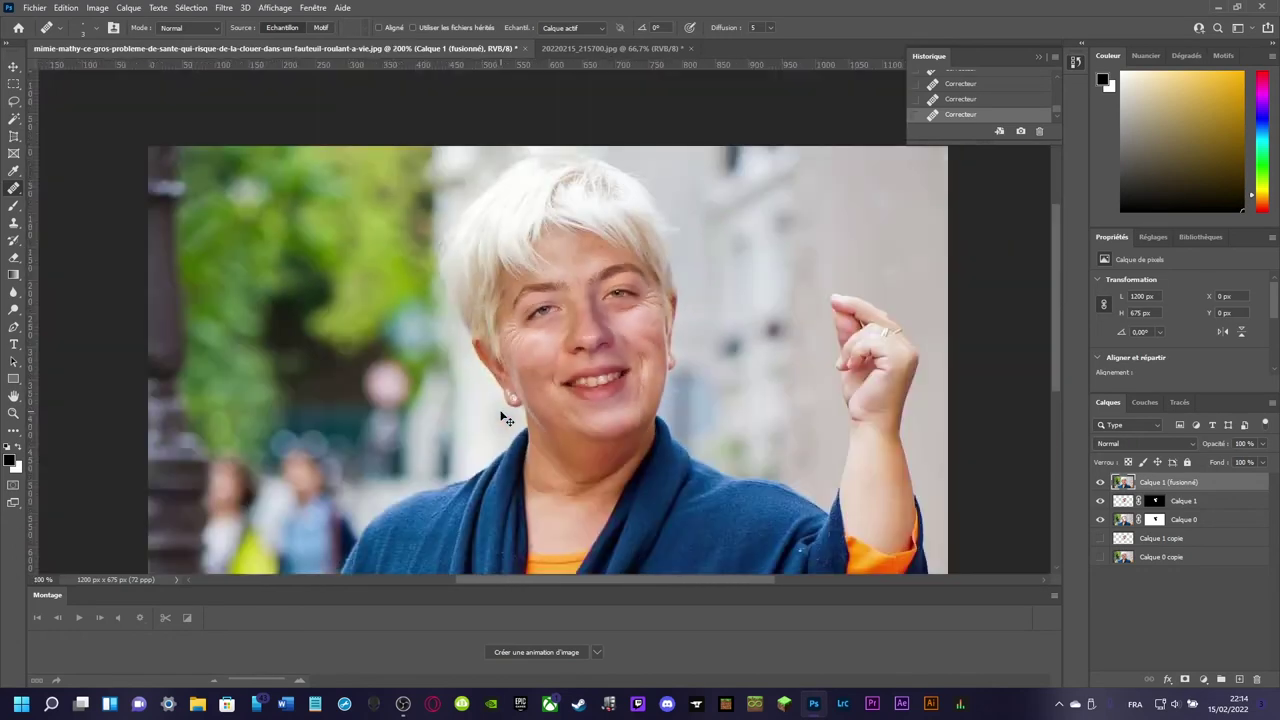
pyautogui.scroll(2, 503, 418)
pyautogui.scroll(1, 503, 418)
pyautogui.scroll(1, 503, 418)
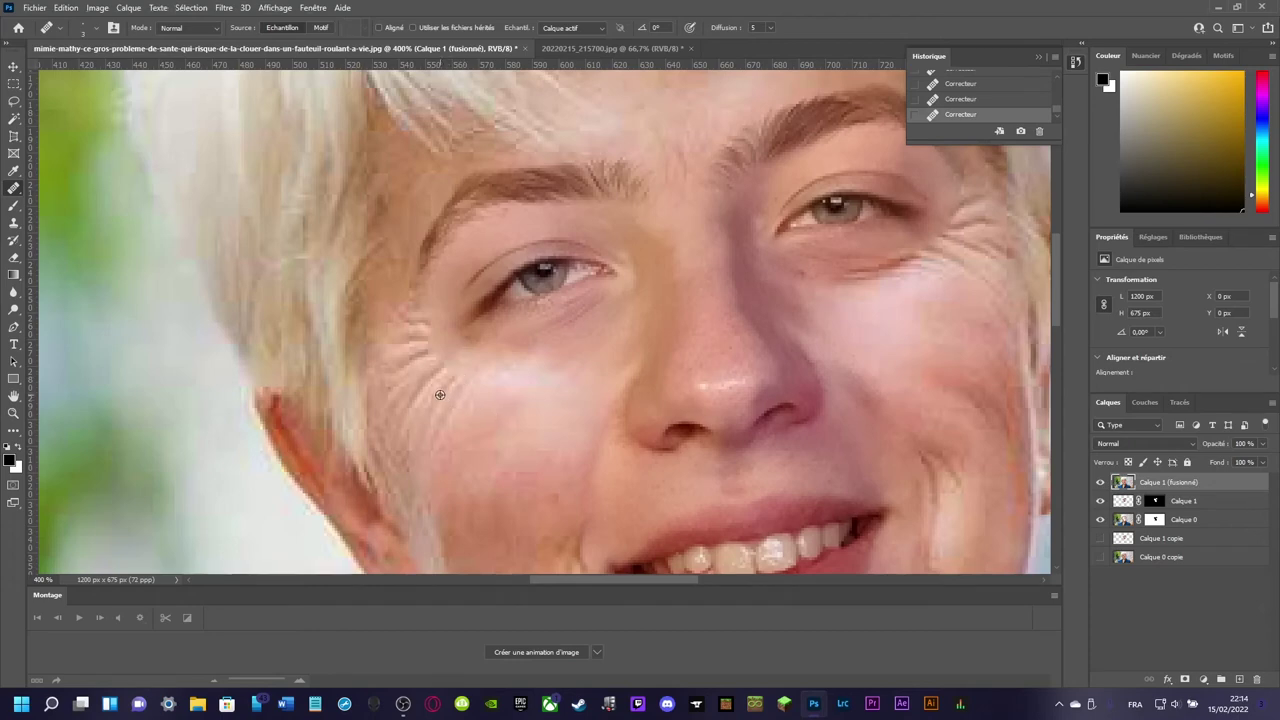
pyautogui.moveTo(451, 393)
pyautogui.mouseDown()
pyautogui.moveTo(429, 335)
pyautogui.moveTo(491, 395)
pyautogui.mouseUp()
pyautogui.hotkey('ctrl', '-')
pyautogui.hotkey('ctrl', '-')
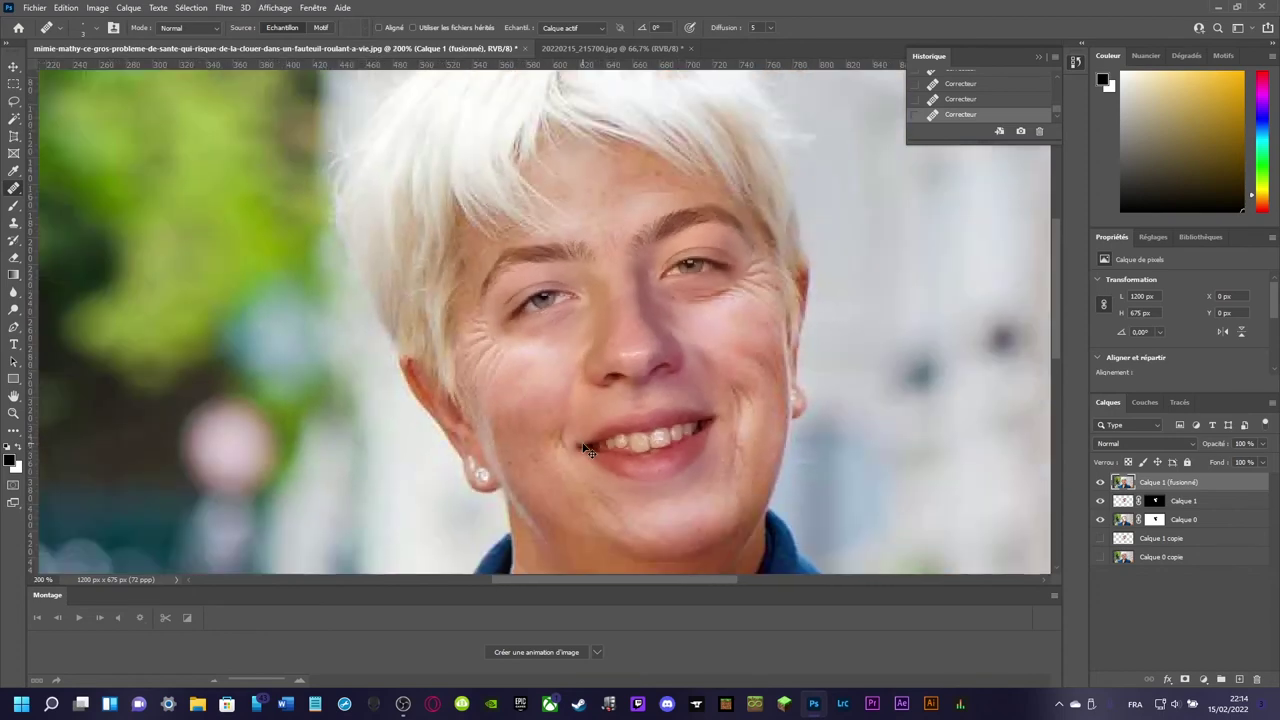
pyautogui.hotkey('ctrl', '-')
pyautogui.hotkey('ctrl', '-')
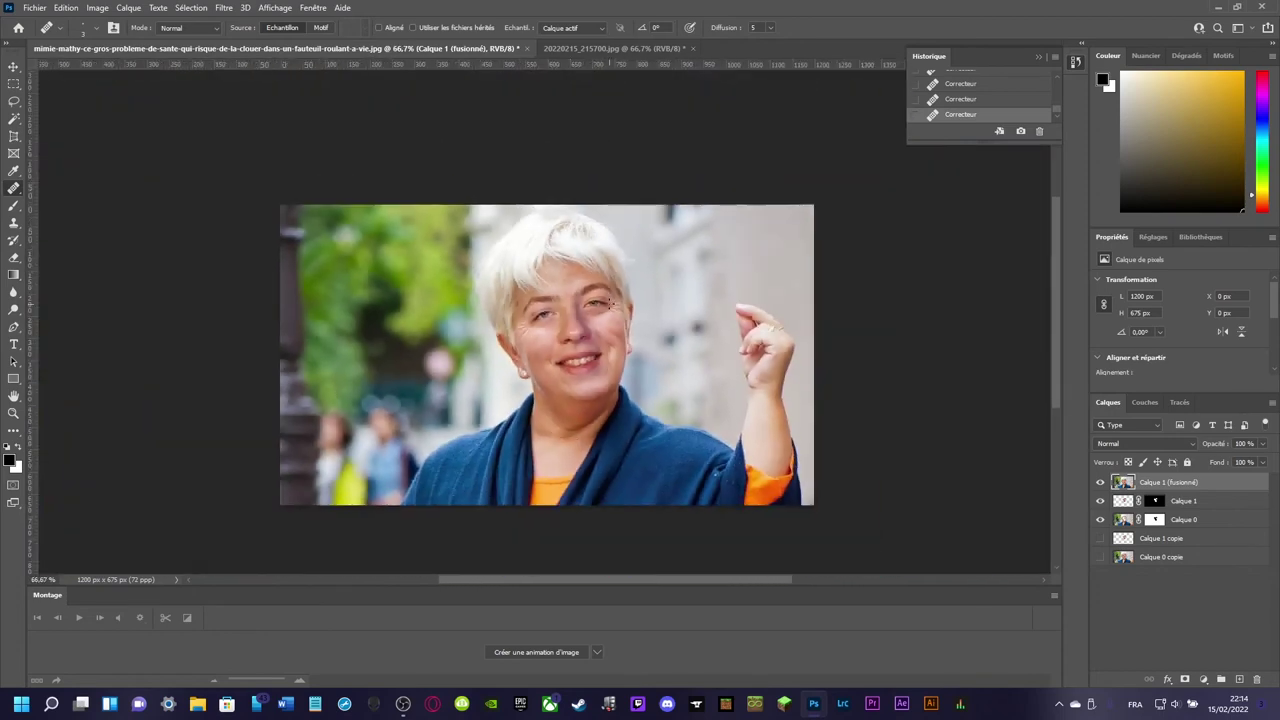
pyautogui.hotkey('ctrl', '+')
pyautogui.hotkey('ctrl', '+')
pyautogui.hotkey('ctrl', '+')
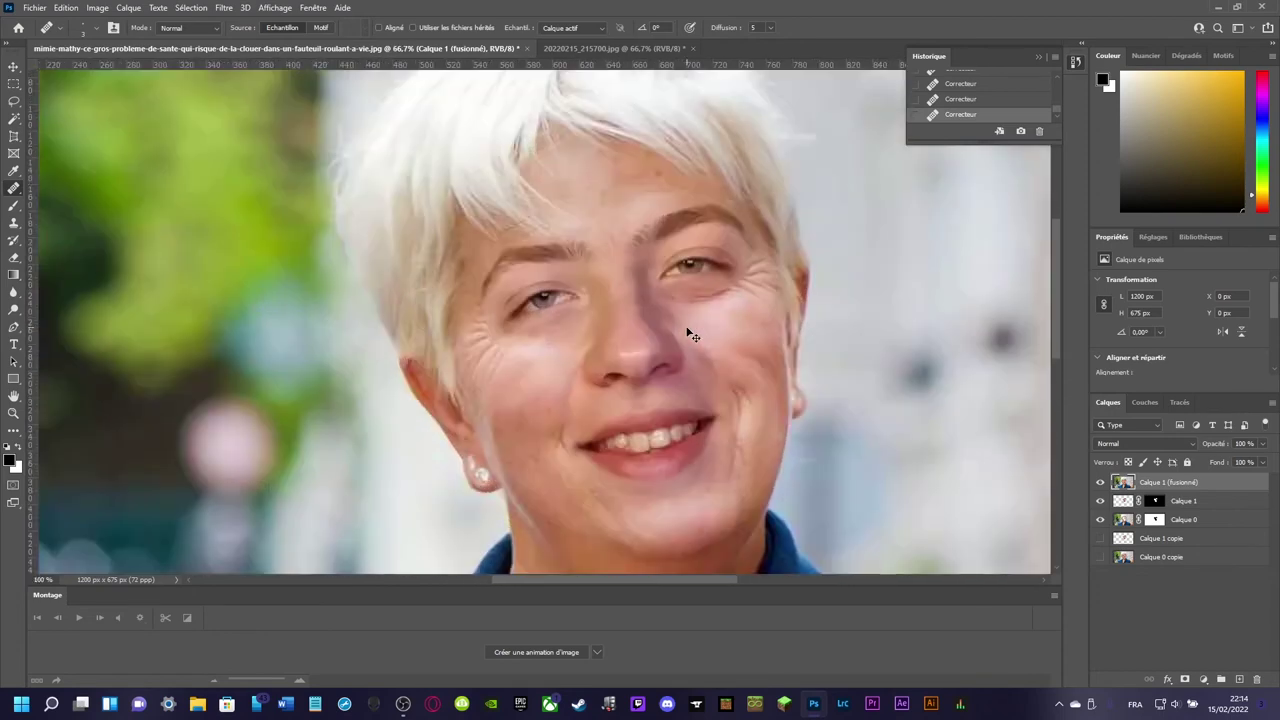
pyautogui.moveTo(543, 580); pyautogui.dragTo(591, 580)
pyautogui.hotkey('ctrl', '+')
pyautogui.hotkey('ctrl', '+')
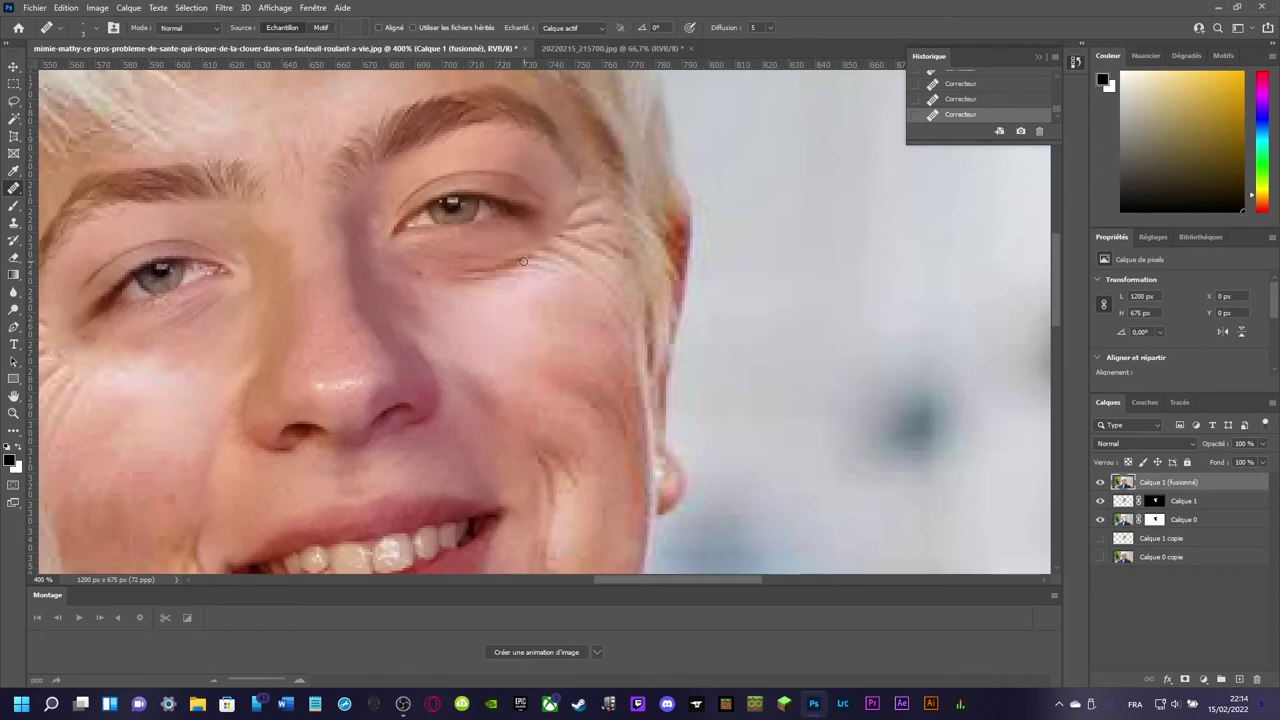
# - Heal the wrinkles under and beside the right eye corner
pyautogui.hotkey('ctrl', '-')
pyautogui.hotkey('ctrl', '-')
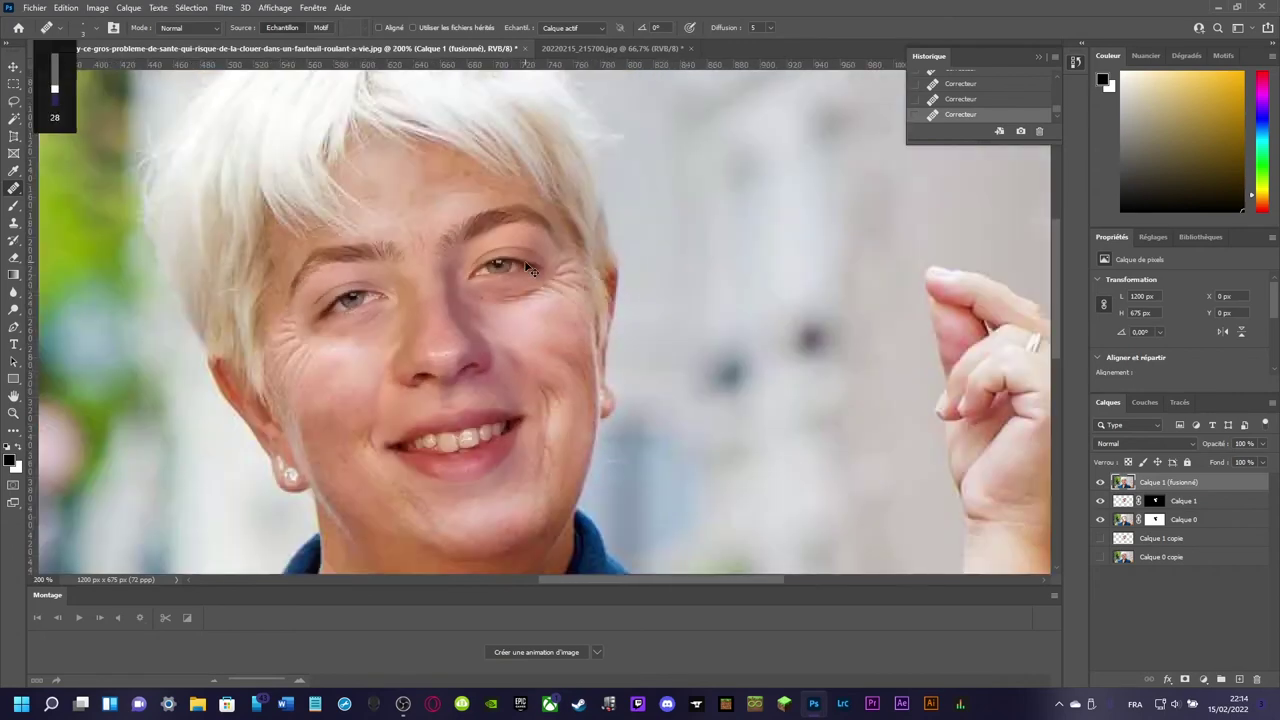
pyautogui.hotkey('ctrl', '-')
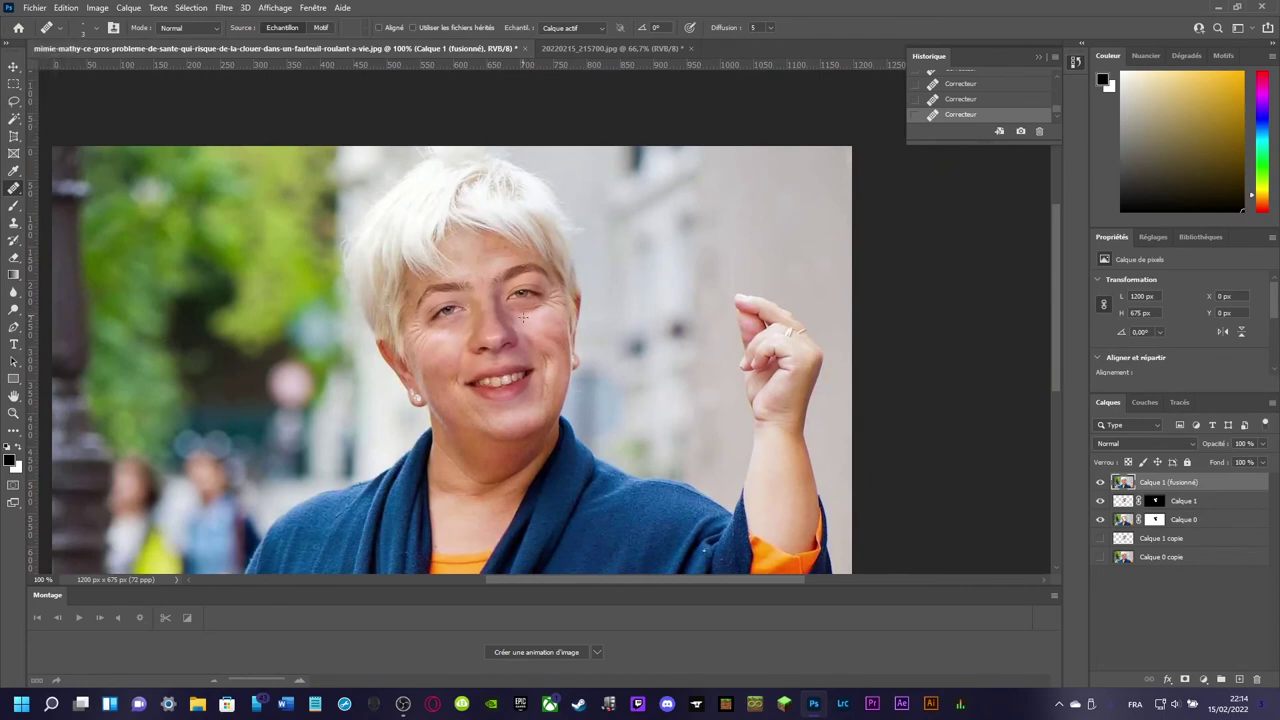
pyautogui.hotkey('ctrl', '+')
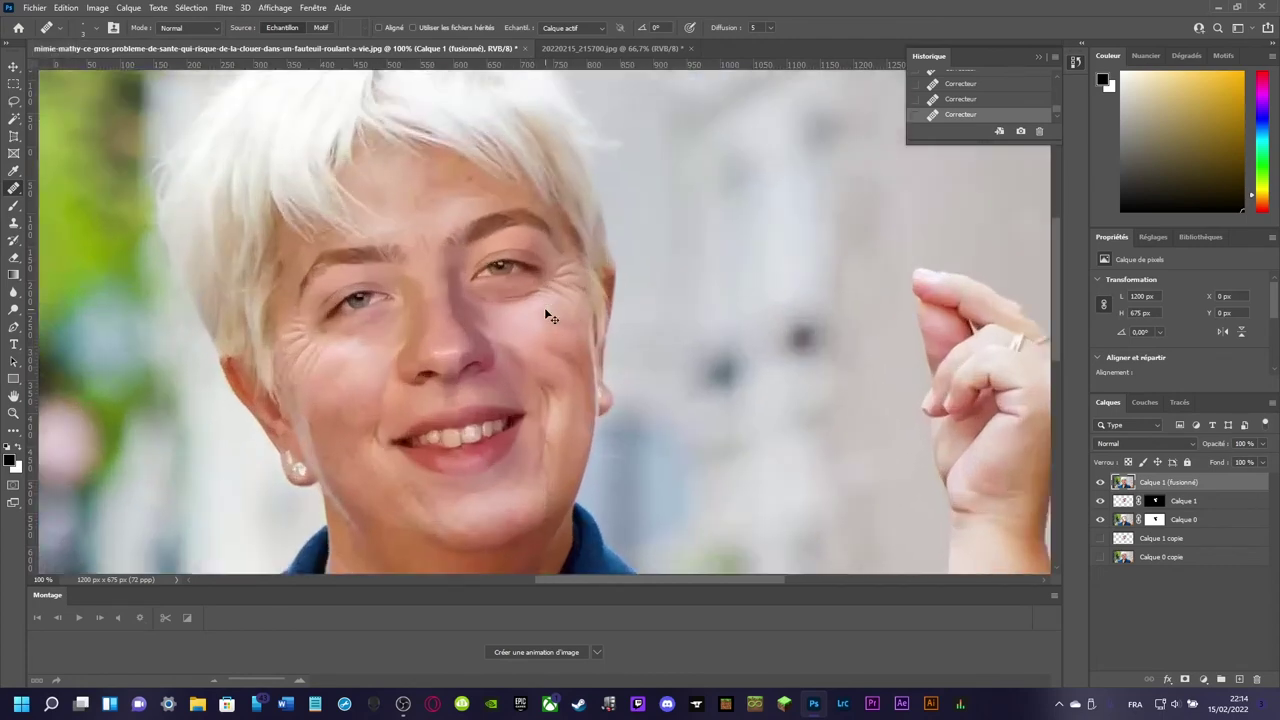
pyautogui.hotkey('ctrl', '+')
pyautogui.hotkey('ctrl', '+')
pyautogui.moveTo(480, 254); pyautogui.dragTo(536, 248)
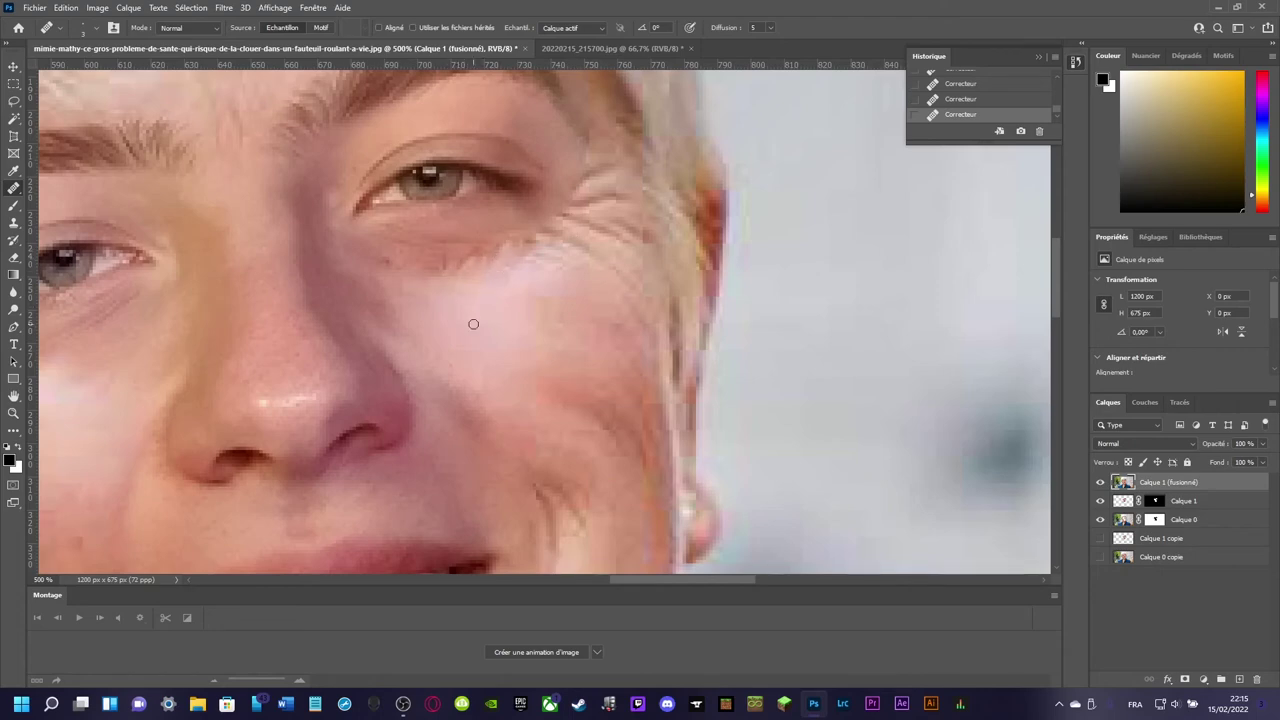
pyautogui.moveTo(486, 271); pyautogui.dragTo(450, 248)
pyautogui.moveTo(556, 238); pyautogui.dragTo(524, 264)
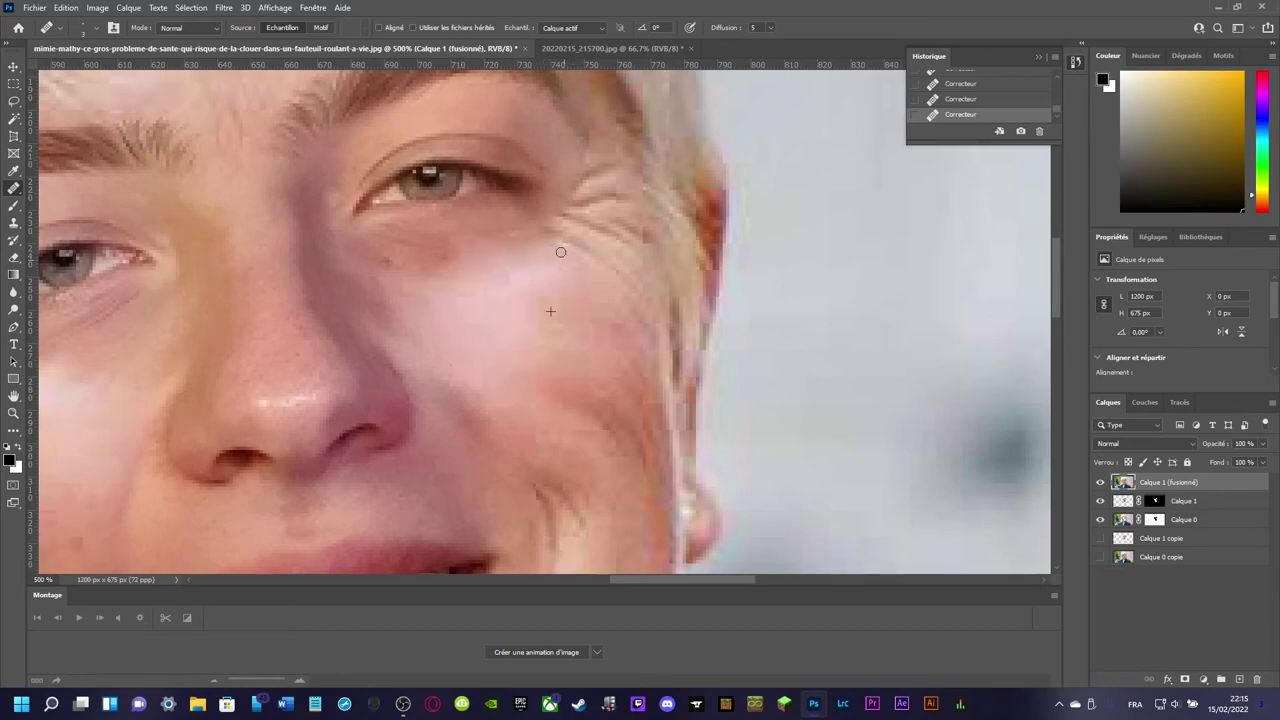
pyautogui.scroll(-1, 563, 258)
pyautogui.scroll(-1, 563, 258)
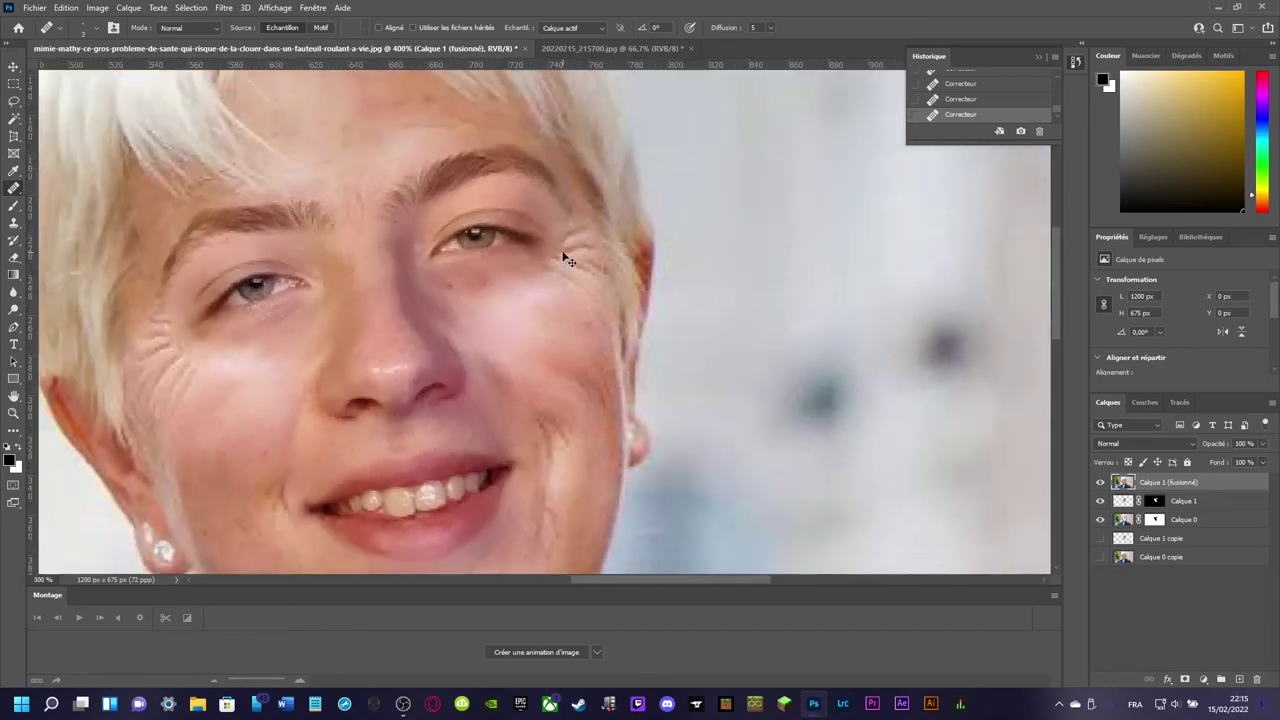
pyautogui.scroll(-1, 563, 258)
pyautogui.scroll(-1, 563, 258)
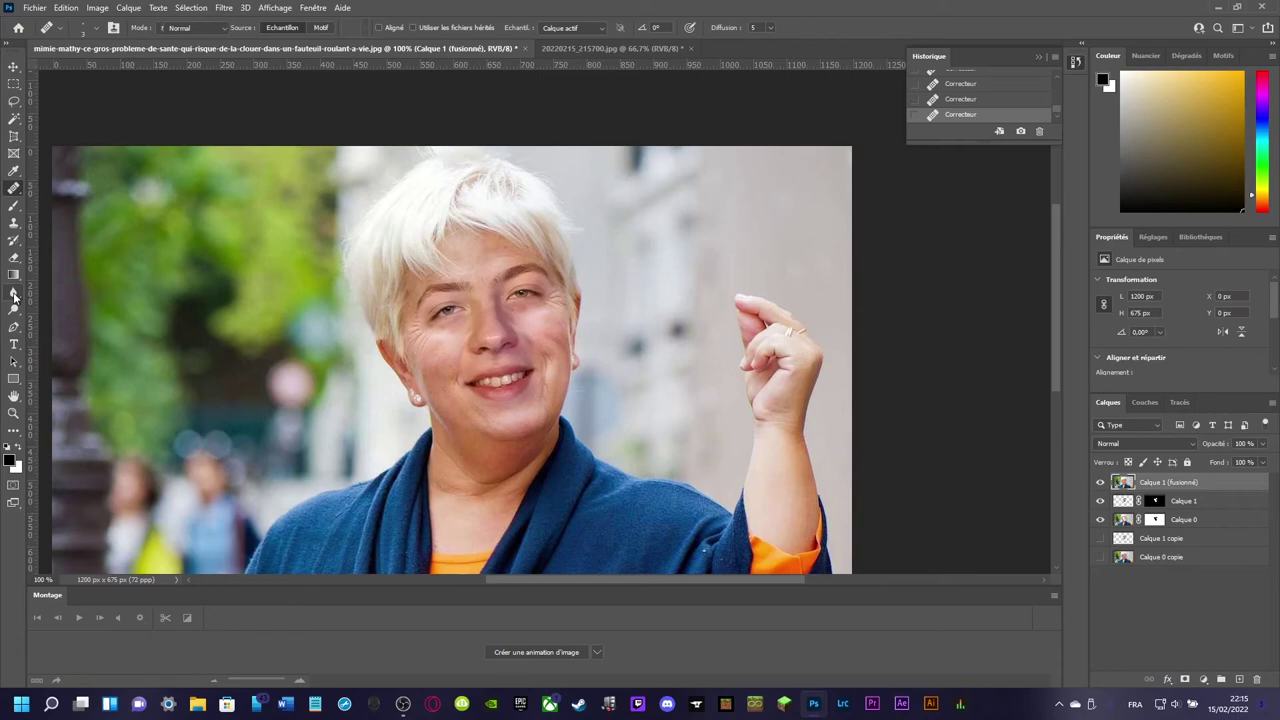
# - Try blurring the skin around the eyes, then revert to the last healing step
pyautogui.rightClick(14, 296)
pyautogui.click(55, 288)
pyautogui.moveTo(269, 304)
pyautogui.mouseDown()
pyautogui.moveTo(468, 289)
pyautogui.moveTo(470, 335)
pyautogui.moveTo(505, 390)
pyautogui.mouseUp()
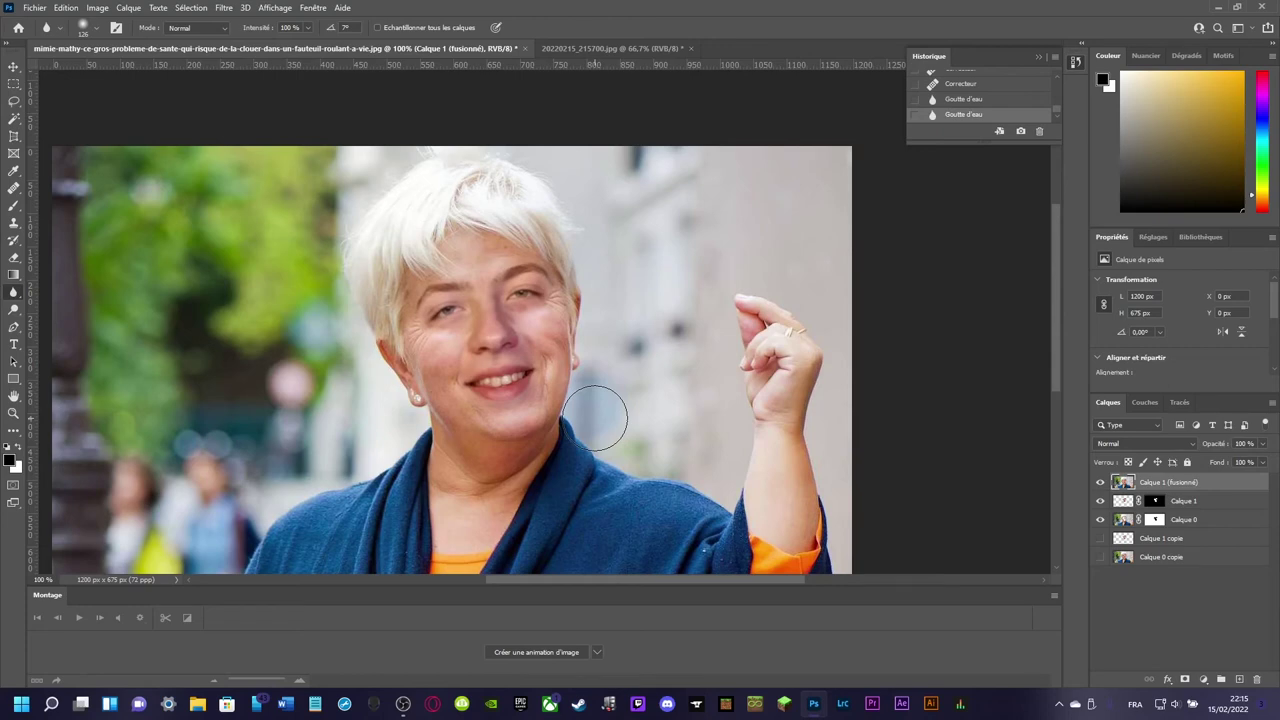
pyautogui.hotkey('ctrl', 'z')
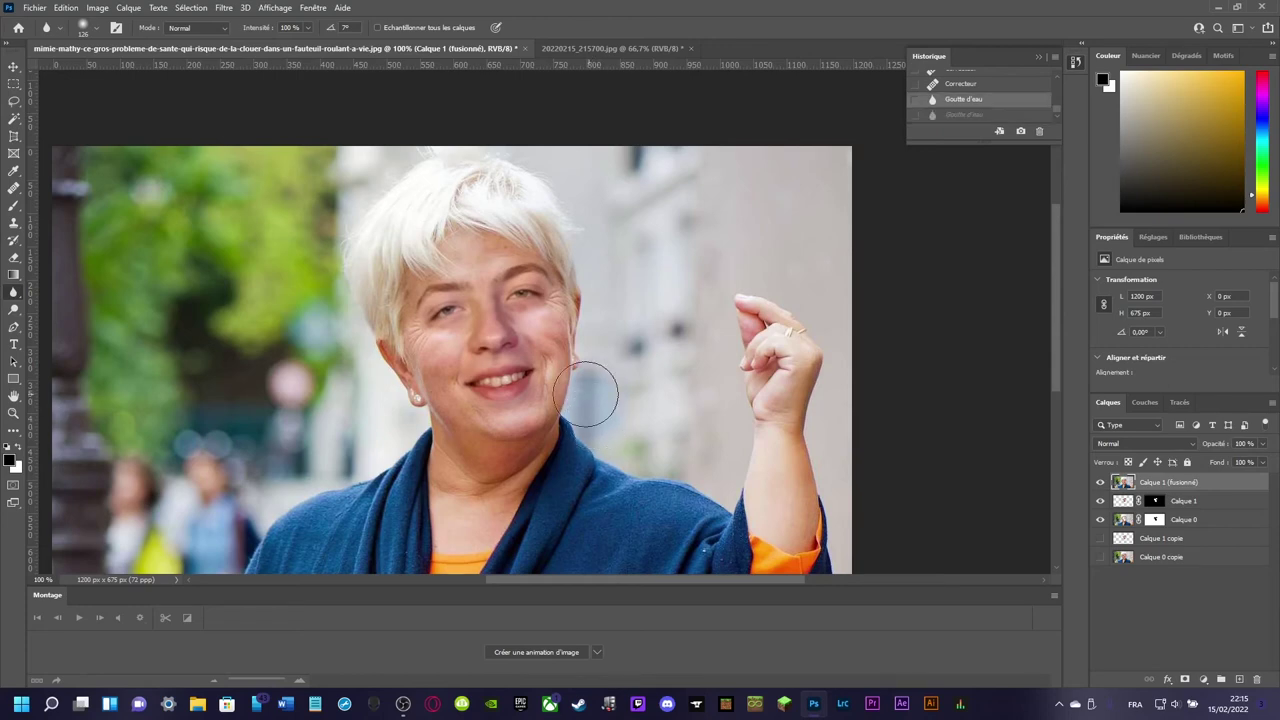
pyautogui.click(960, 86)
# - Zoom to 200% and smudge the wrinkles beside the right eye with the Smudge tool
pyautogui.rightClick(15, 298)
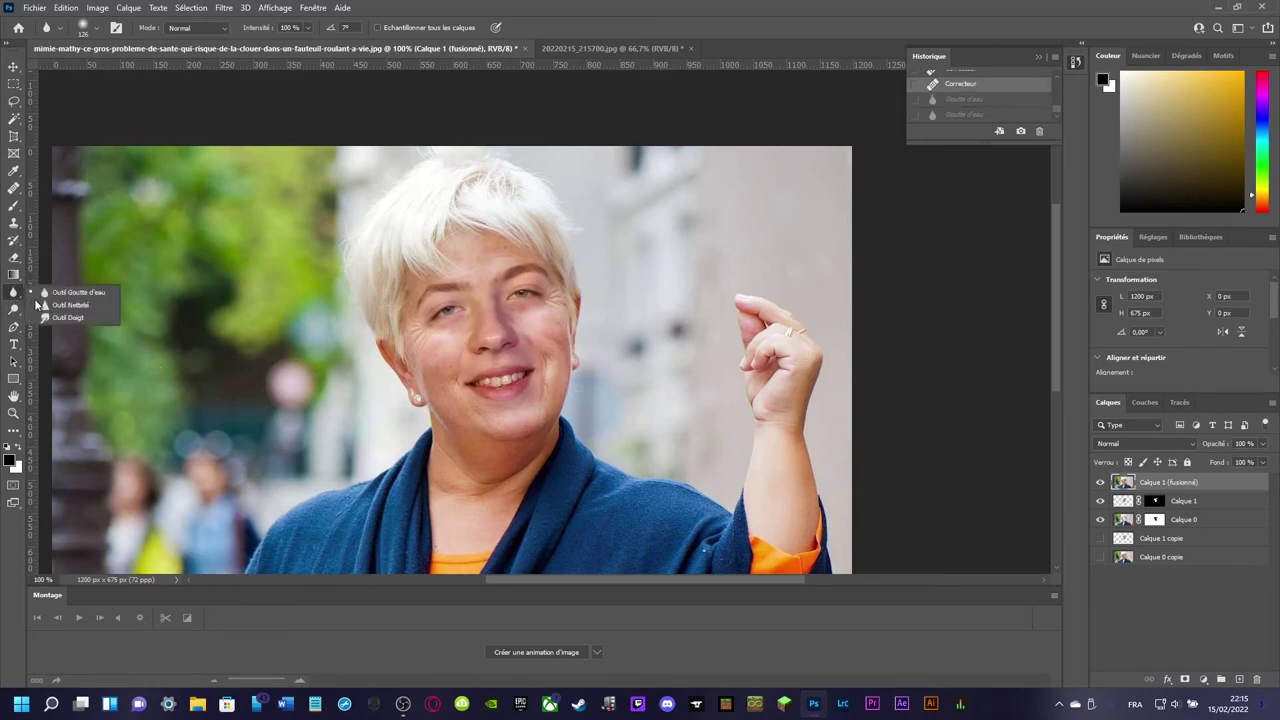
pyautogui.click(40, 305)
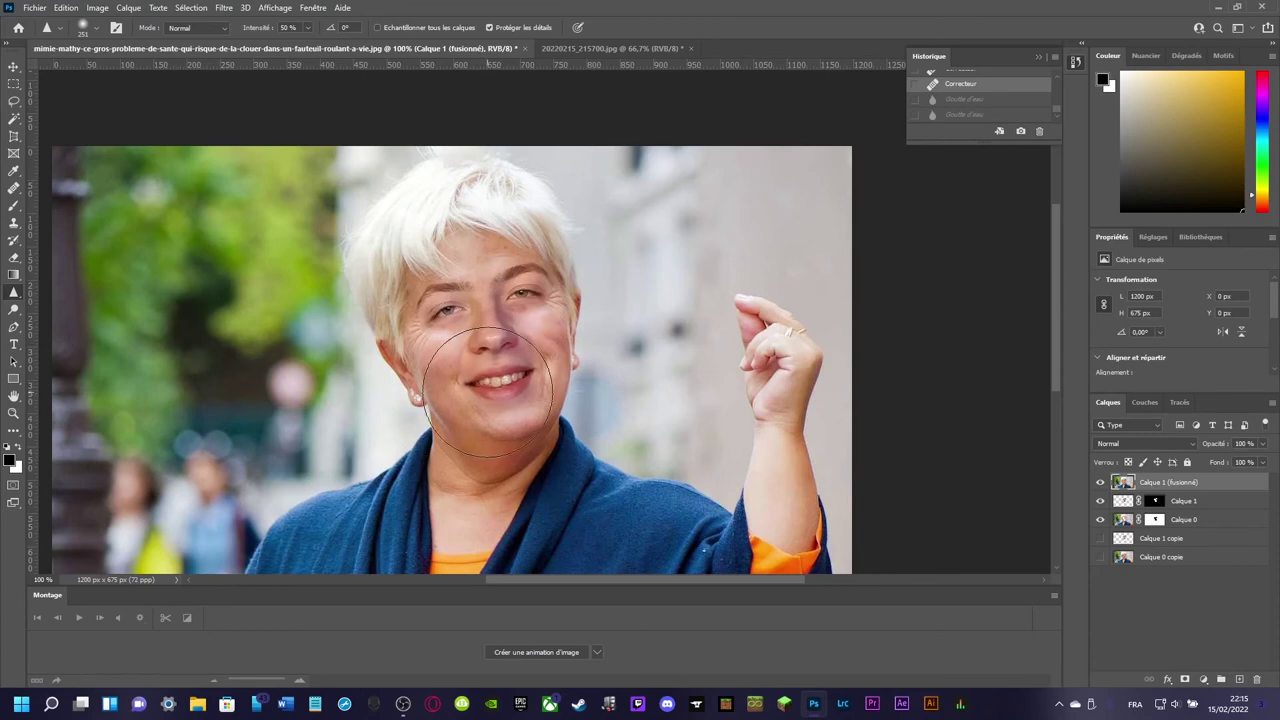
pyautogui.hotkey('ctrl', '+')
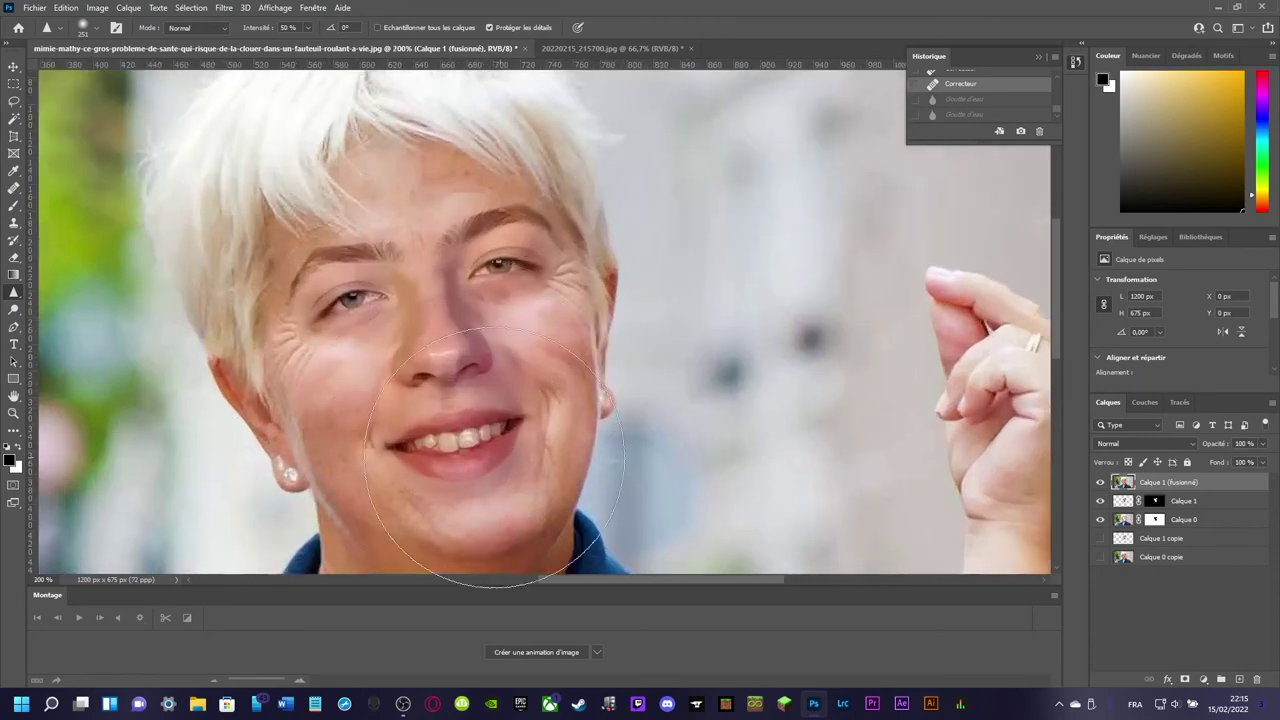
pyautogui.rightClick(14, 292)
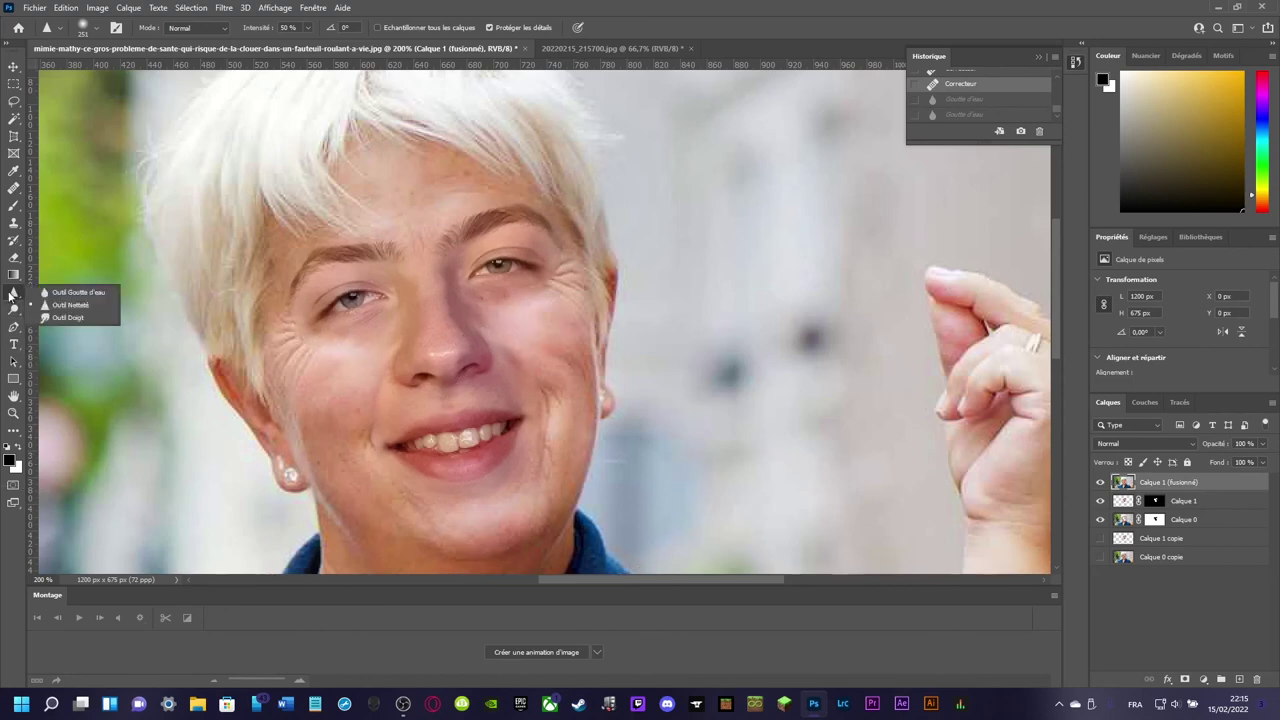
pyautogui.click(44, 317)
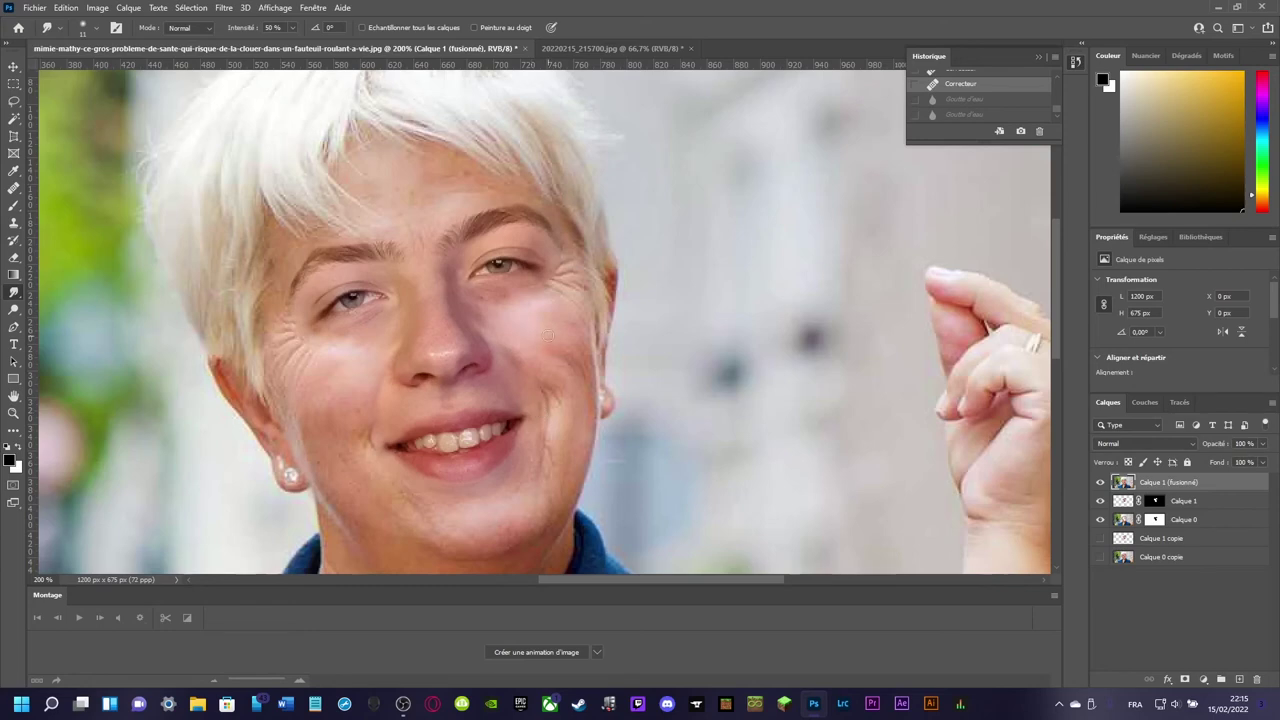
pyautogui.moveTo(553, 273); pyautogui.dragTo(573, 279)
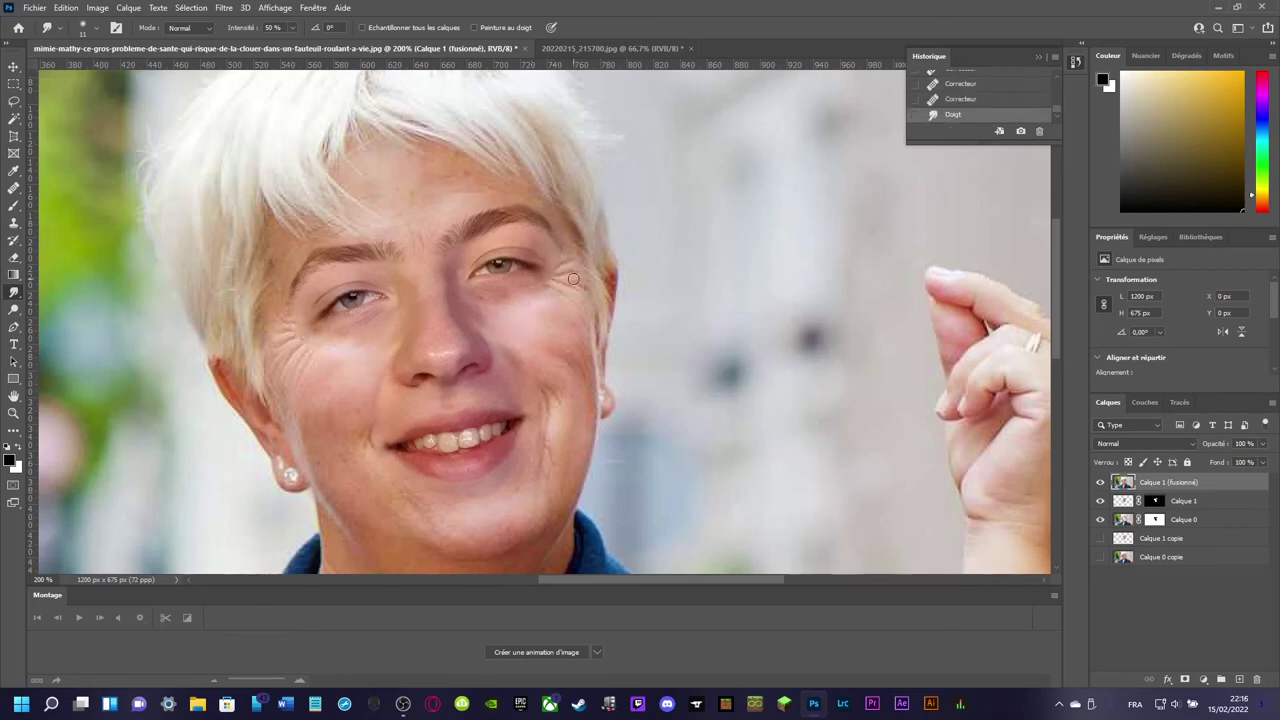
# - Zoom in, smudge the right eye-corner wrinkles again, then zoom out to review
pyautogui.scroll(1, 634, 286)
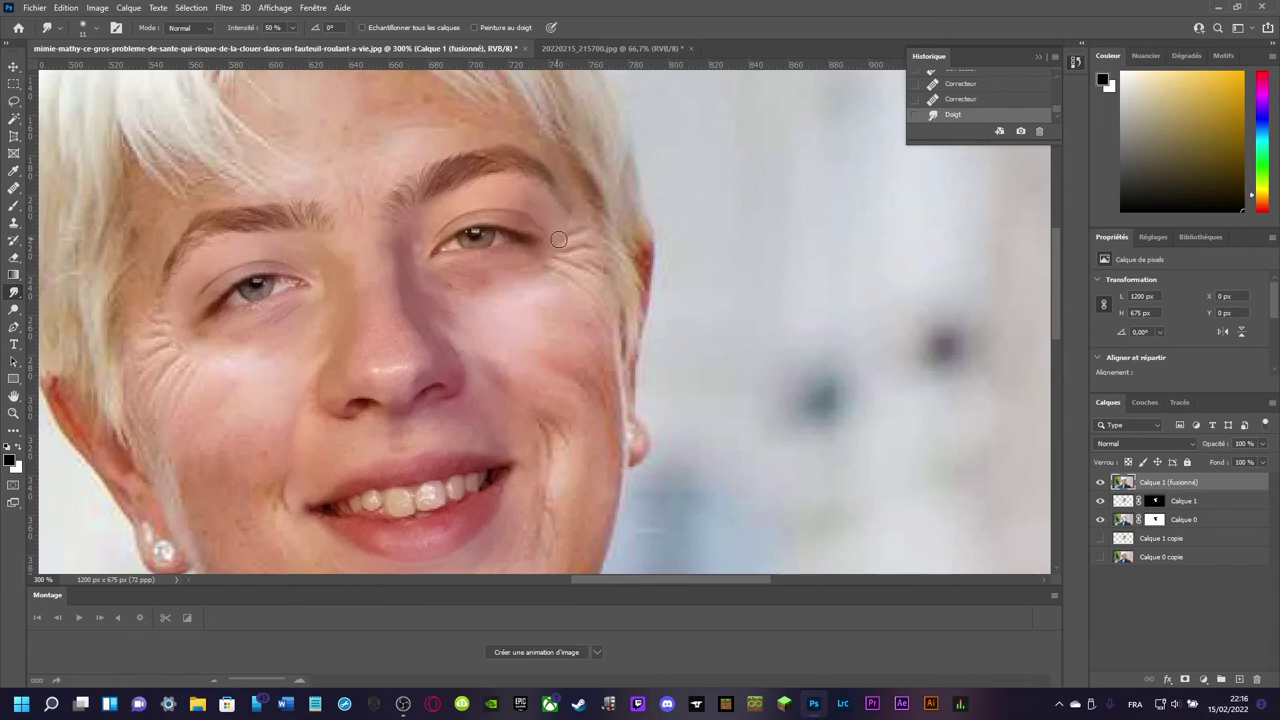
pyautogui.moveTo(568, 243); pyautogui.dragTo(551, 263)
pyautogui.scroll(-1, 548, 297)
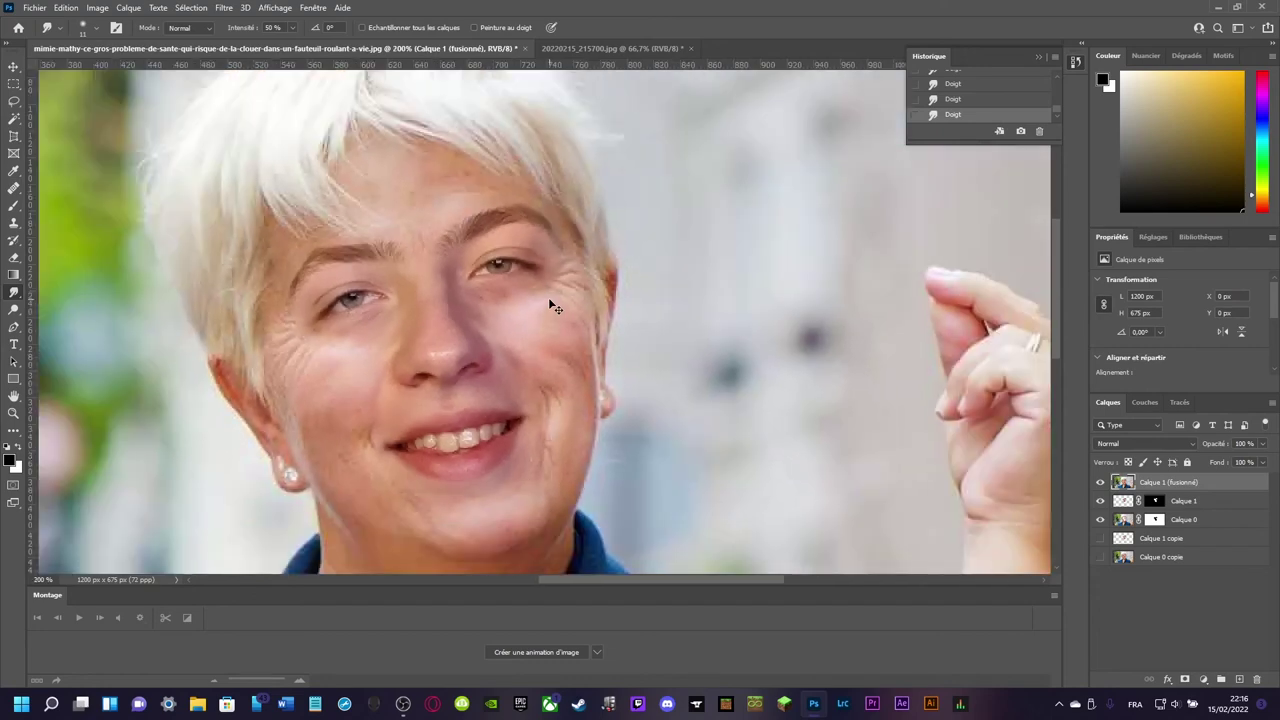
pyautogui.scroll(-1, 548, 297)
pyautogui.scroll(-1, 548, 297)
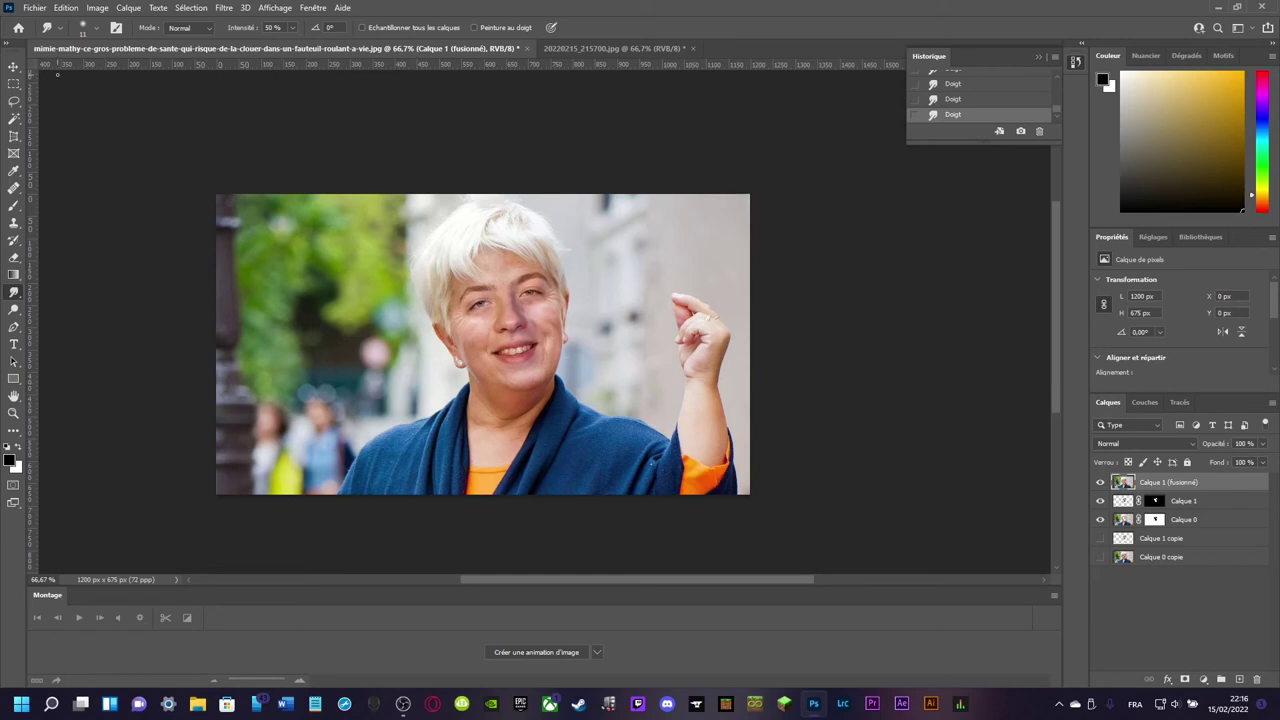
pyautogui.click(66, 8)
pyautogui.click(70, 8)
pyautogui.click(100, 8)
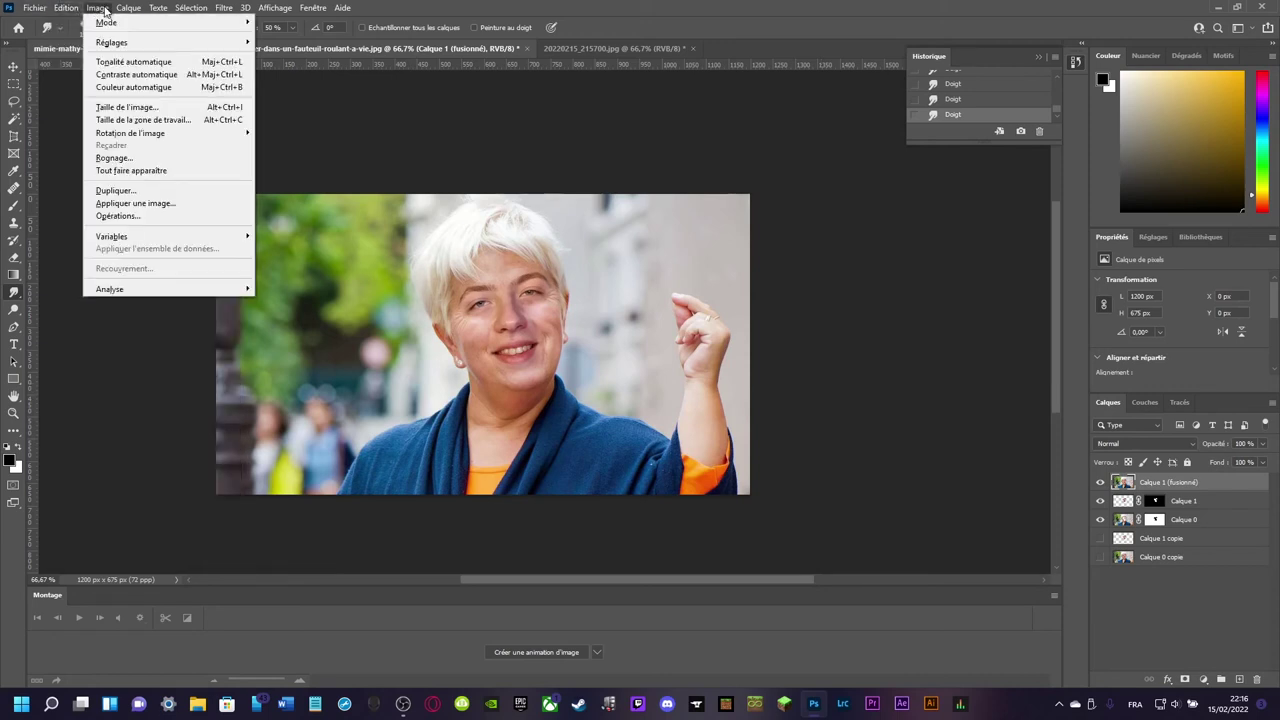
pyautogui.moveTo(165, 42)
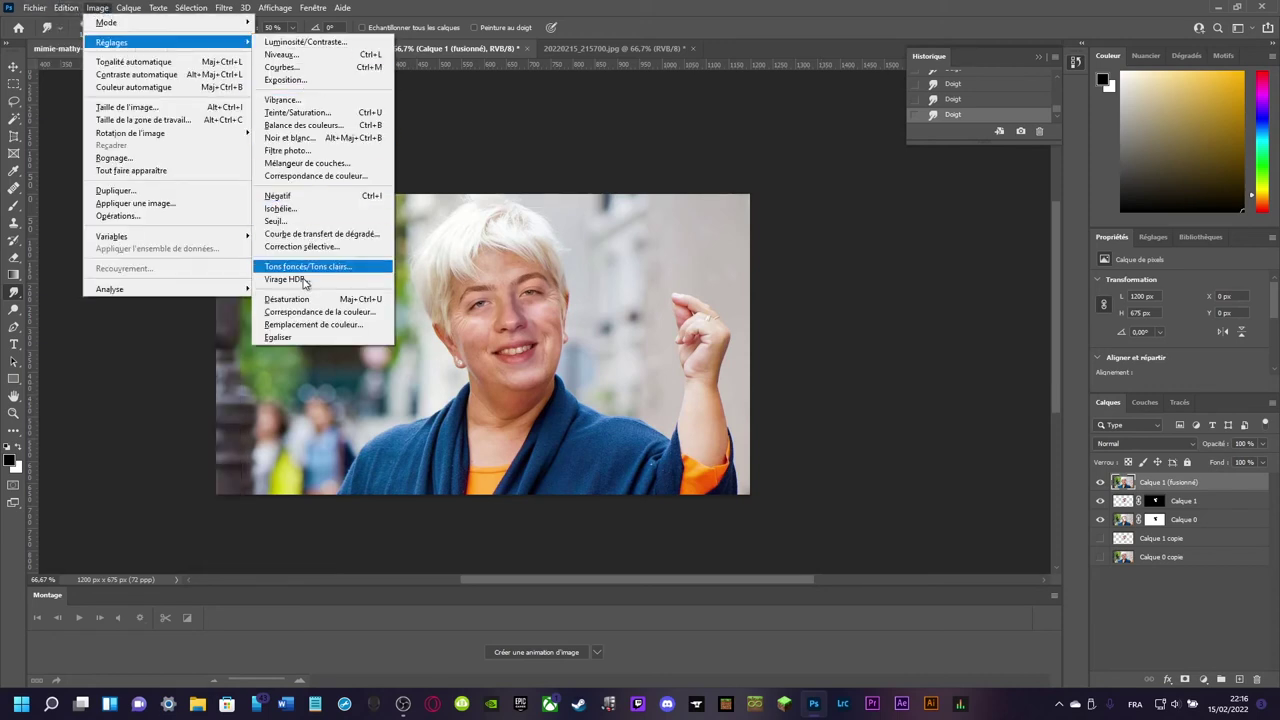
pyautogui.click(147, 416)
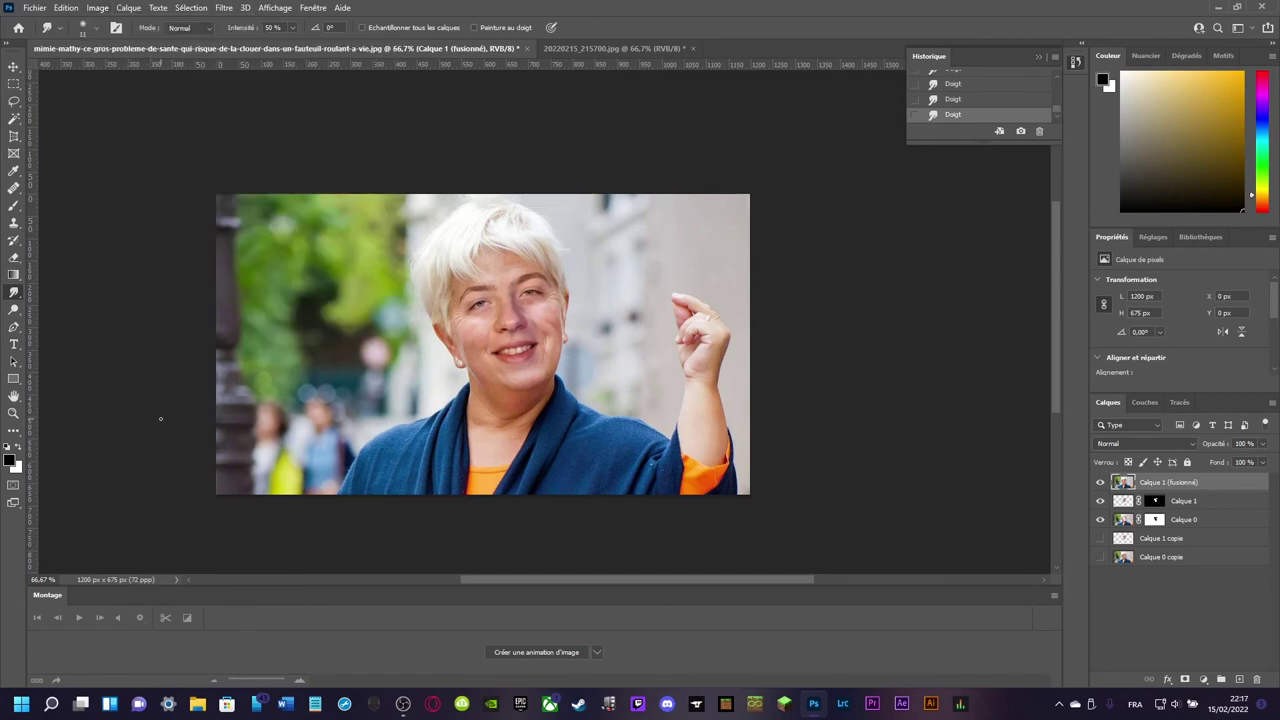
pyautogui.click(66, 7)
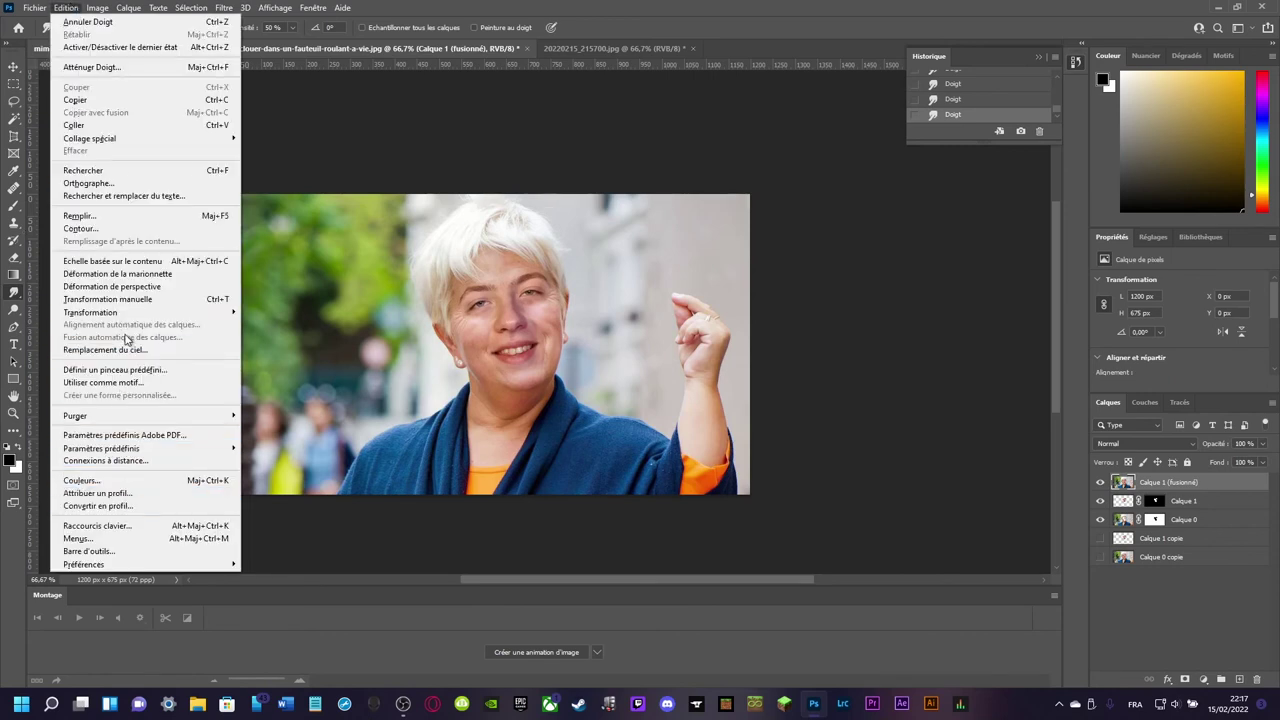
pyautogui.click(767, 630)
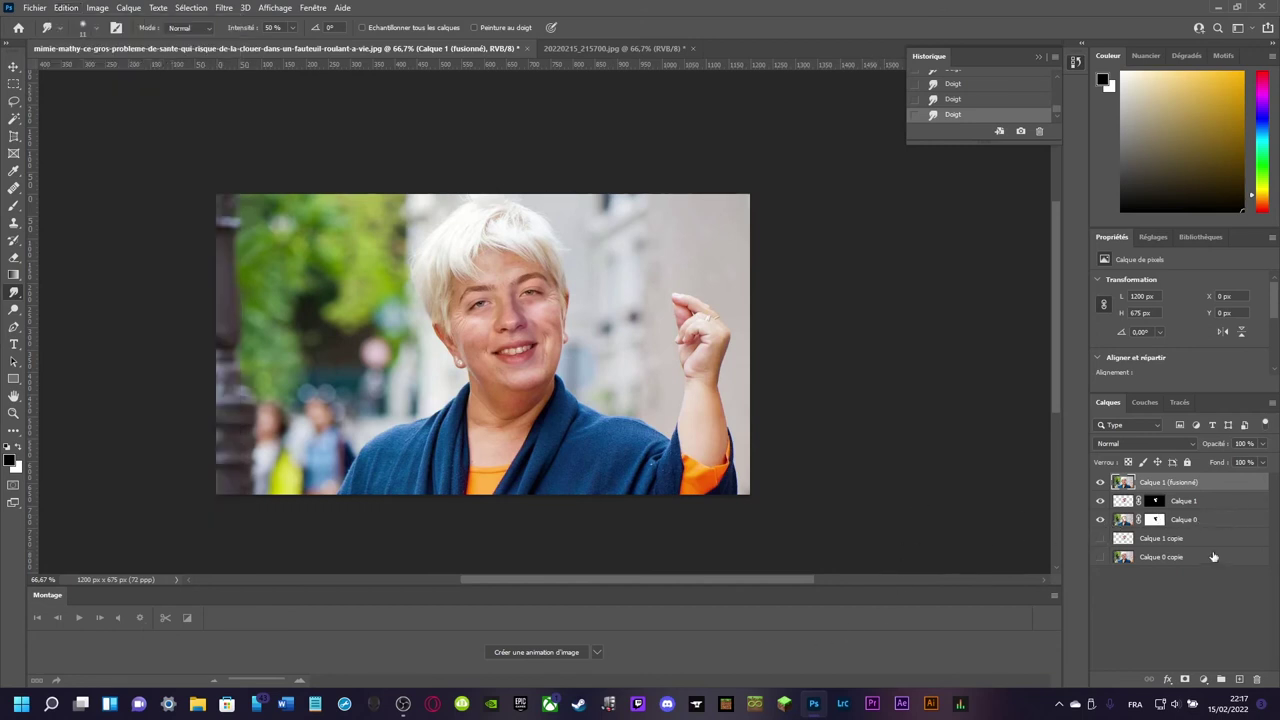
pyautogui.moveTo(1180, 540); pyautogui.dragTo(1160, 498)
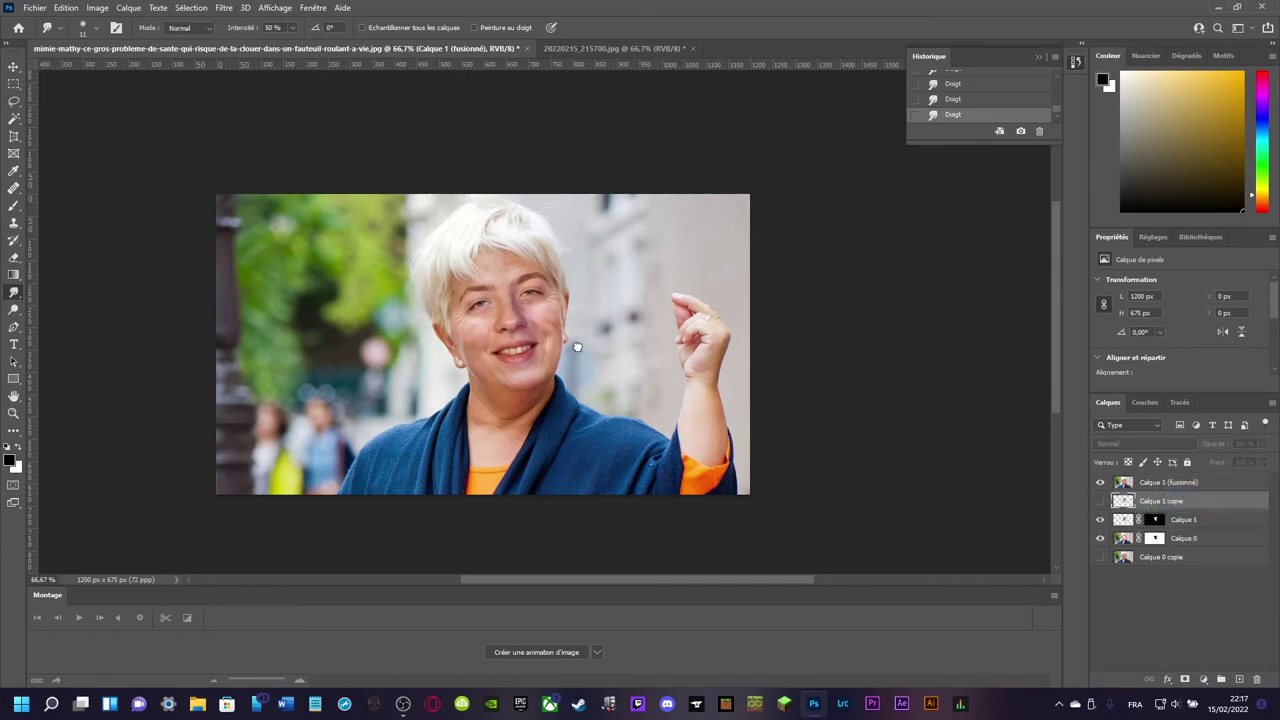
# - Move Calque 1 copie just below Calque 1 (fusionné) and make it visible
pyautogui.scroll(3, 520, 322)
pyautogui.scroll(3, 520, 322)
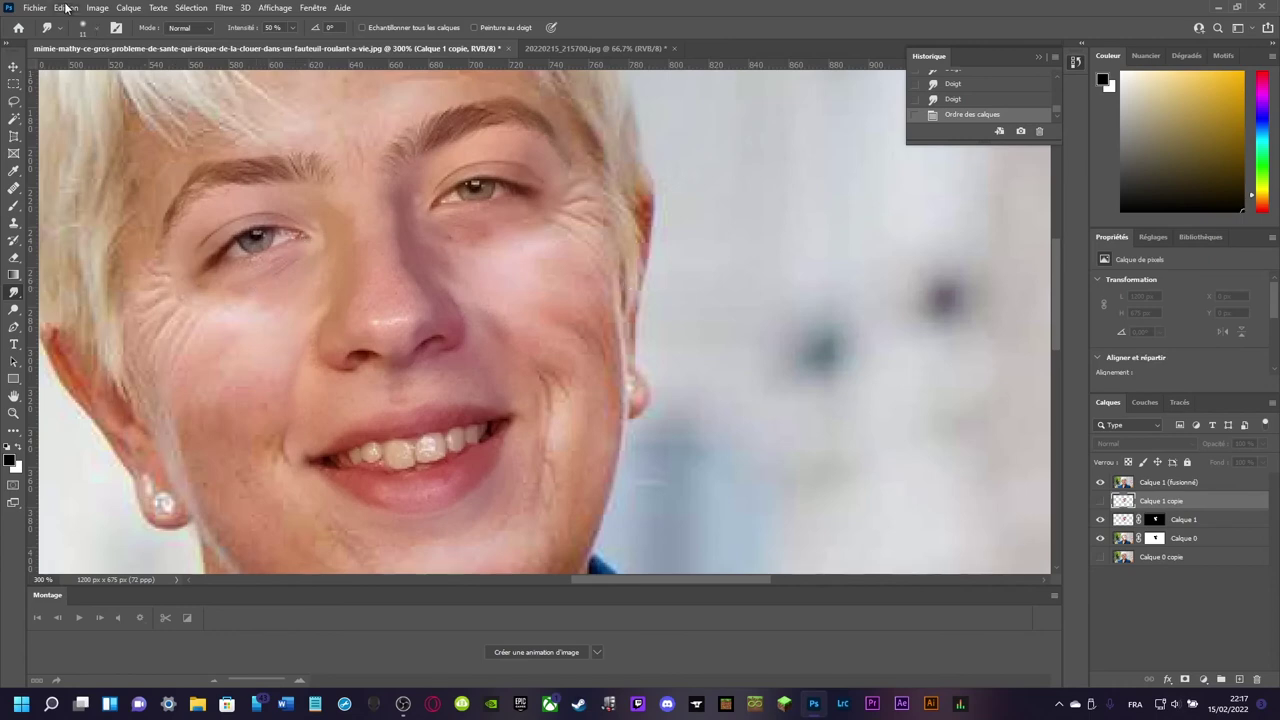
pyautogui.click(66, 7)
pyautogui.click(642, 351)
pyautogui.moveTo(1135, 509)
pyautogui.mouseDown()
pyautogui.moveTo(1173, 535)
pyautogui.moveTo(1166, 502)
pyautogui.mouseUp()
pyautogui.click(1101, 502)
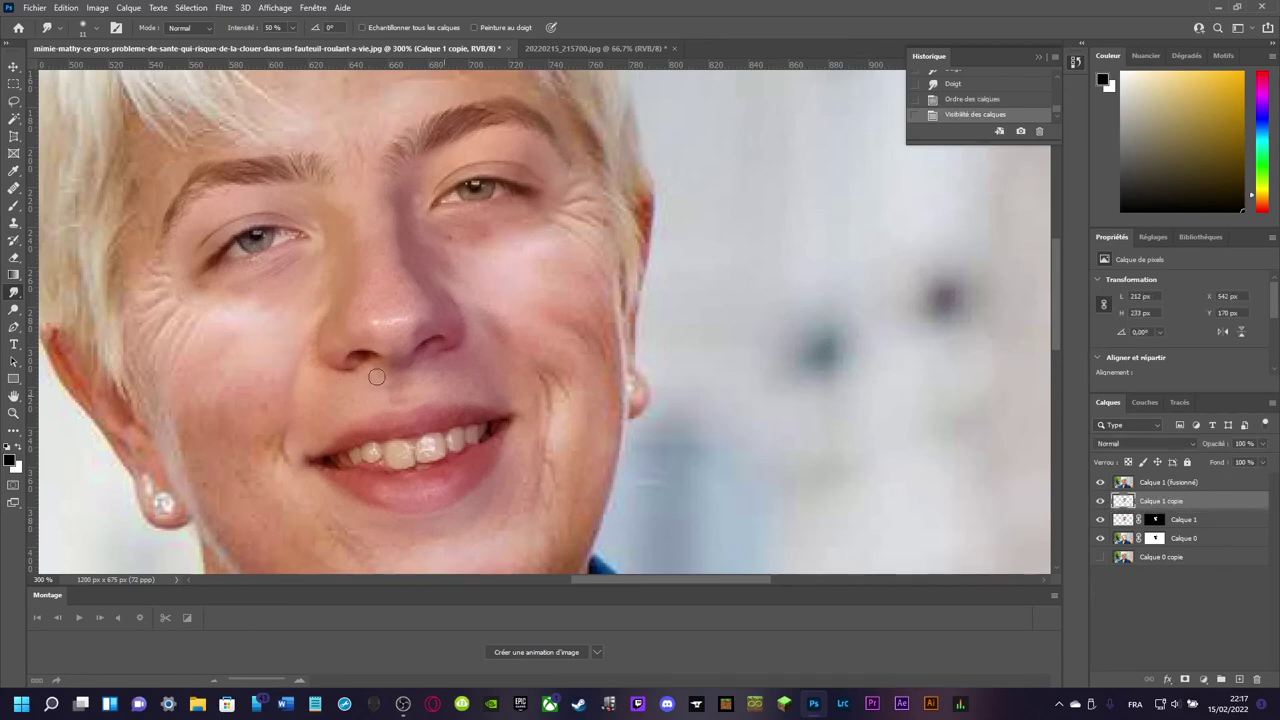
pyautogui.click(14, 257)
pyautogui.click(14, 101)
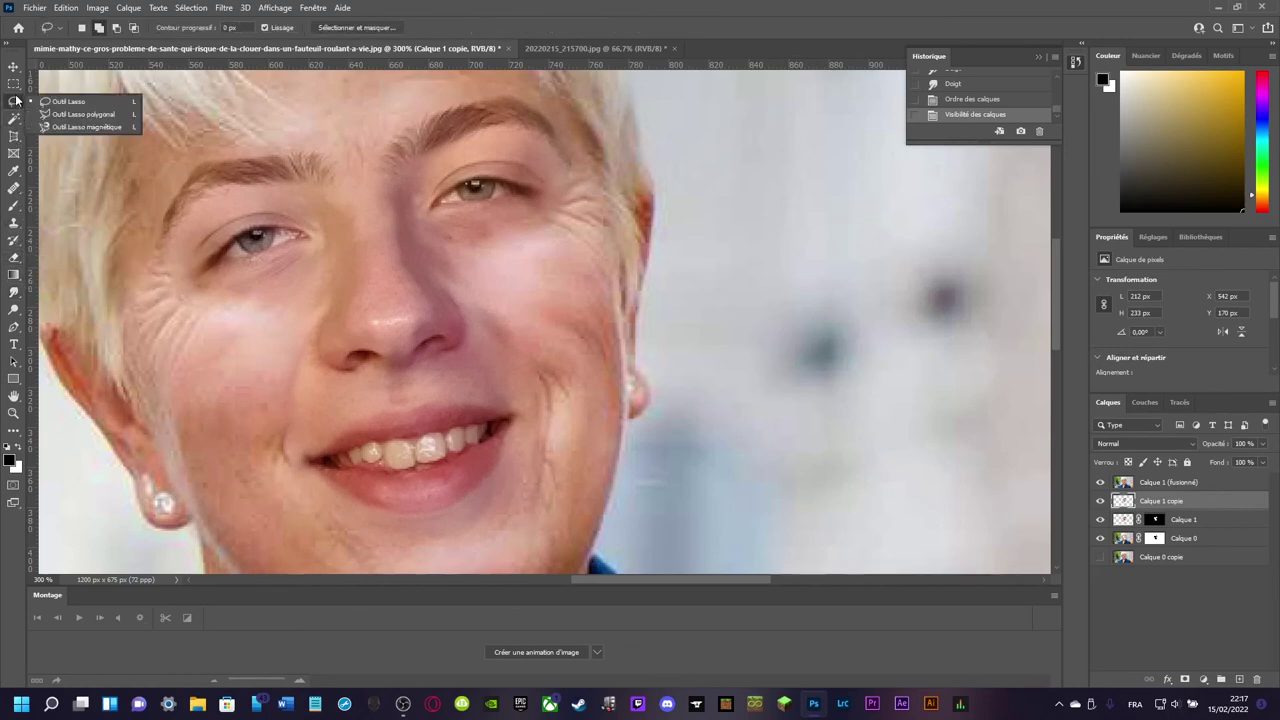
# - Choose the Polygonal Lasso and zoom in on the left eye
pyautogui.click(80, 120)
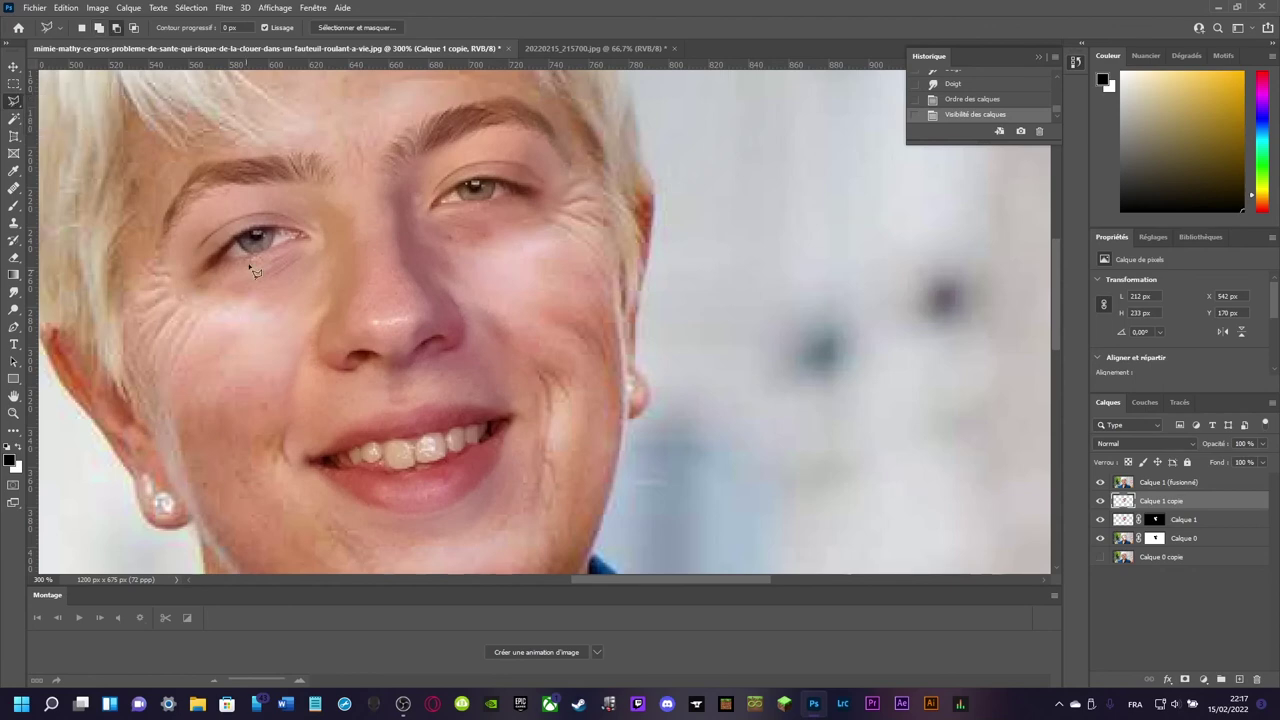
pyautogui.hotkey('ctrl', '+')
pyautogui.hotkey('ctrl', '+')
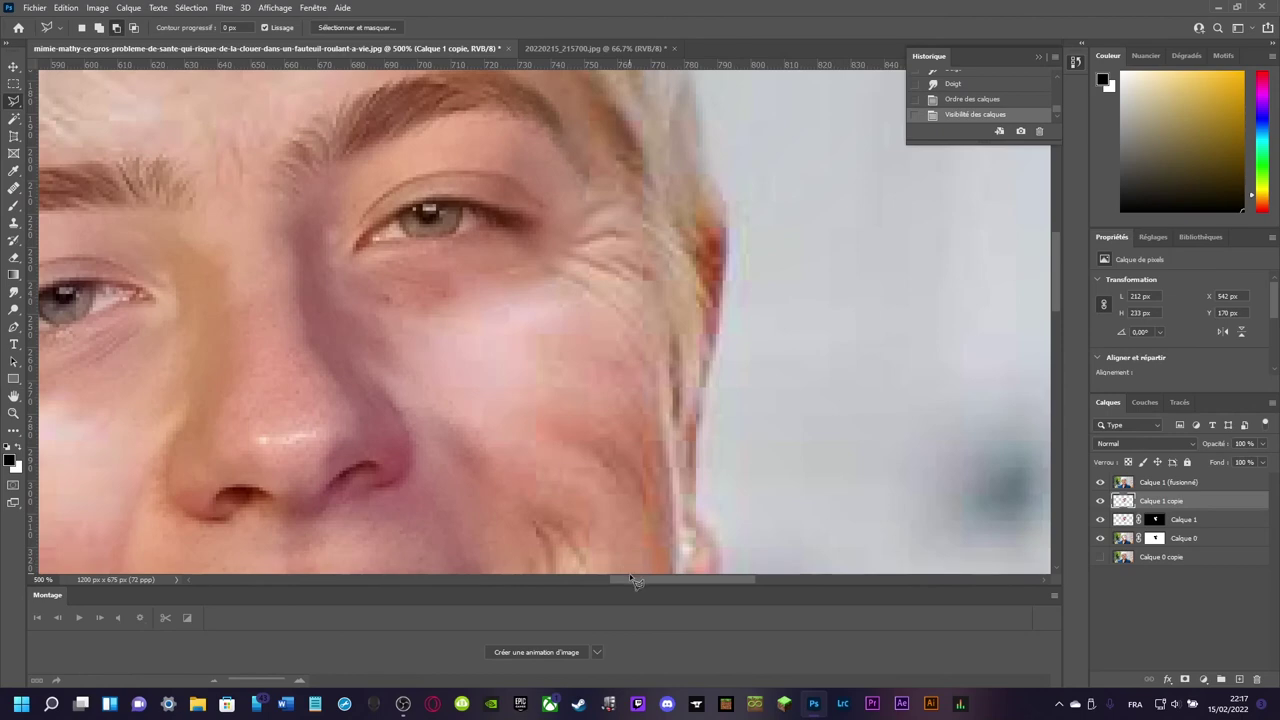
pyautogui.moveTo(616, 582); pyautogui.dragTo(552, 583)
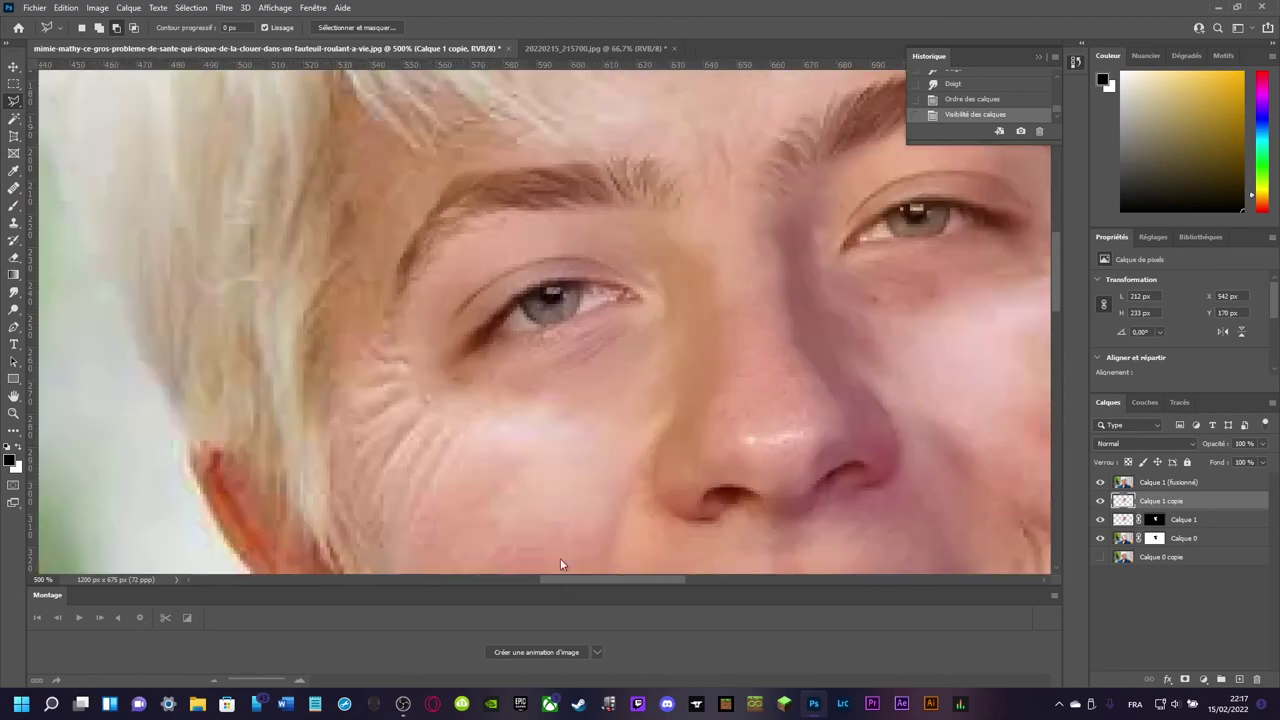
pyautogui.hotkey('ctrl', '+')
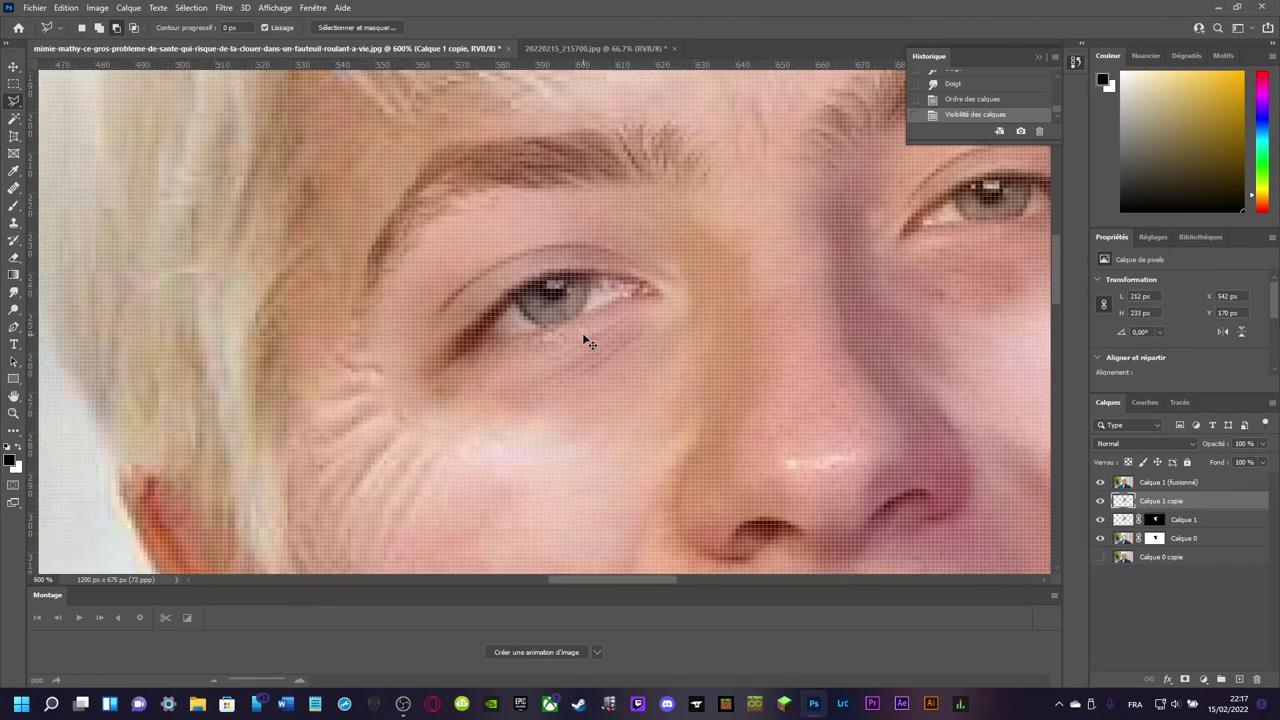
pyautogui.hotkey('ctrl', '-')
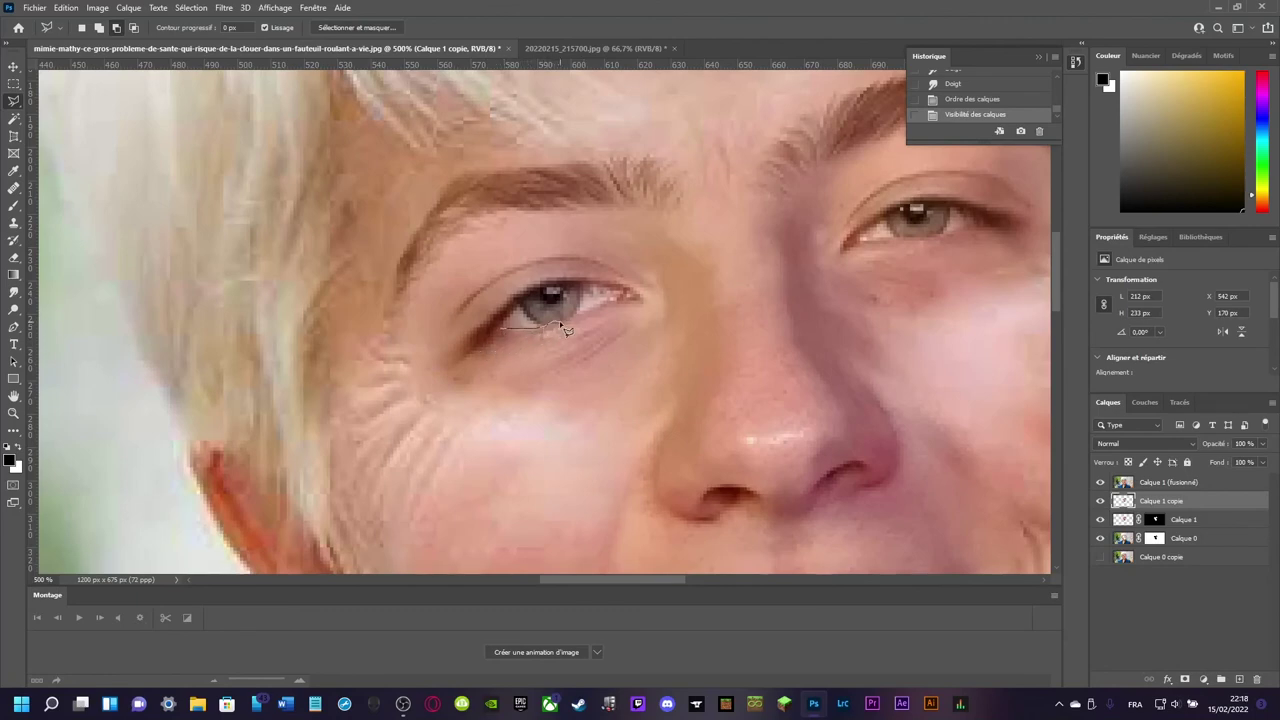
pyautogui.press('Escape')
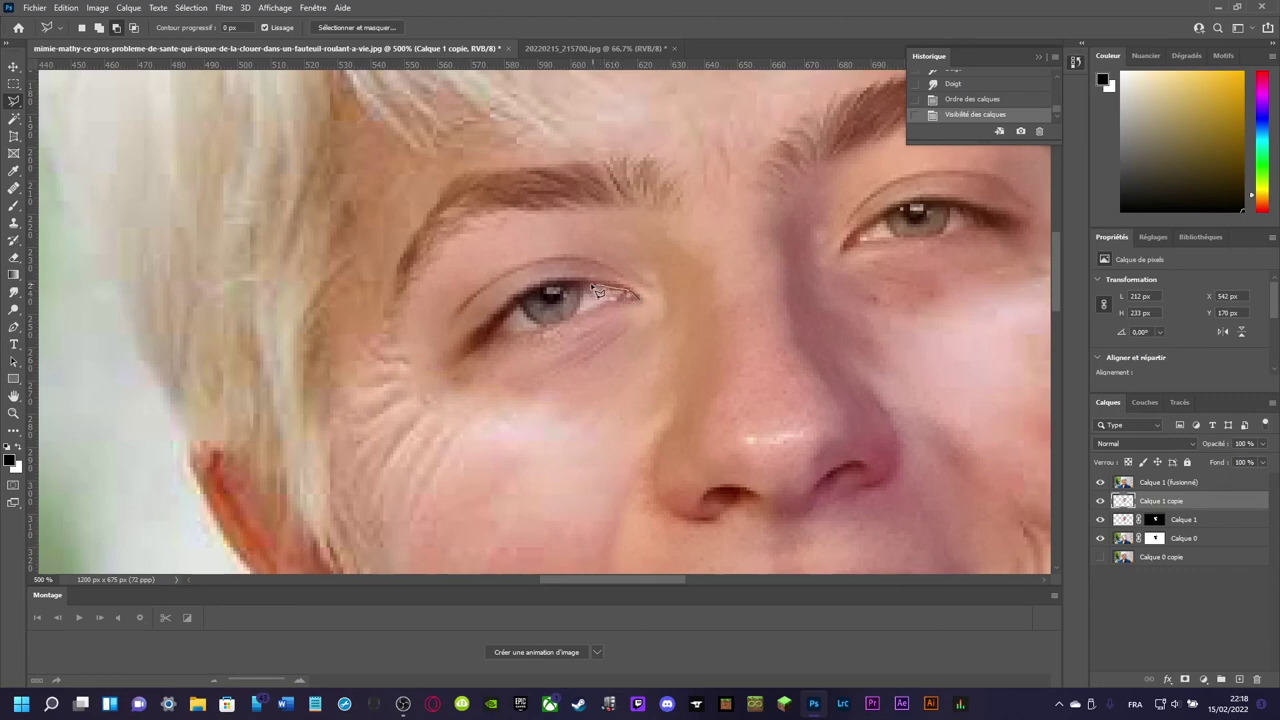
# - Outline the left eye with a closed polygonal selection
pyautogui.click(591, 285)
pyautogui.click(631, 297)
pyautogui.click(551, 289)
pyautogui.click(526, 301)
pyautogui.click(500, 326)
pyautogui.moveTo(576, 324); pyautogui.dragTo(611, 310)
pyautogui.moveTo(611, 310); pyautogui.dragTo(645, 308)
pyautogui.press('Return')
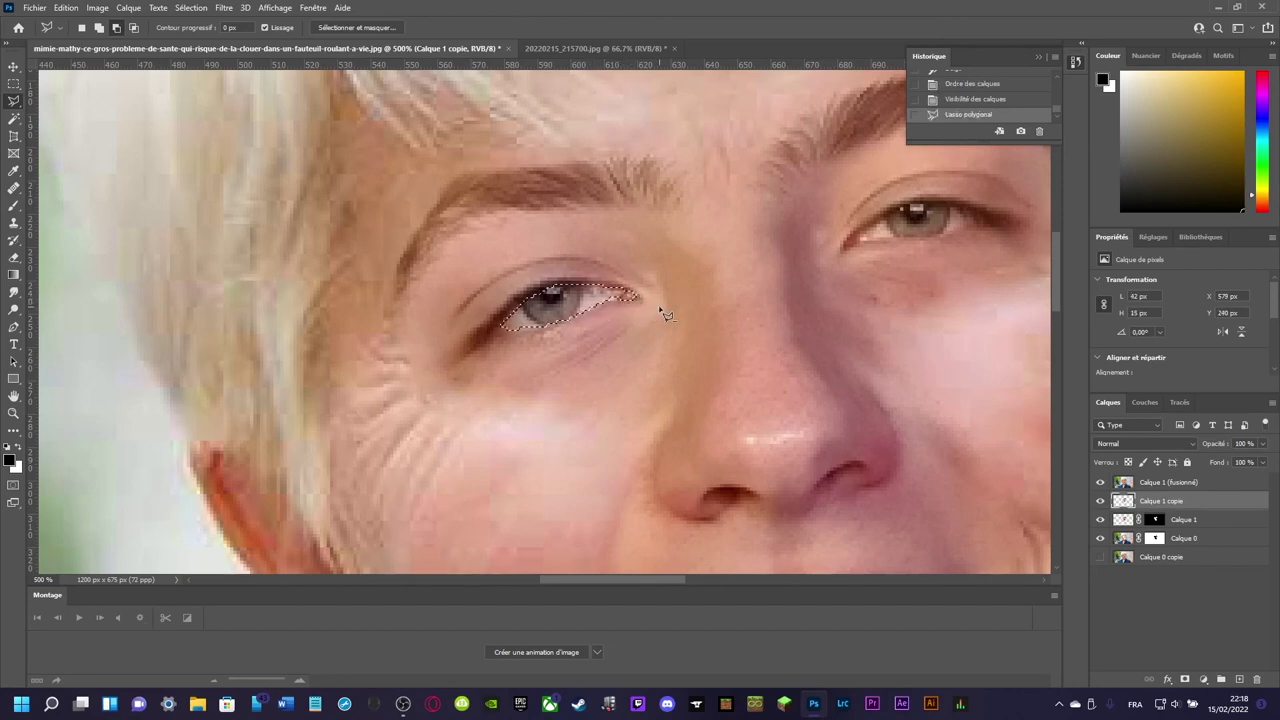
# - Delete the left eye area from Calque 1 (fusionné) and deselect
pyautogui.press('Delete')
pyautogui.hotkey('ctrl', 'z')
pyautogui.hotkey('alt', ']')
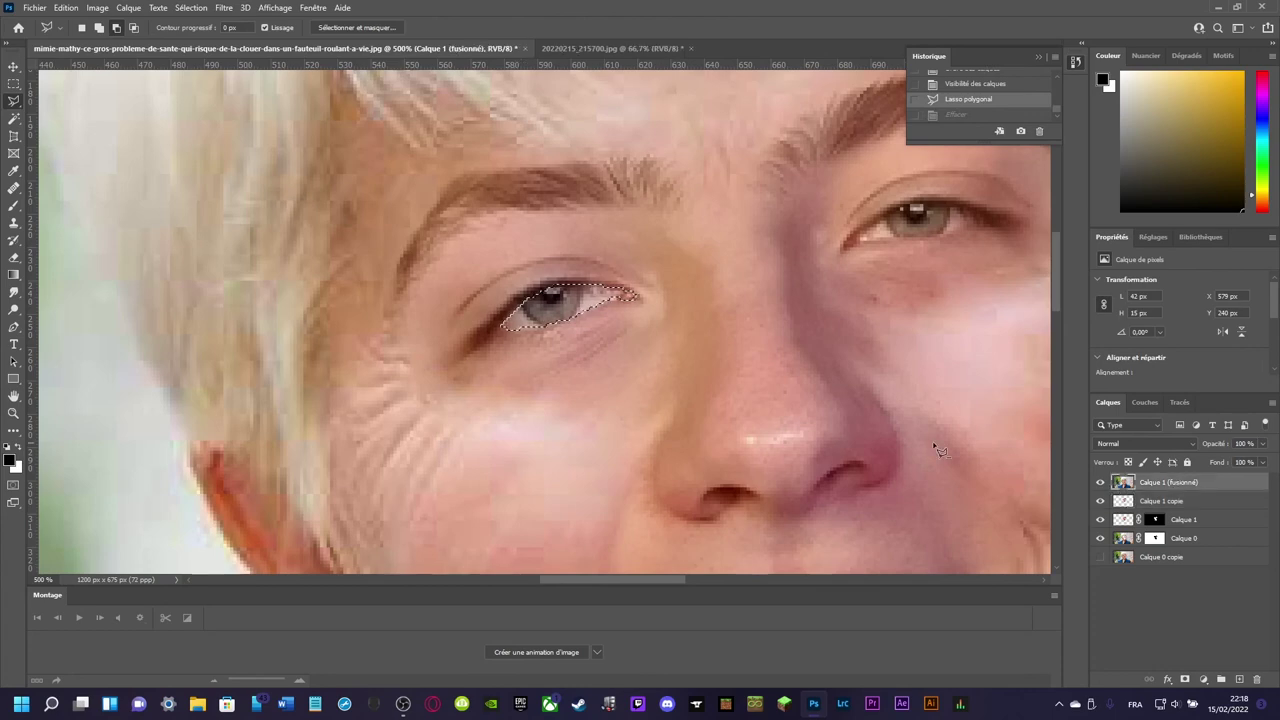
pyautogui.press('Delete')
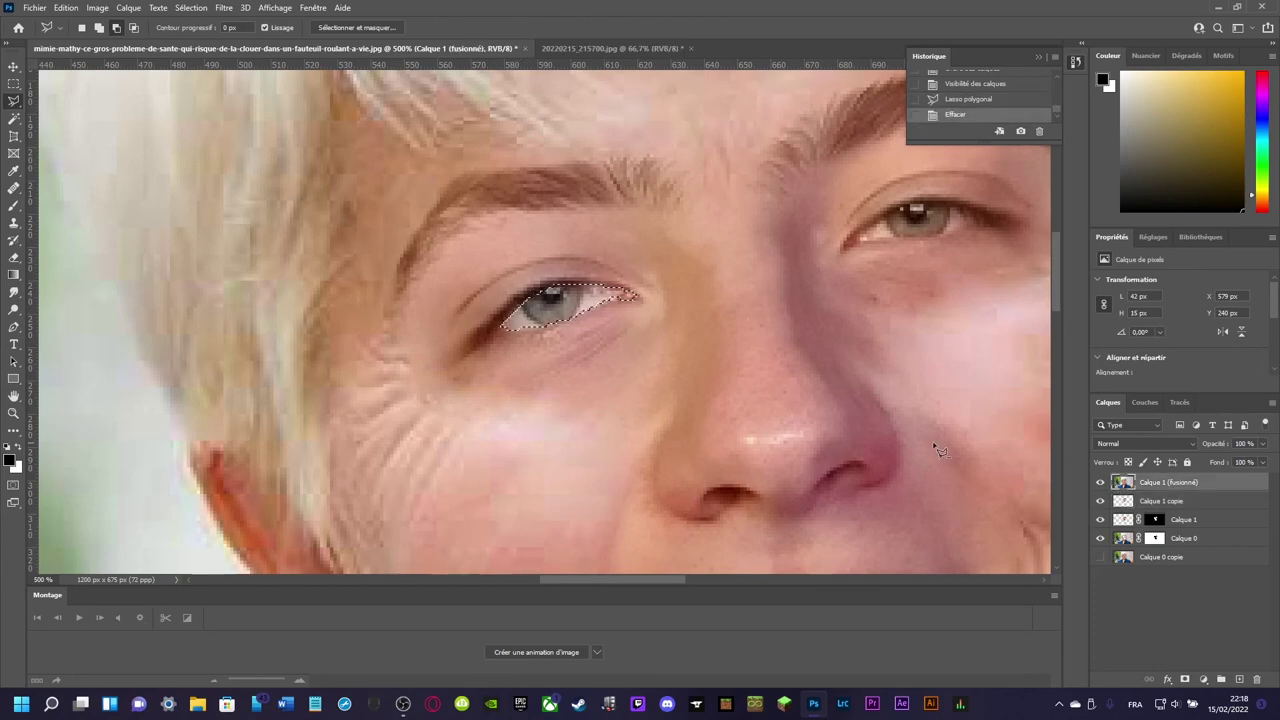
pyautogui.click(190, 7)
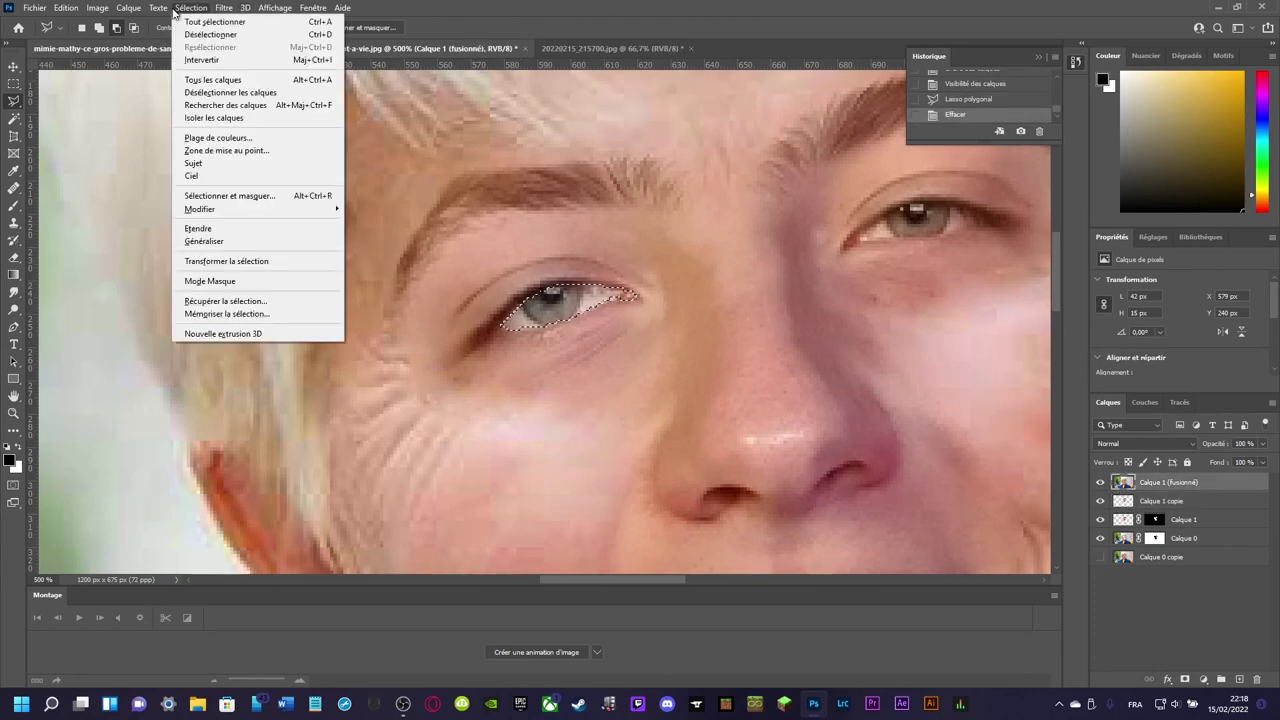
pyautogui.click(209, 34)
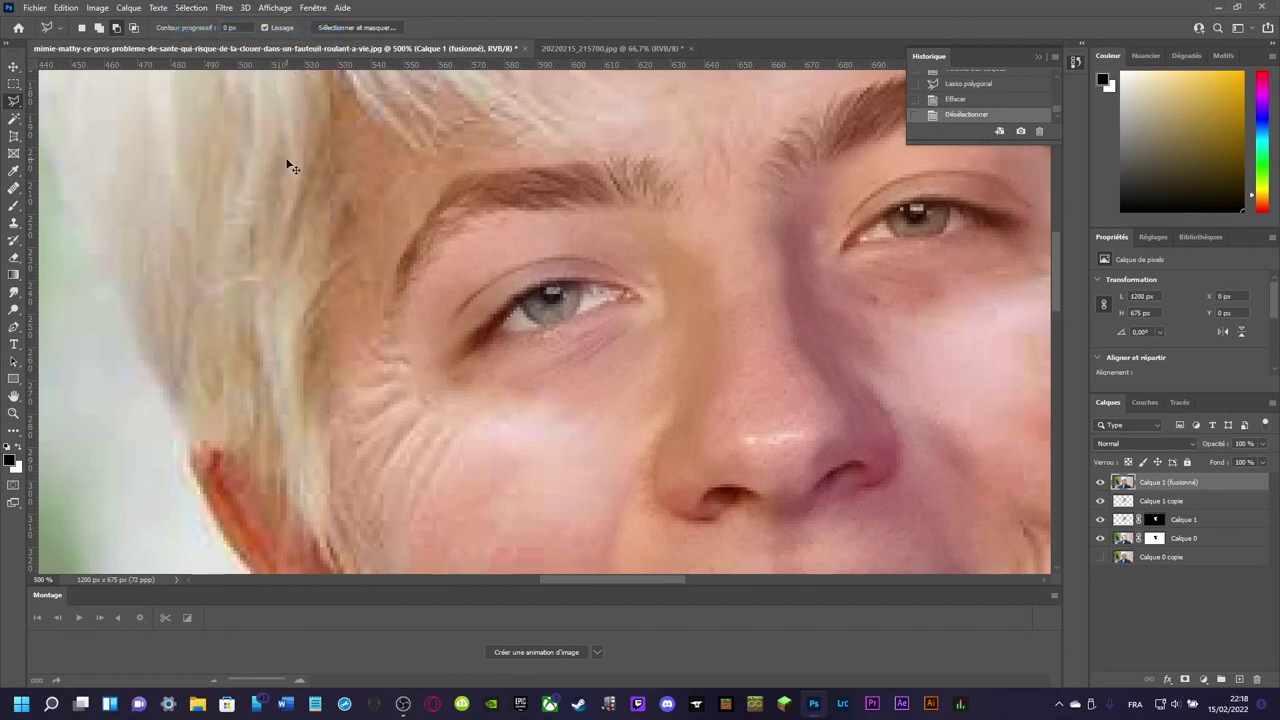
# - Zoom to the right eye and outline it with the Lasso
pyautogui.hotkey('ctrl', '-')
pyautogui.hotkey('ctrl', '-')
pyautogui.hotkey('ctrl', '-')
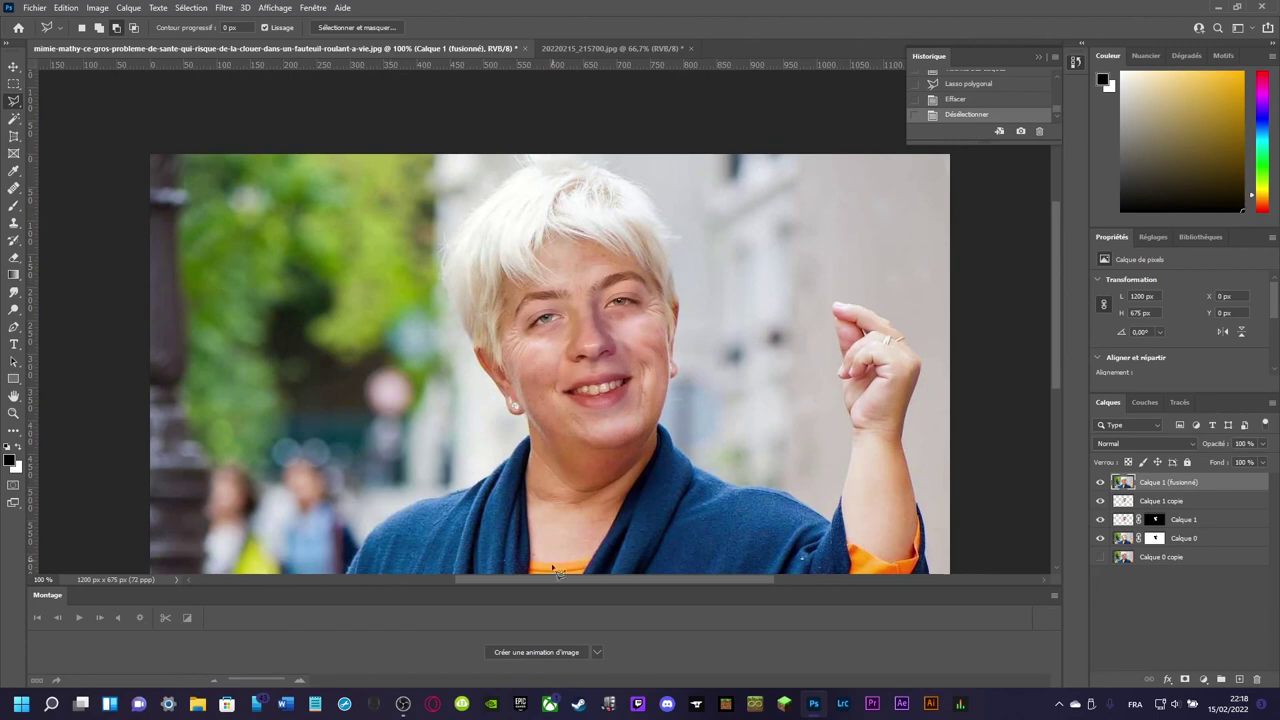
pyautogui.moveTo(548, 580); pyautogui.dragTo(572, 585)
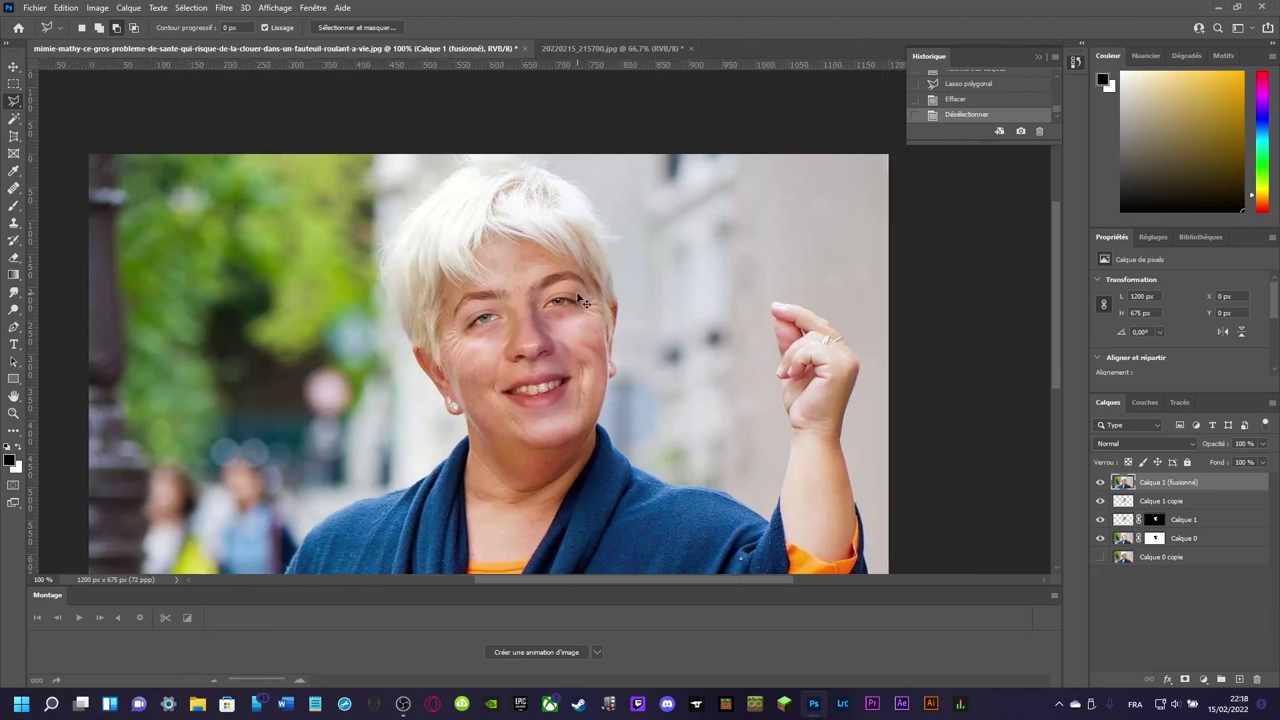
pyautogui.scroll(2, 576, 291)
pyautogui.scroll(1, 577, 295)
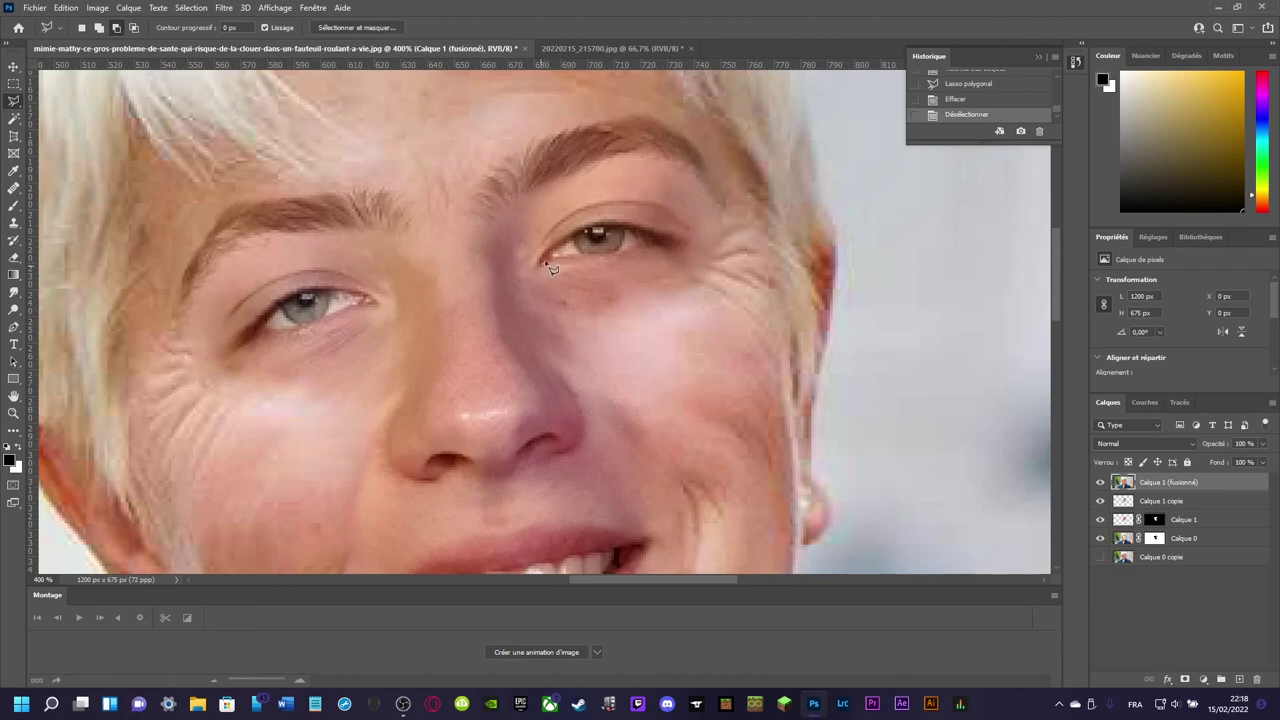
pyautogui.moveTo(542, 259)
pyautogui.mouseDown()
pyautogui.moveTo(600, 262)
pyautogui.moveTo(641, 246)
pyautogui.moveTo(593, 236)
pyautogui.mouseUp()
pyautogui.moveTo(580, 241); pyautogui.dragTo(540, 268)
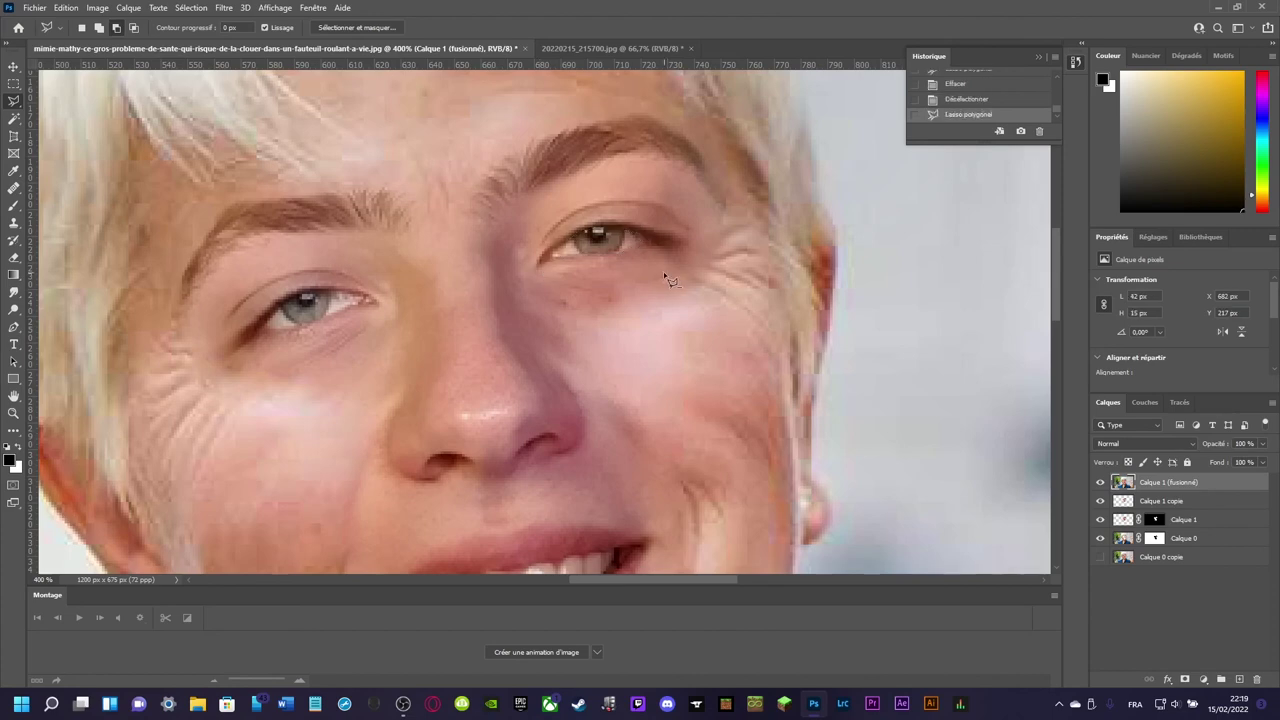
# - Delete the right eye area from Calque 1 (fusionné), deselect, and zoom out
pyautogui.press('Delete')
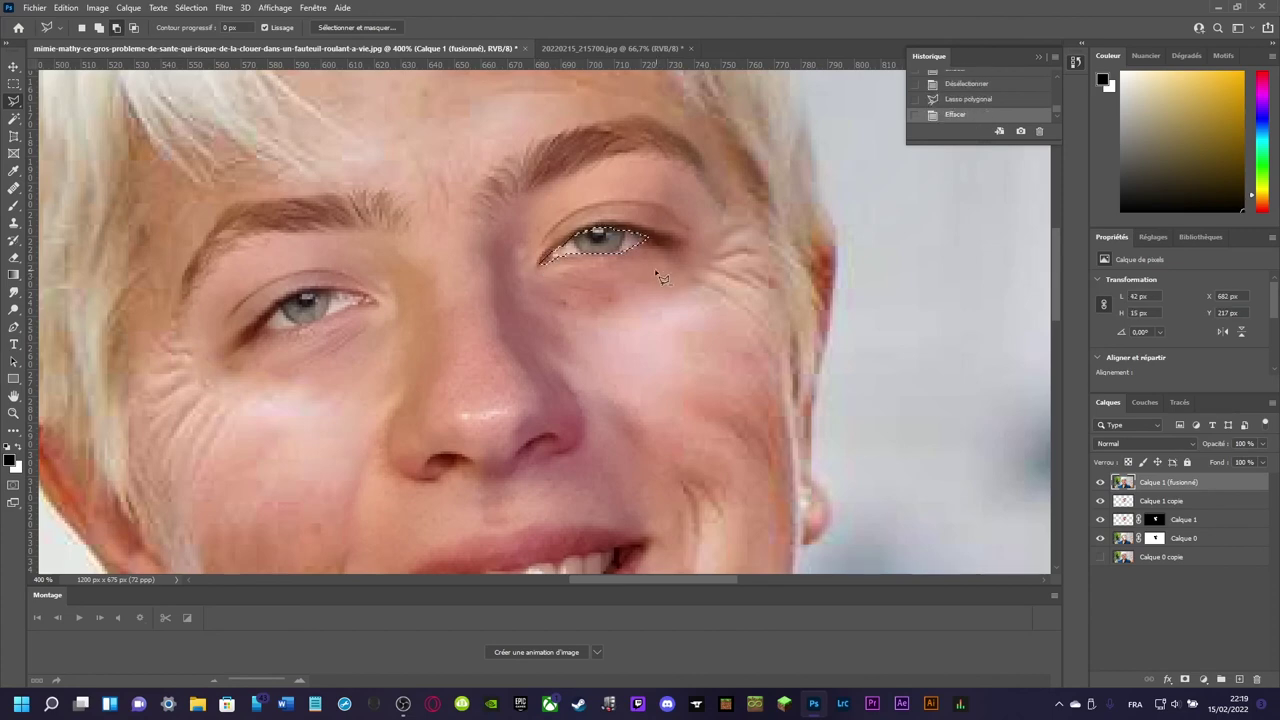
pyautogui.click(183, 11)
pyautogui.click(205, 34)
pyautogui.hotkey('ctrl', '-')
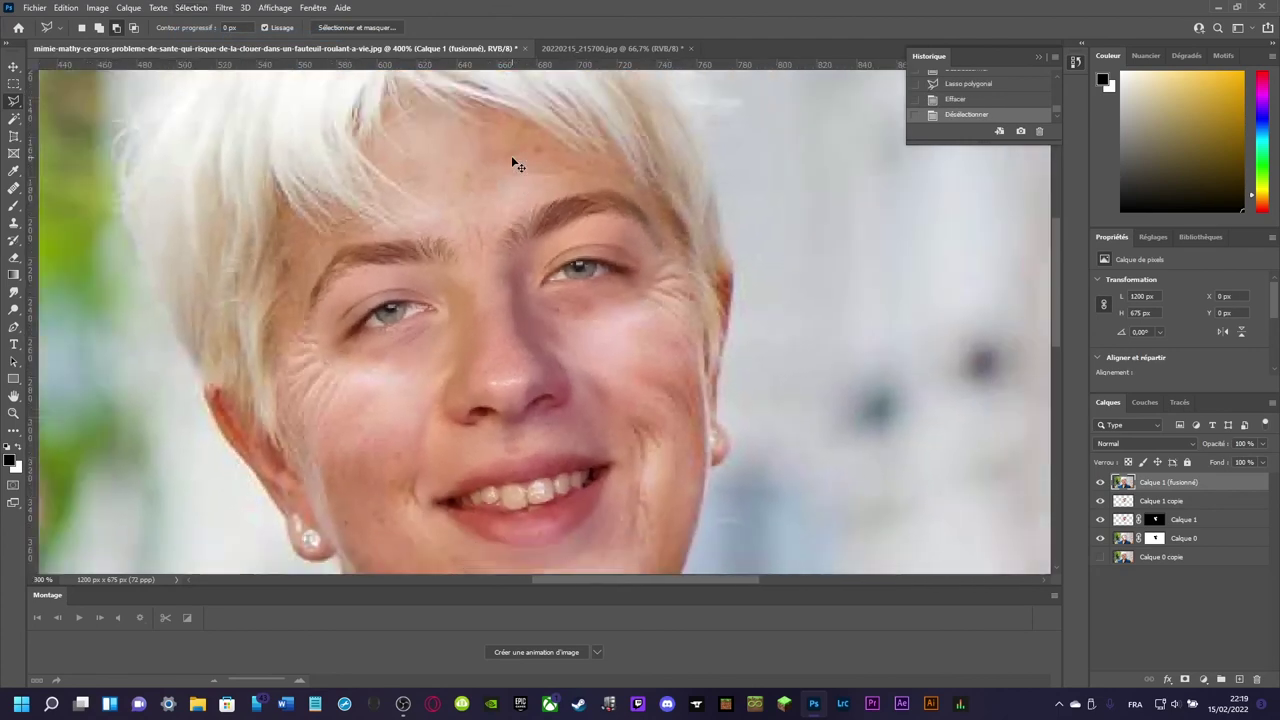
pyautogui.hotkey('ctrl', '-')
pyautogui.hotkey('ctrl', '-')
pyautogui.scroll(-2, 516, 165)
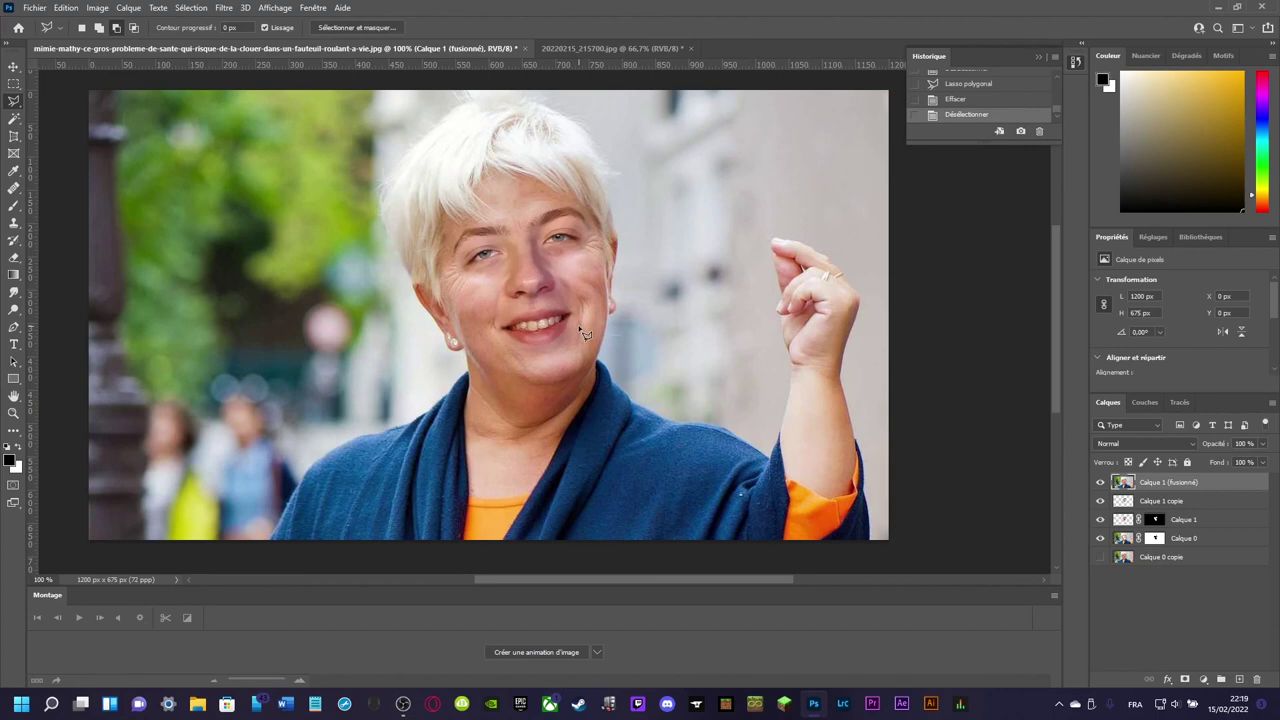
pyautogui.hotkey('ctrl', '-')
pyautogui.hotkey('ctrl', '-')
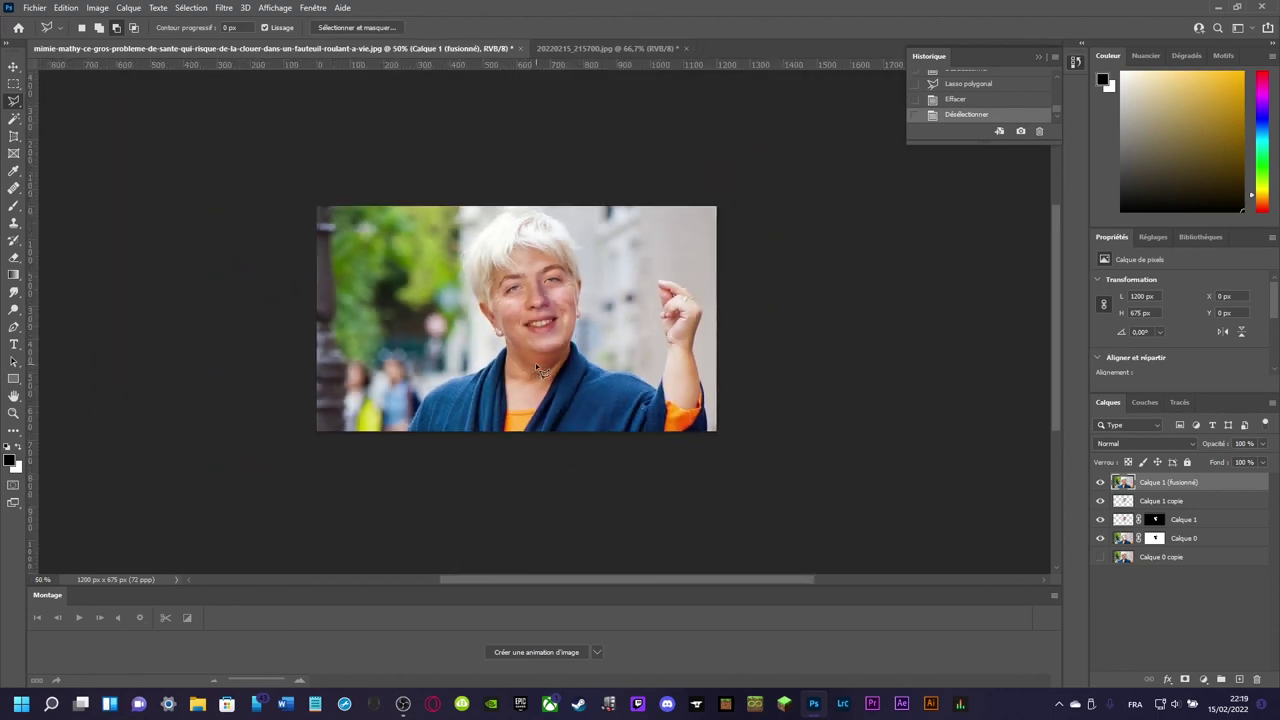
pyautogui.hotkey('ctrl', '+')
pyautogui.hotkey('ctrl', '+')
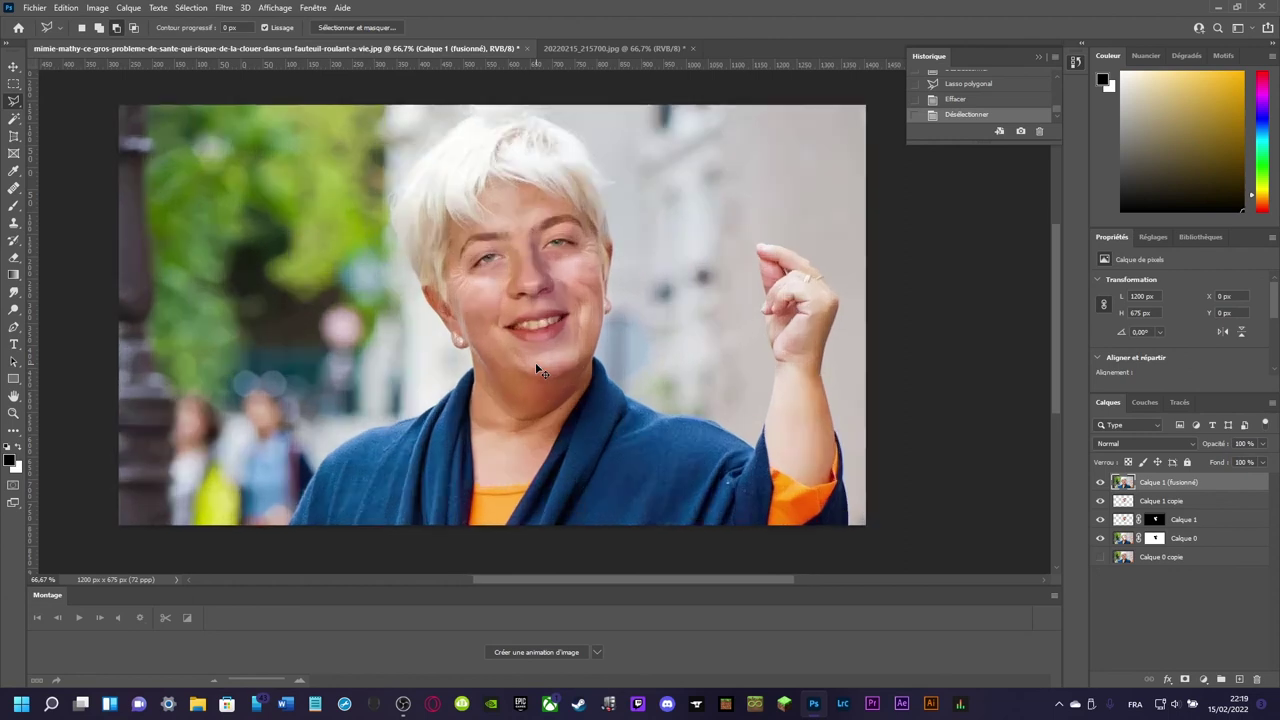